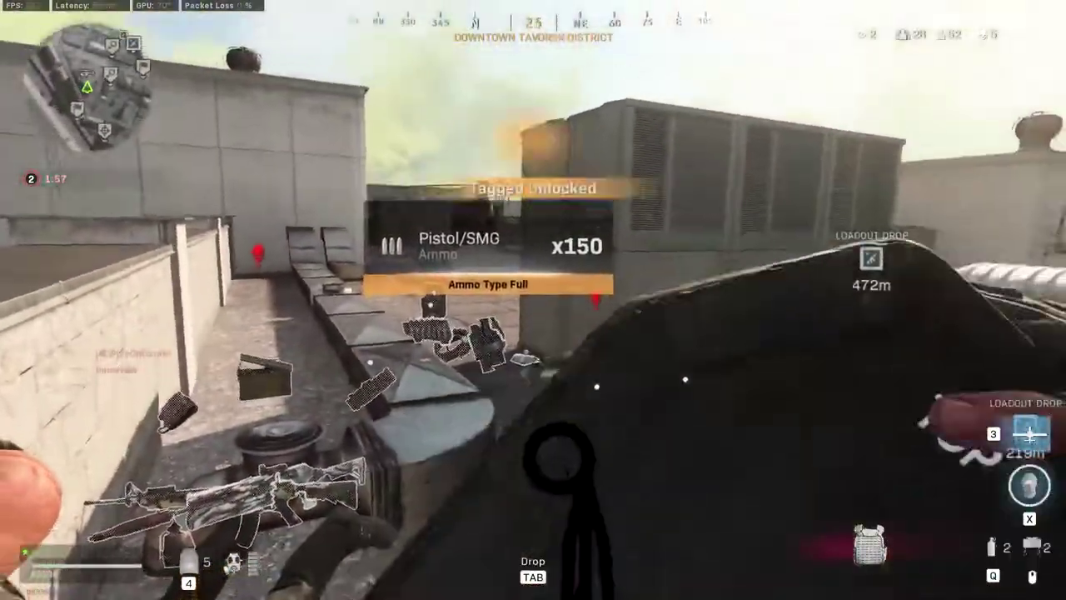
key(w)
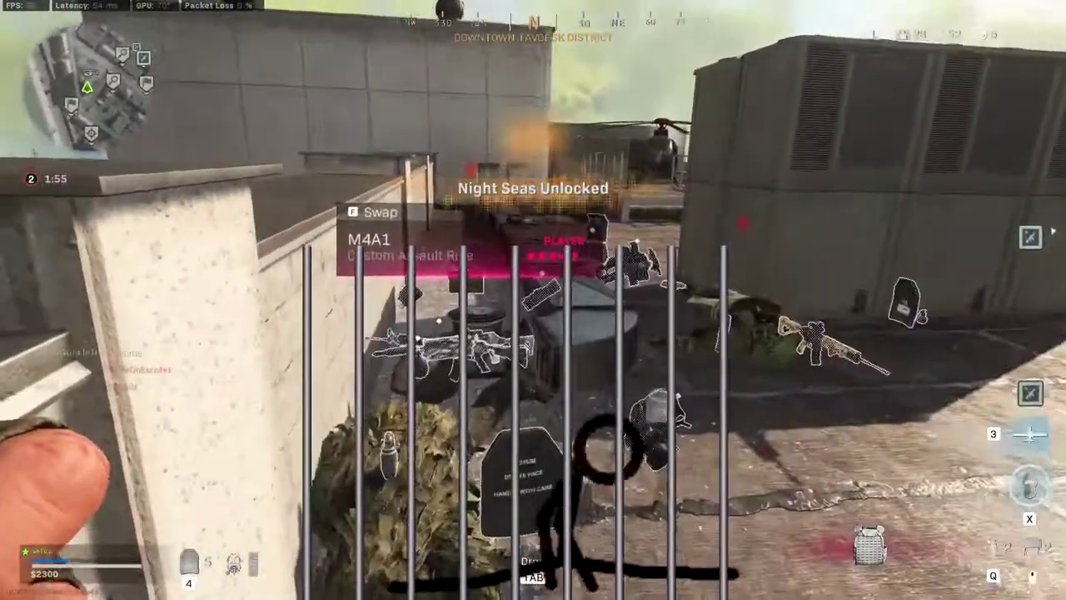
key(w)
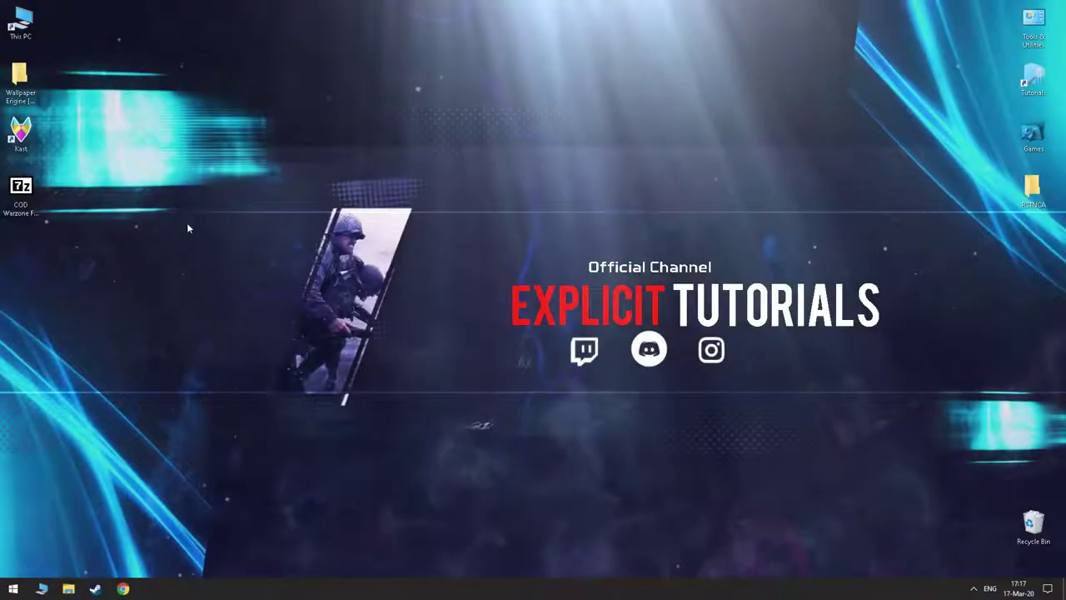
Extract the COD Warzone FPS Boost Pack archive on the desktop and place the extracted folder above it.
drag(21, 193, 281, 207)
right_click(273, 205)
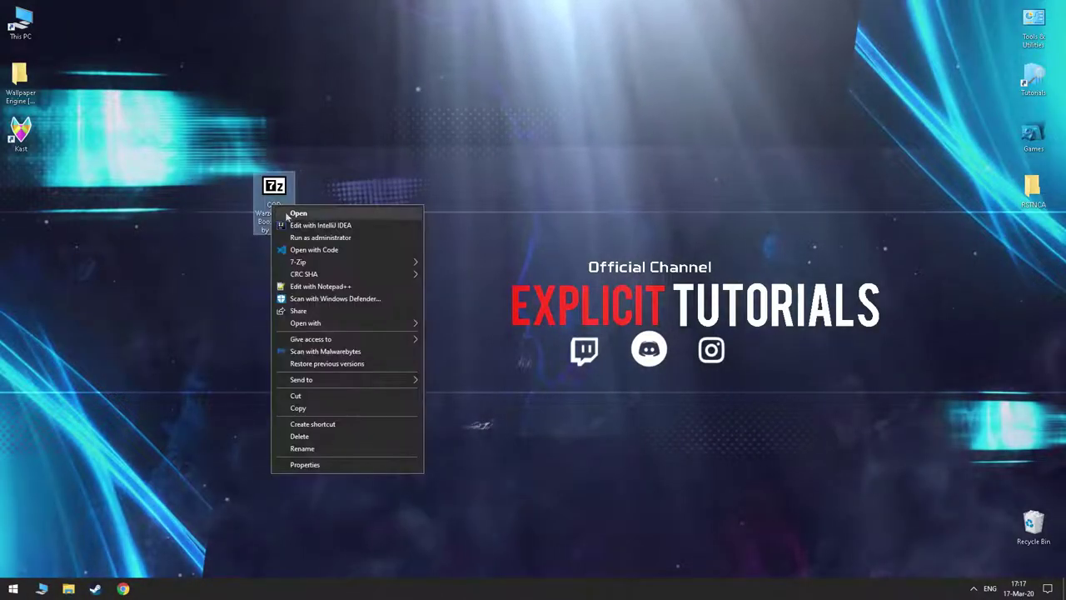
mouse_move(320, 263)
click(457, 299)
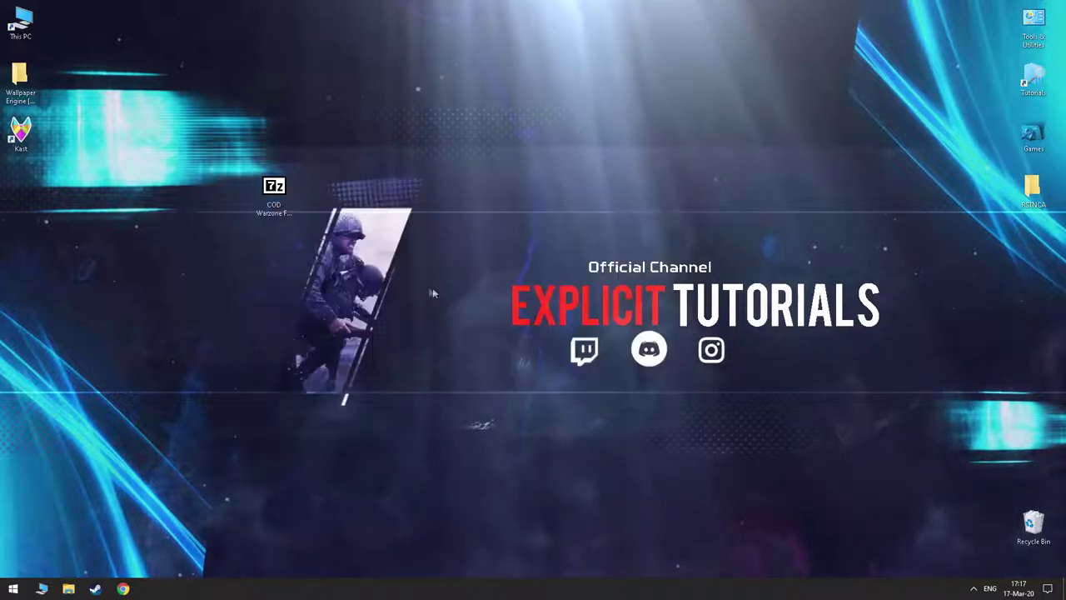
drag(20, 190, 315, 88)
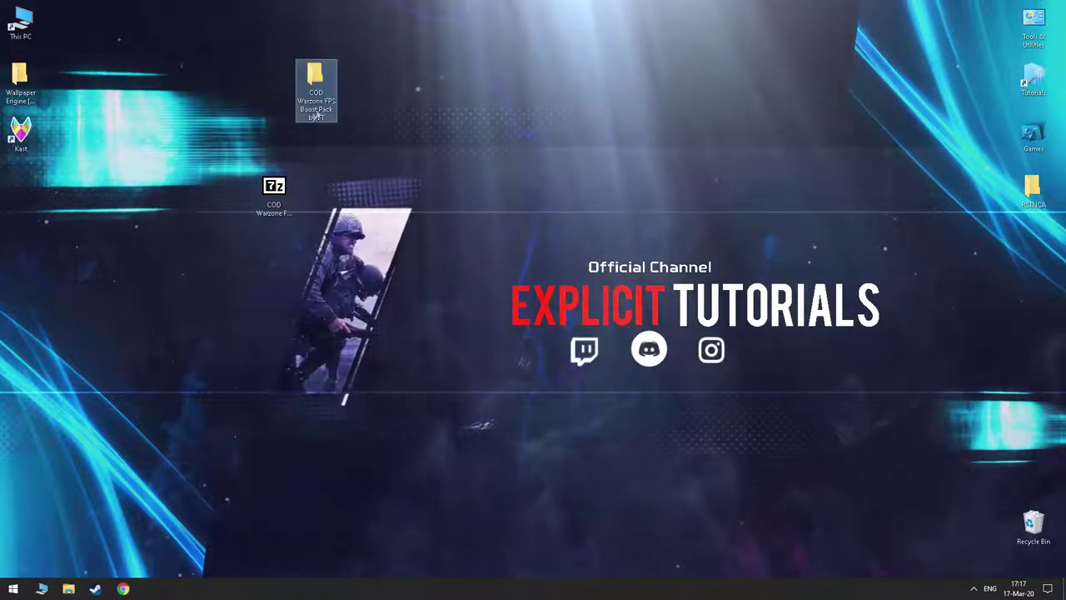
Permanently delete the COD Warzone FPS Boost Pack by ET.zip archive from the desktop.
drag(309, 267, 244, 182)
key(shift+Delete)
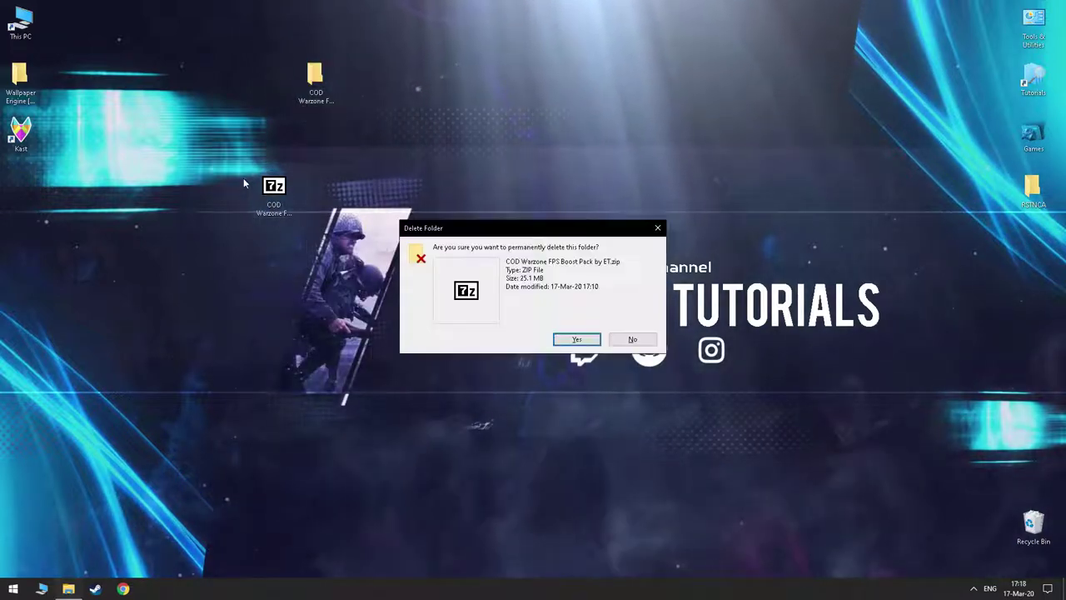
key(Return)
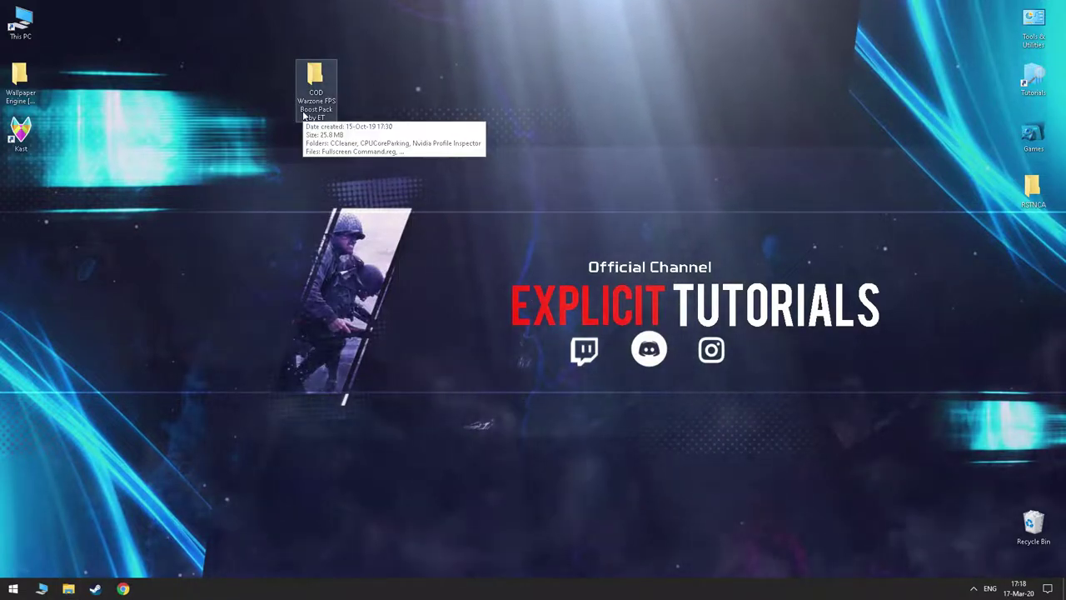
Install CpuCoreParking from CpuCoreParkingSetup-2.1.3.0.msi in the boost pack's CPUCoreParking folder, accepting the license agreement.
double_click(304, 115)
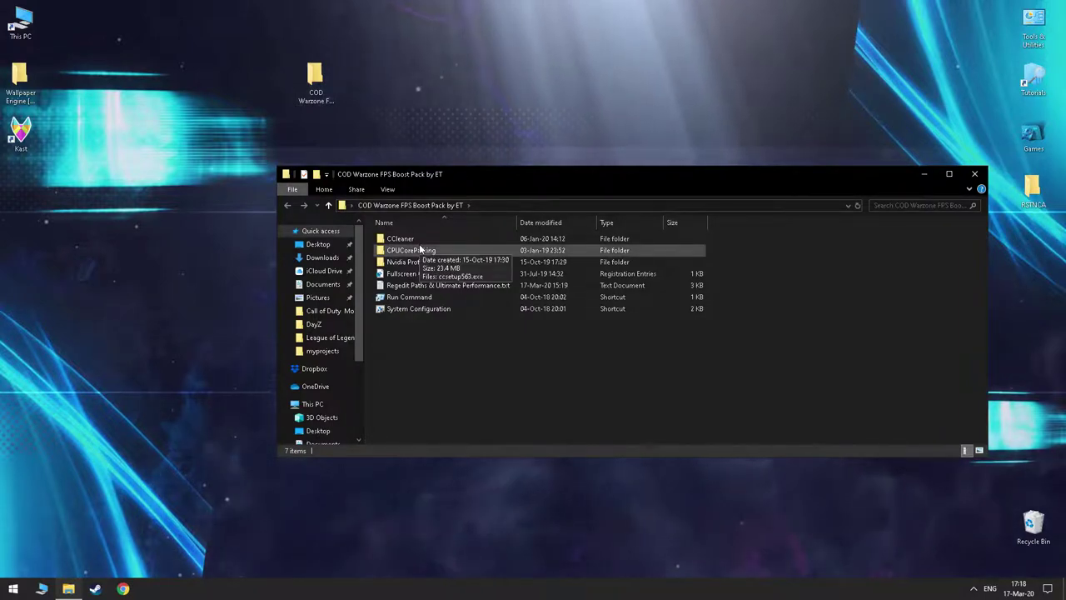
double_click(407, 249)
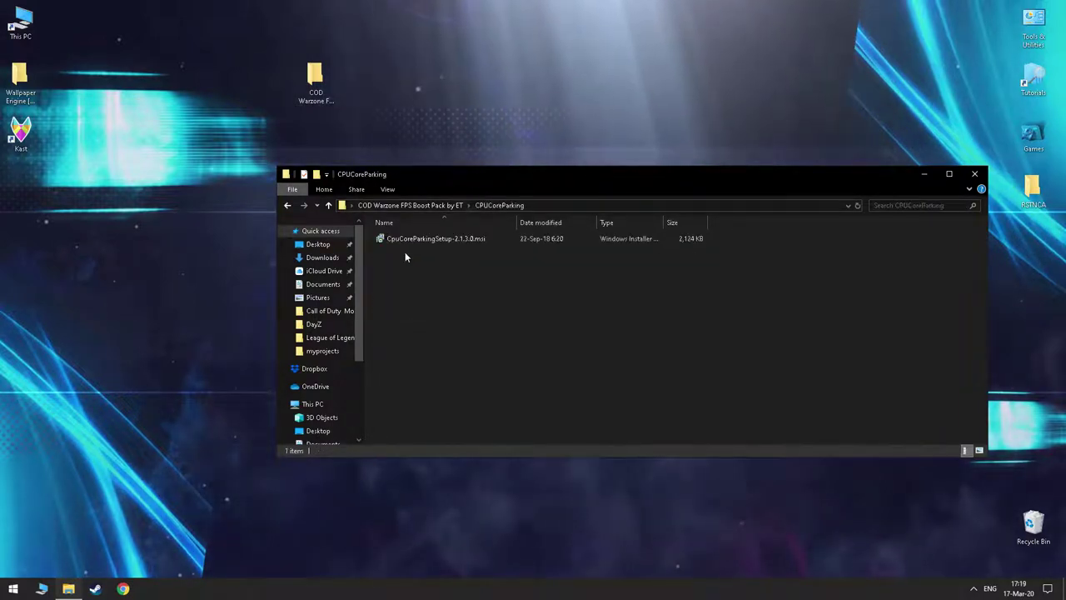
double_click(405, 240)
click(590, 381)
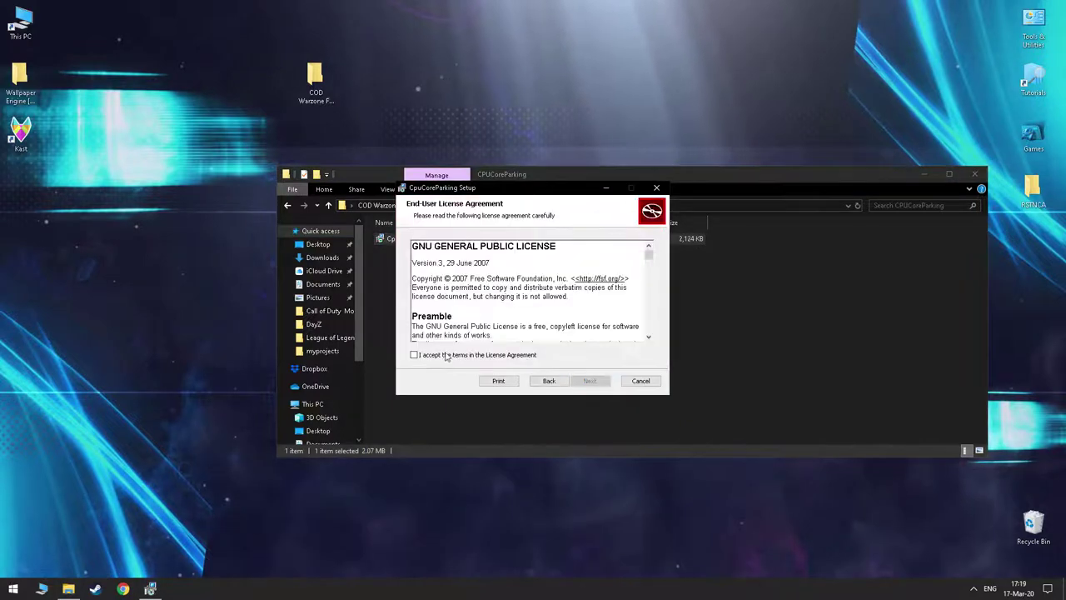
click(414, 351)
click(589, 381)
click(589, 381)
click(586, 382)
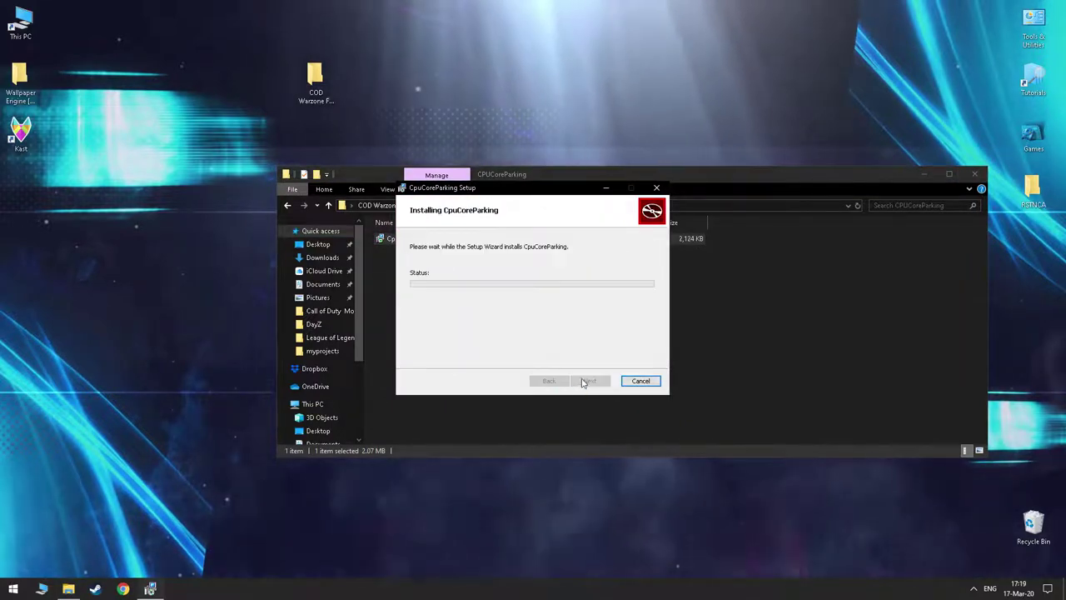
click(581, 381)
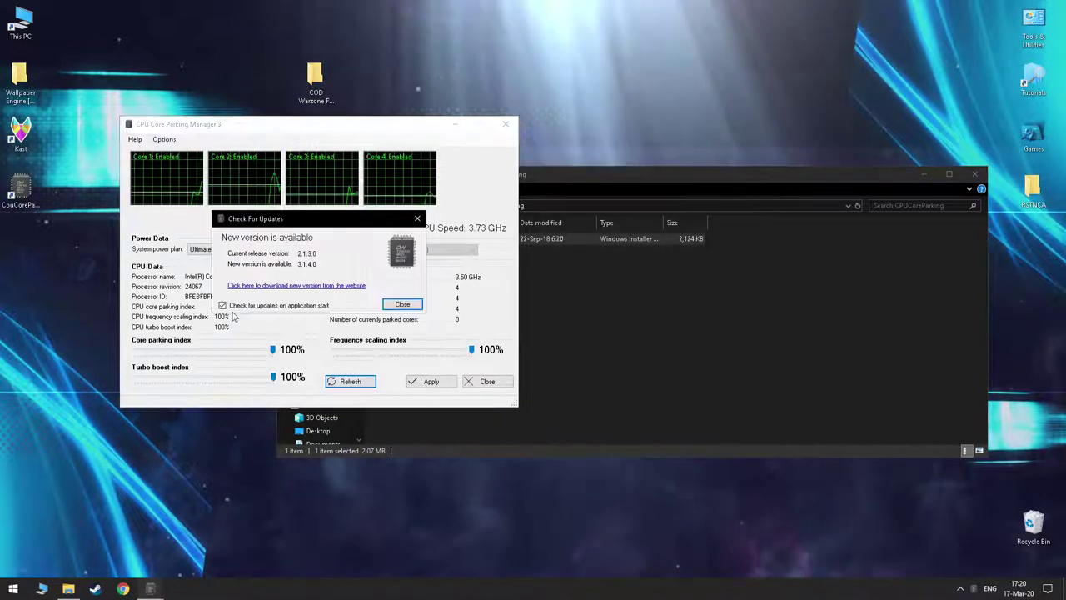
Dismiss the update notice, then apply the core parking settings with the Ultimate Performance power plan and close the manager.
click(395, 304)
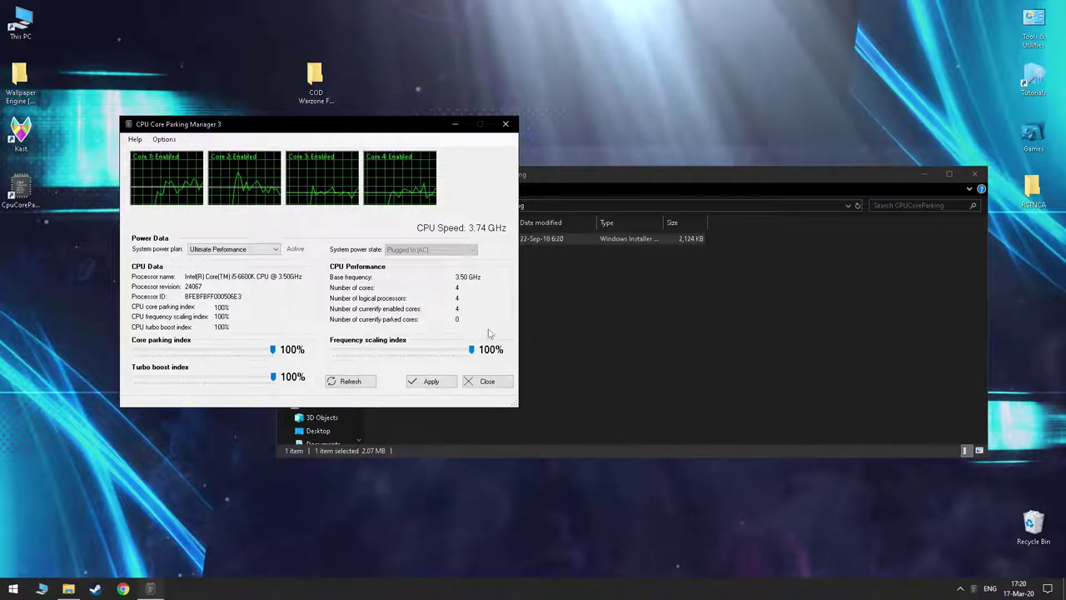
click(250, 249)
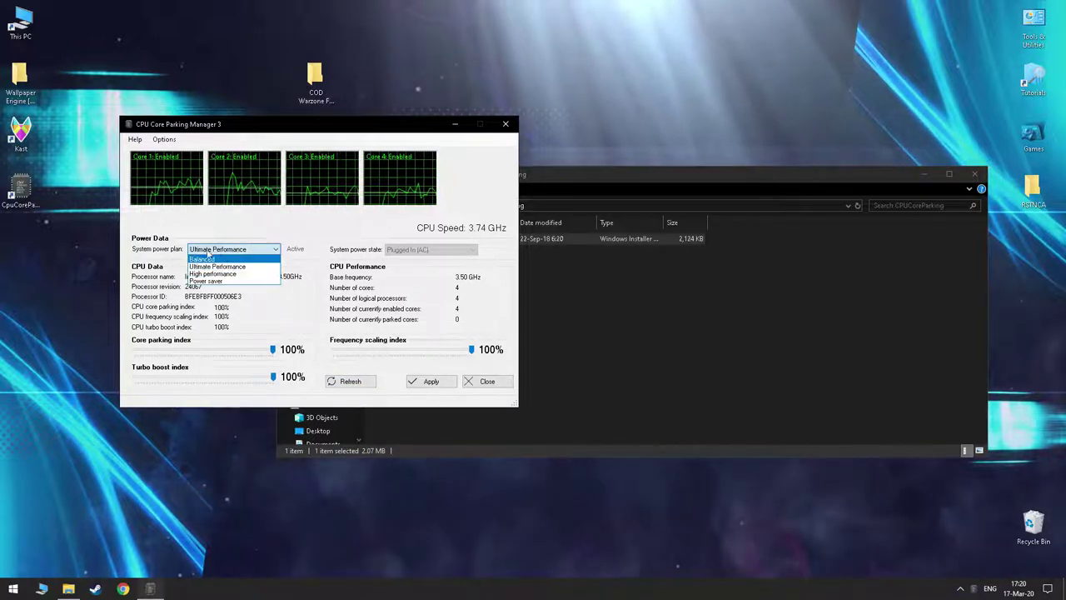
click(291, 250)
click(429, 380)
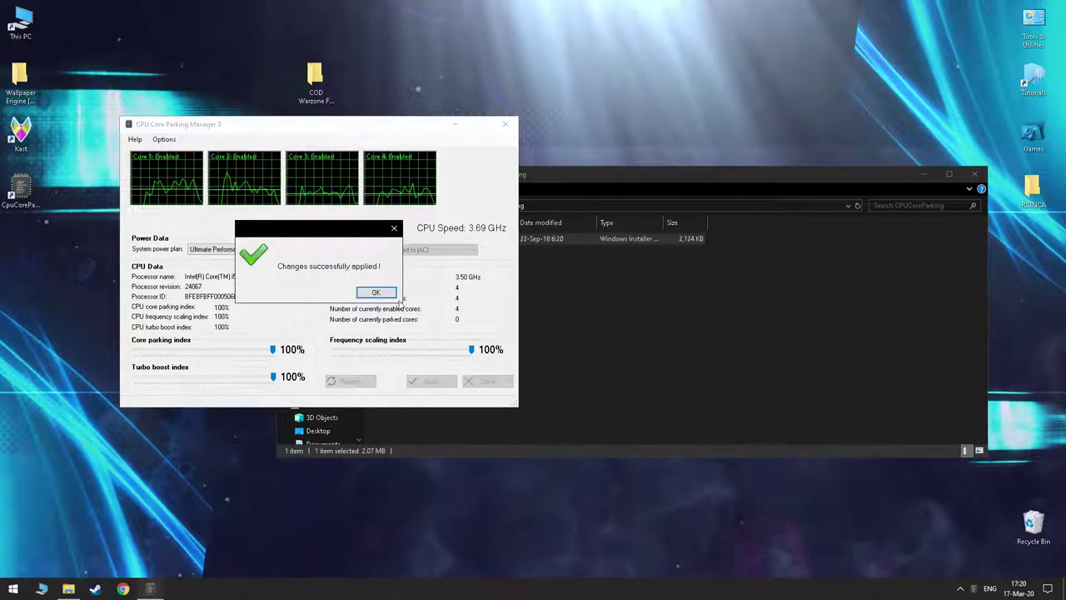
click(371, 293)
click(487, 380)
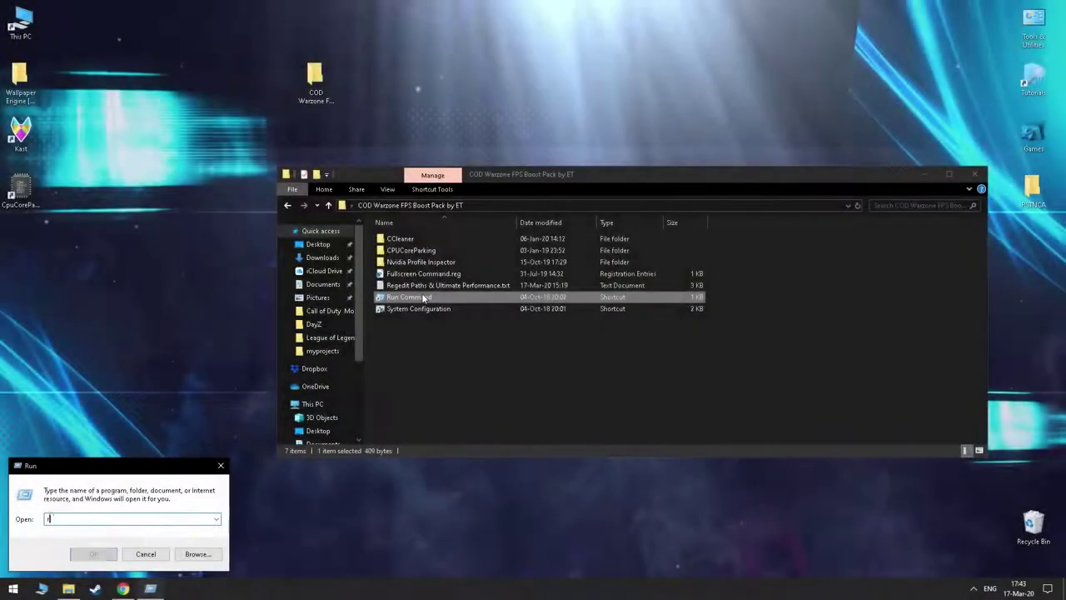
Launch regedit through Run and open Regedit Paths & Ultimate Performance.txt from the boost pack folder.
text(regedit)
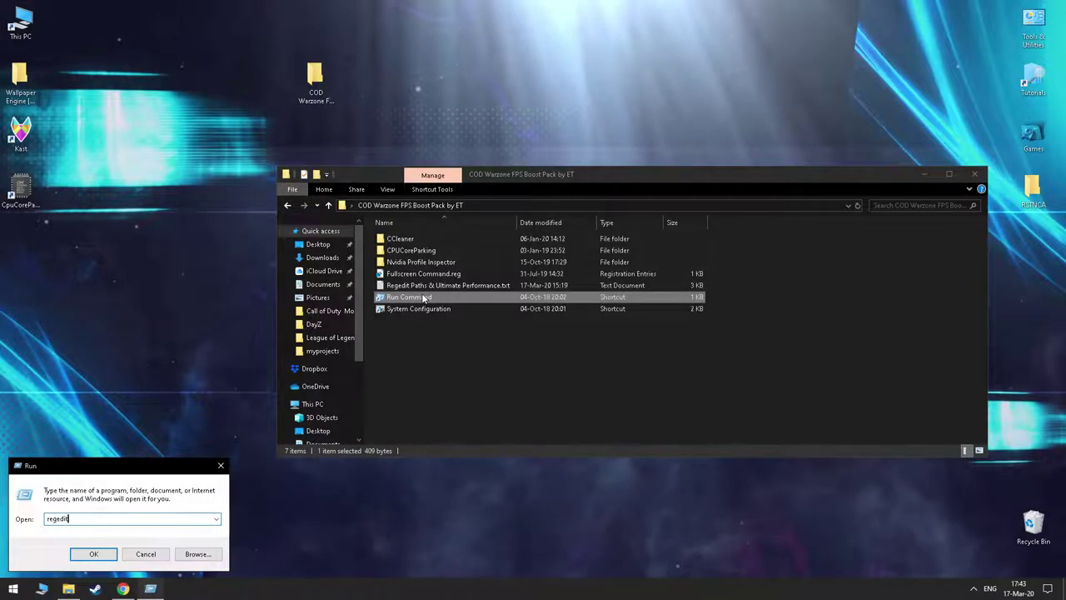
key(Return)
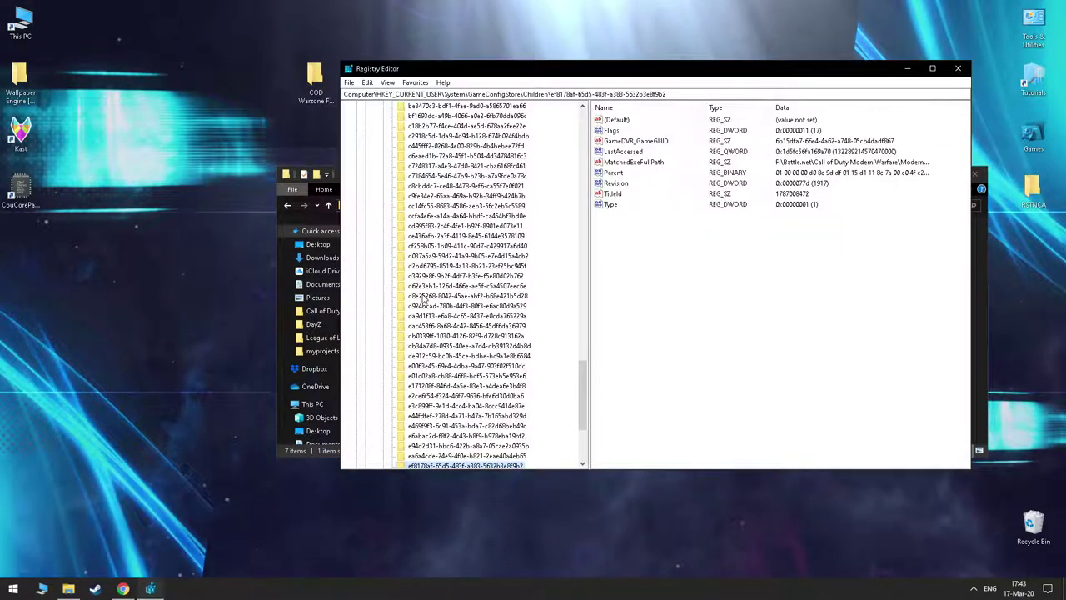
click(336, 176)
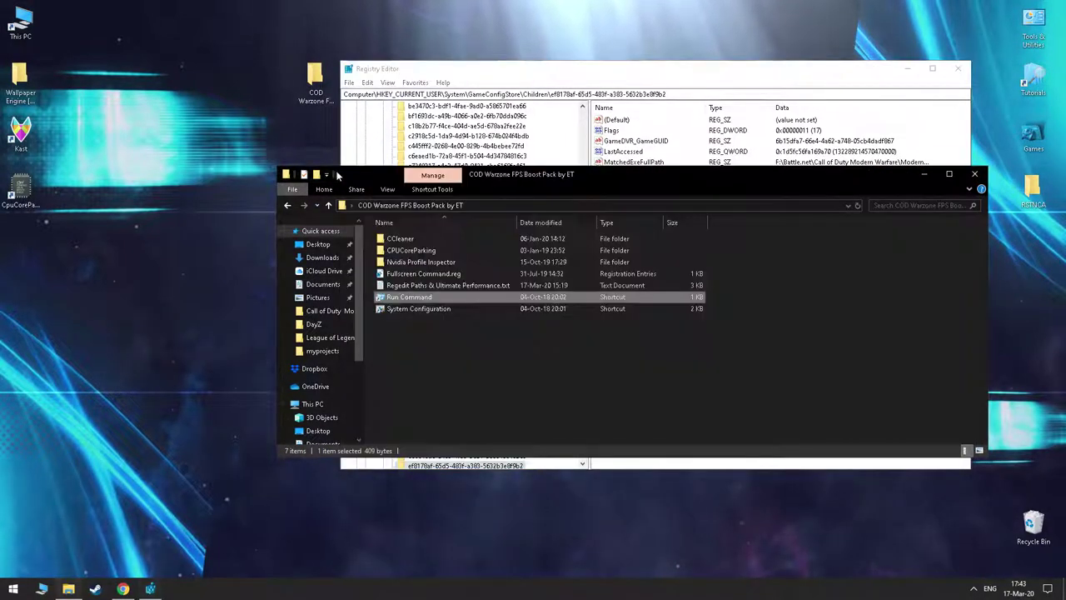
double_click(407, 287)
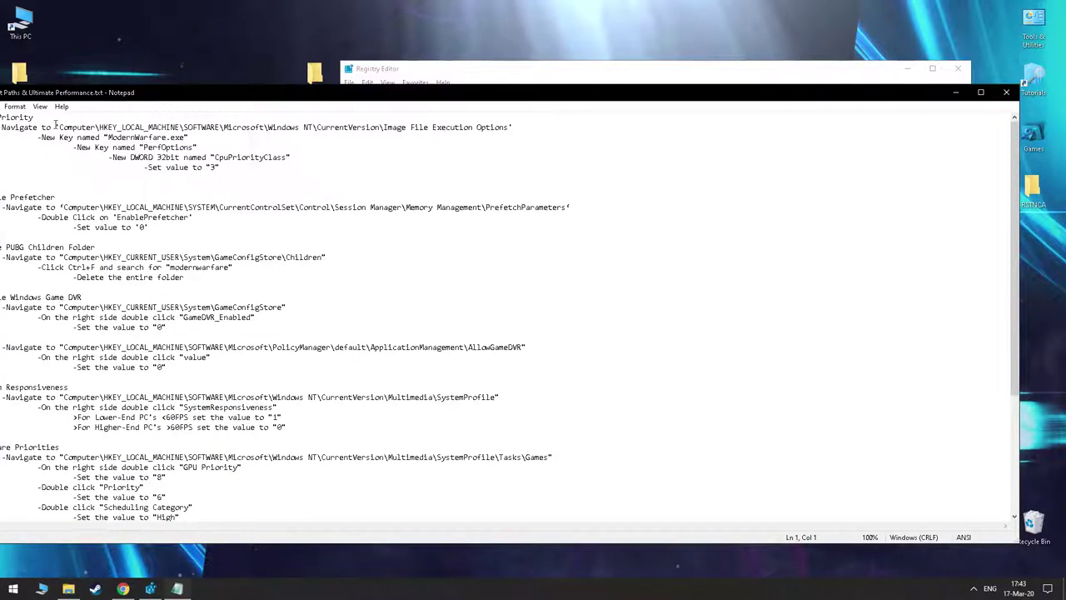
drag(93, 97, 161, 94)
Copy the High Priority registry path from the text file and go to that Image File Execution Options key in Registry Editor.
click(127, 123)
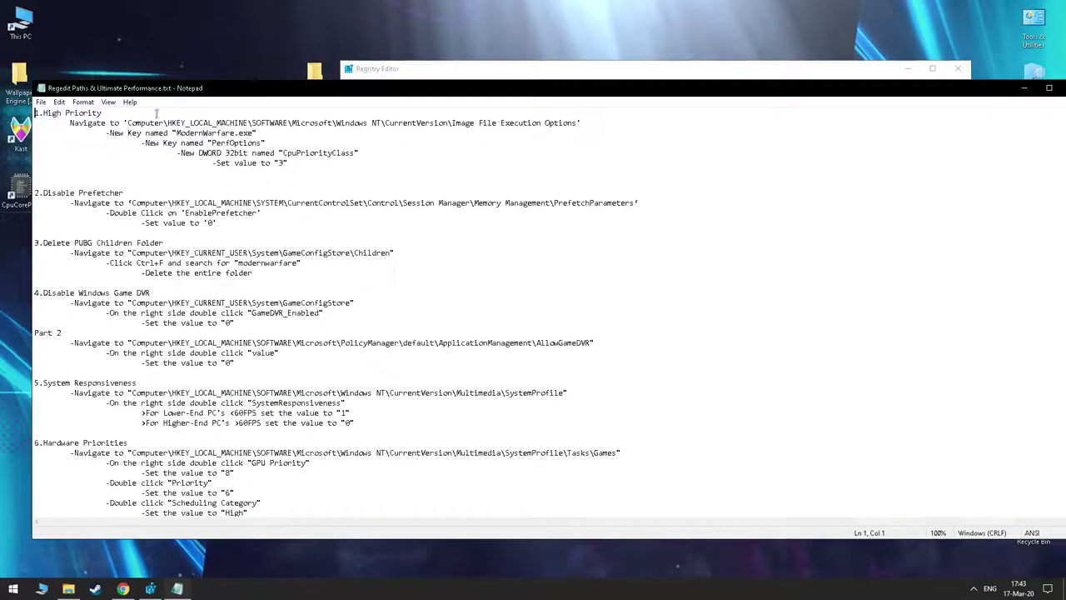
drag(181, 123, 578, 123)
right_click(582, 125)
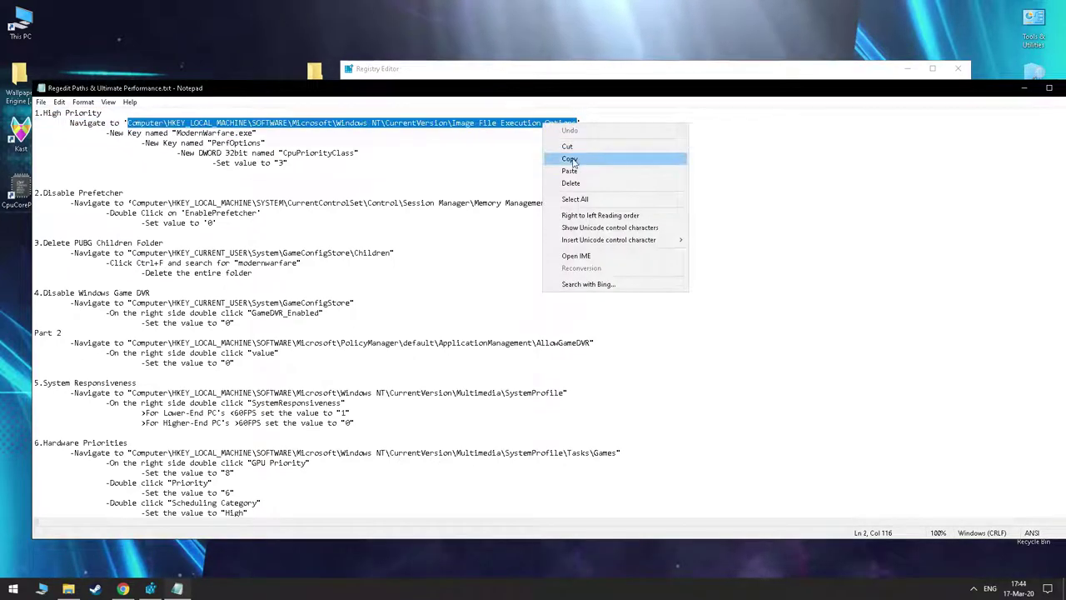
click(571, 159)
click(633, 68)
click(699, 93)
key(ctrl+a)
key(ctrl+v)
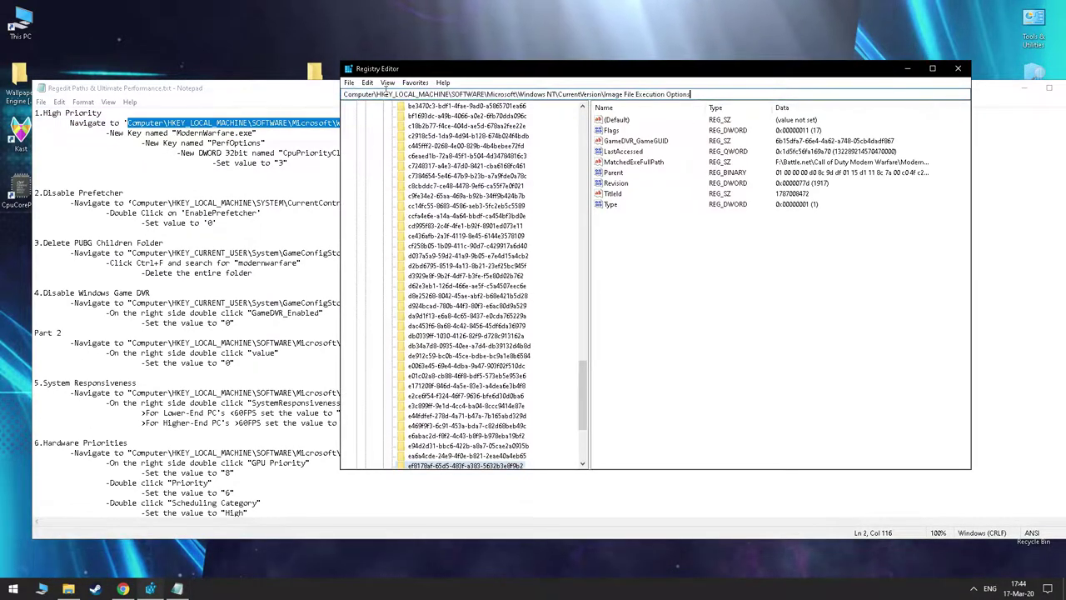
key(Return)
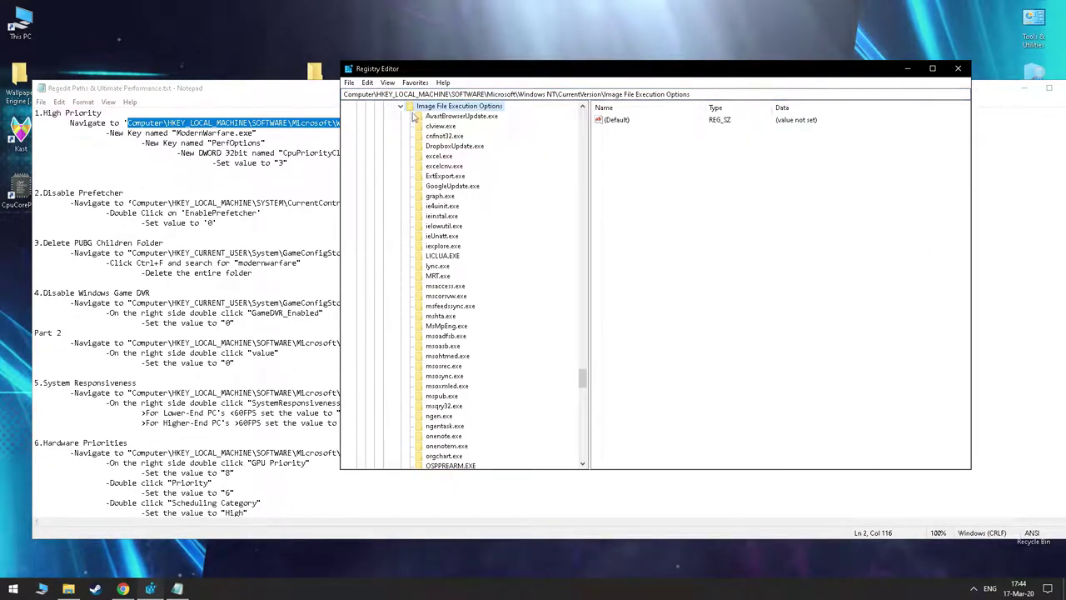
Create a new key named ModernWarfare.exe under Image File Execution Options.
right_click(445, 106)
mouse_move(500, 139)
click(579, 136)
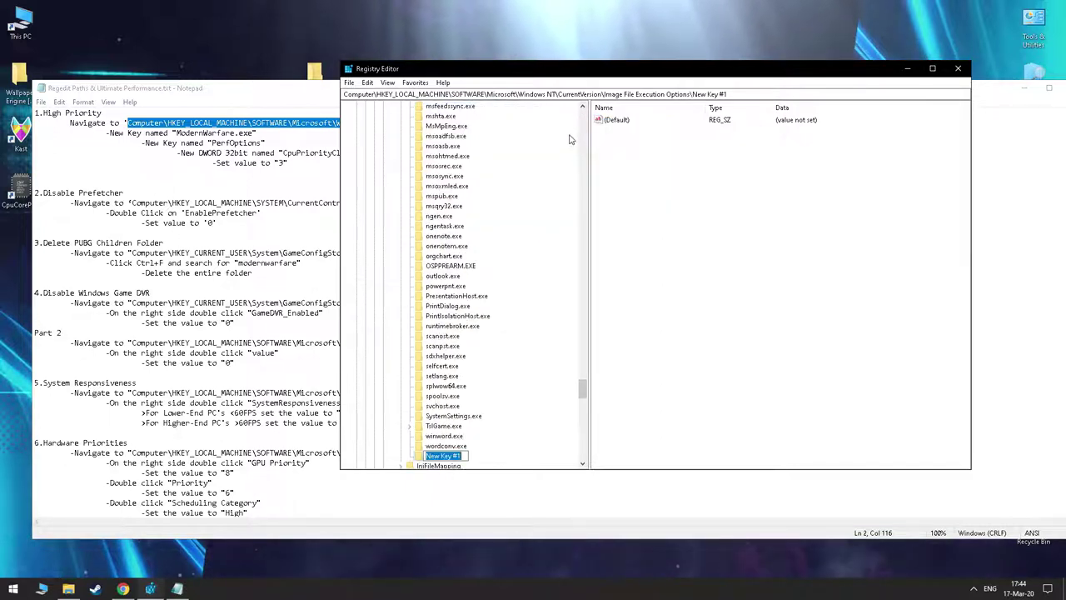
text(ModernWarfare.ex)
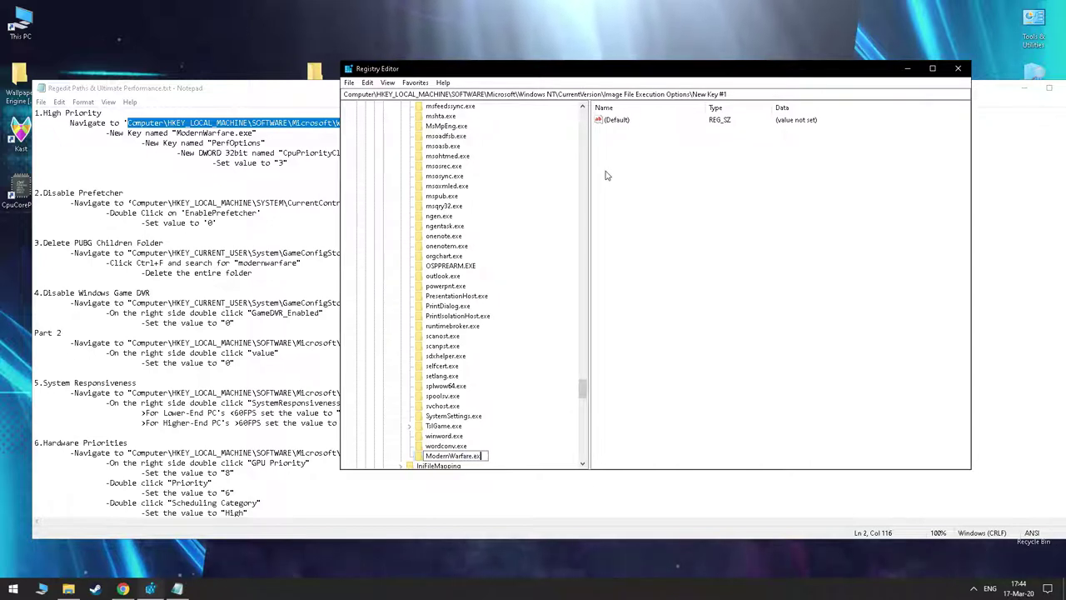
text(e)
key(Return)
Create a subkey named PerfOptions inside the ModernWarfare.exe key.
right_click(626, 153)
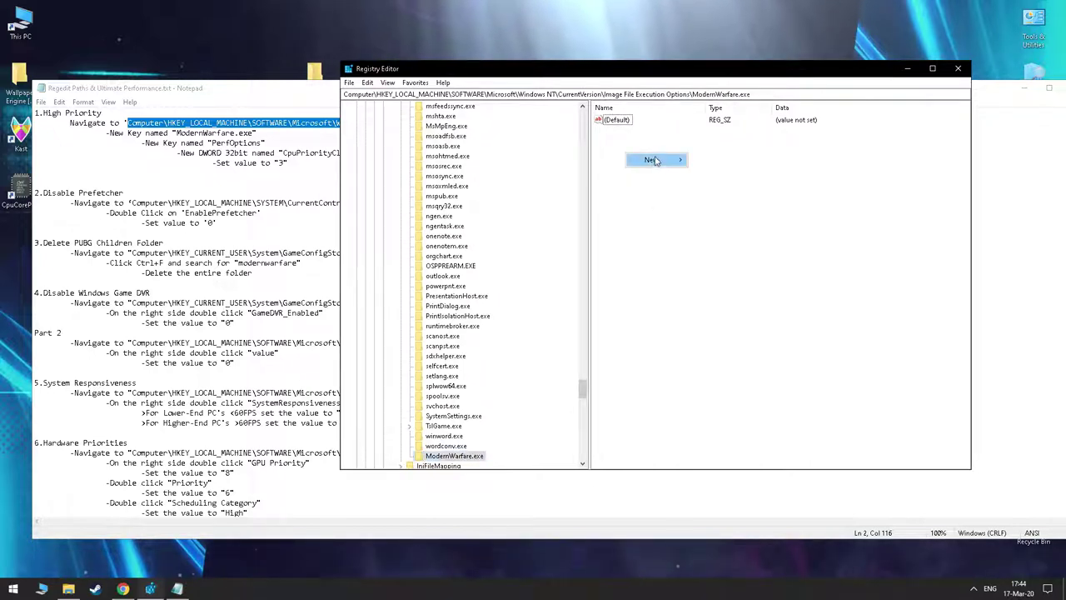
mouse_move(666, 160)
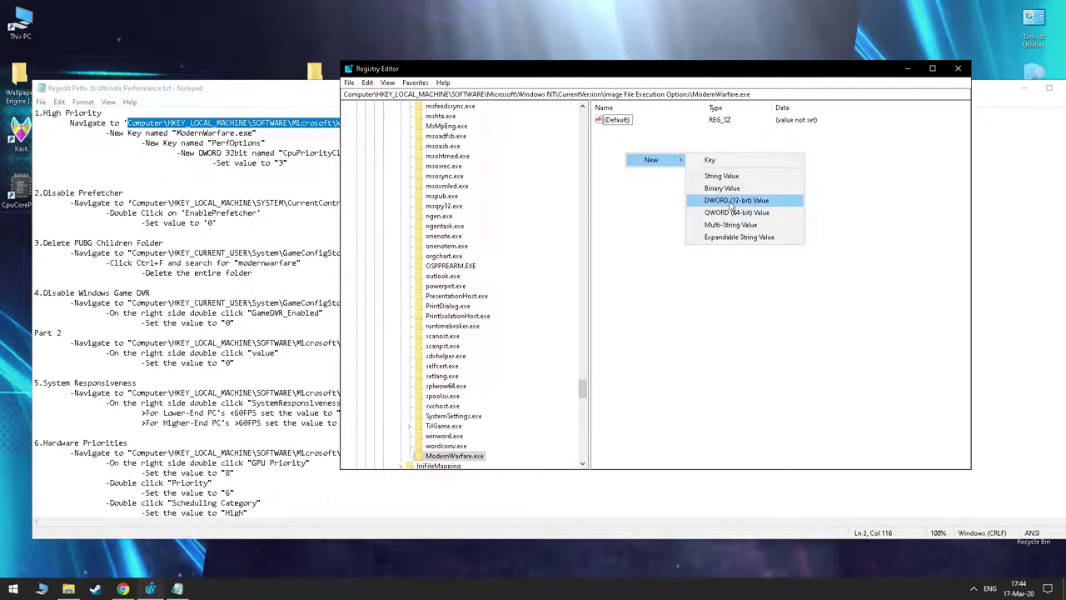
click(714, 162)
text(PerfOptions)
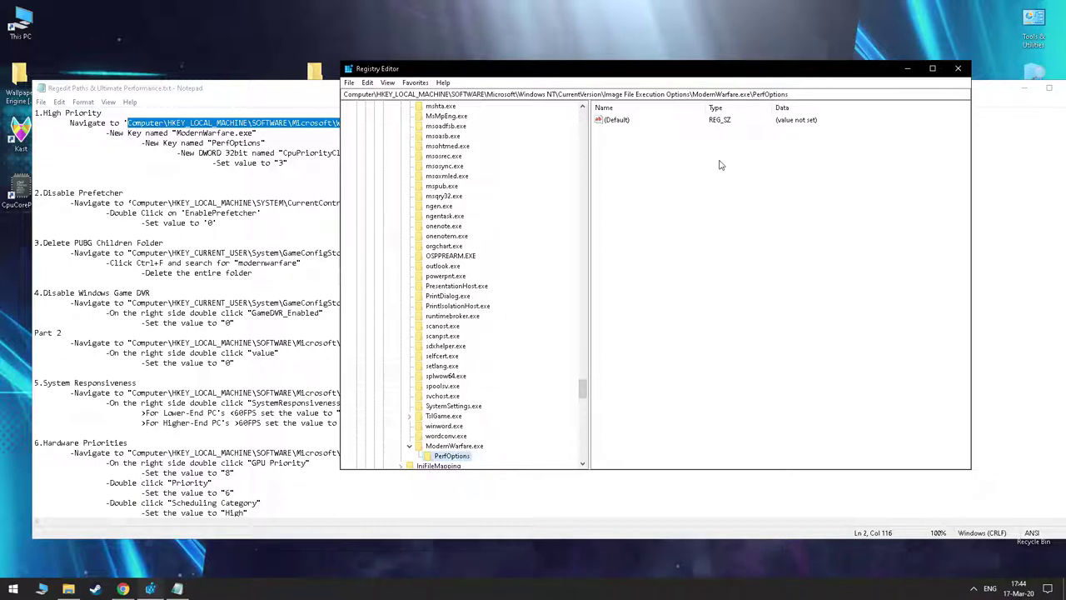
Create a 32-bit DWORD named CpuPriorityClass in the PerfOptions key and set its value to 3.
right_click(720, 163)
mouse_move(750, 167)
click(821, 207)
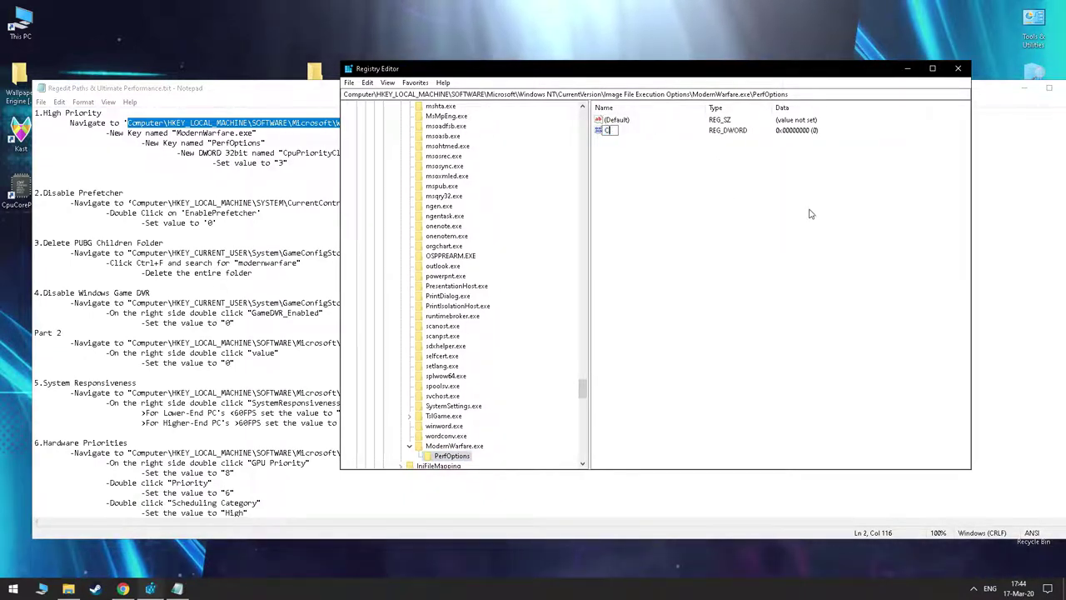
text(CpuPriorityClas)
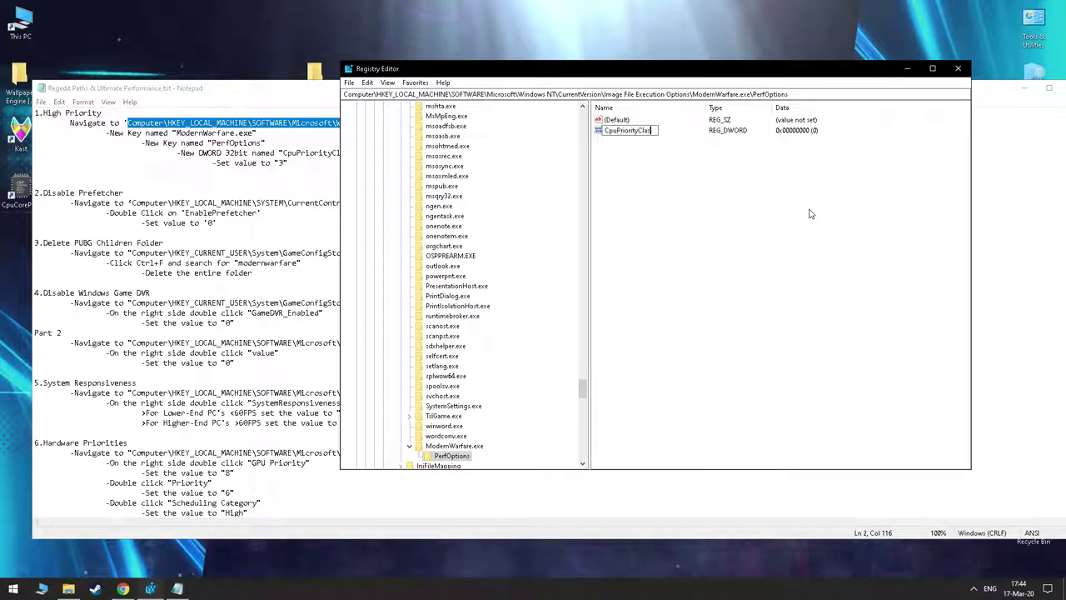
text(s)
key(Return)
double_click(641, 132)
text(3)
key(Return)
Copy the Disable Prefetcher path from the text file and go to that PrefetchParameters key in Registry Editor.
click(160, 213)
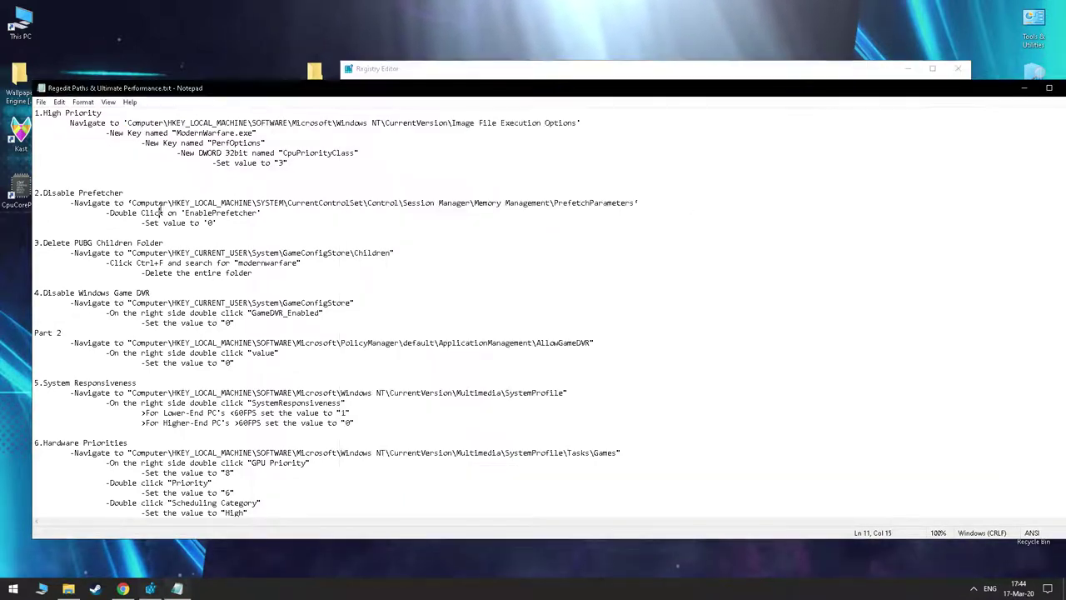
drag(131, 202, 637, 205)
right_click(609, 201)
click(632, 236)
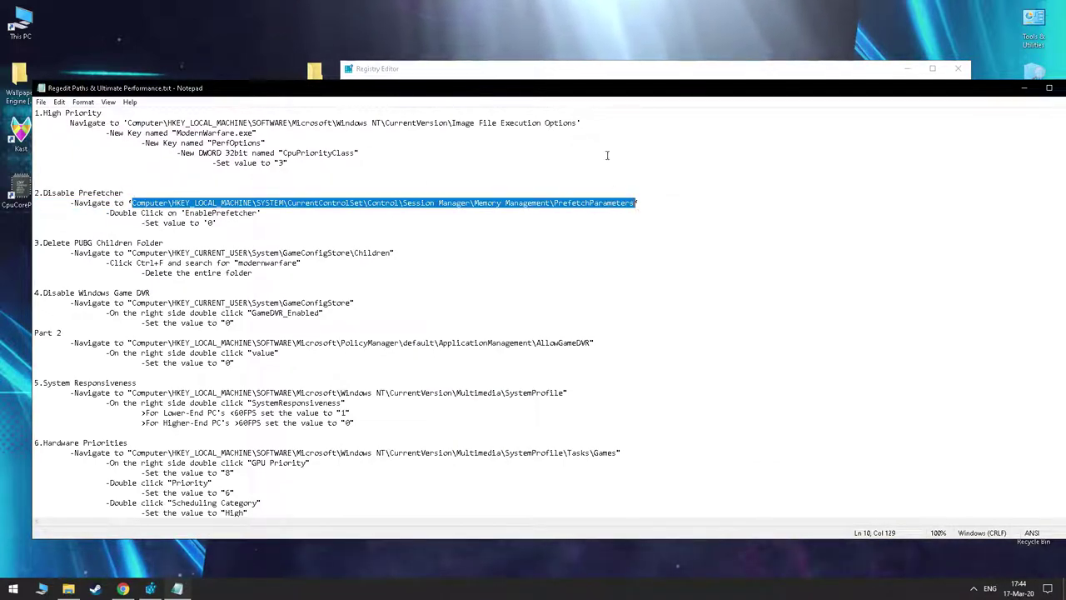
click(587, 73)
drag(788, 94, 348, 94)
key(ctrl+v)
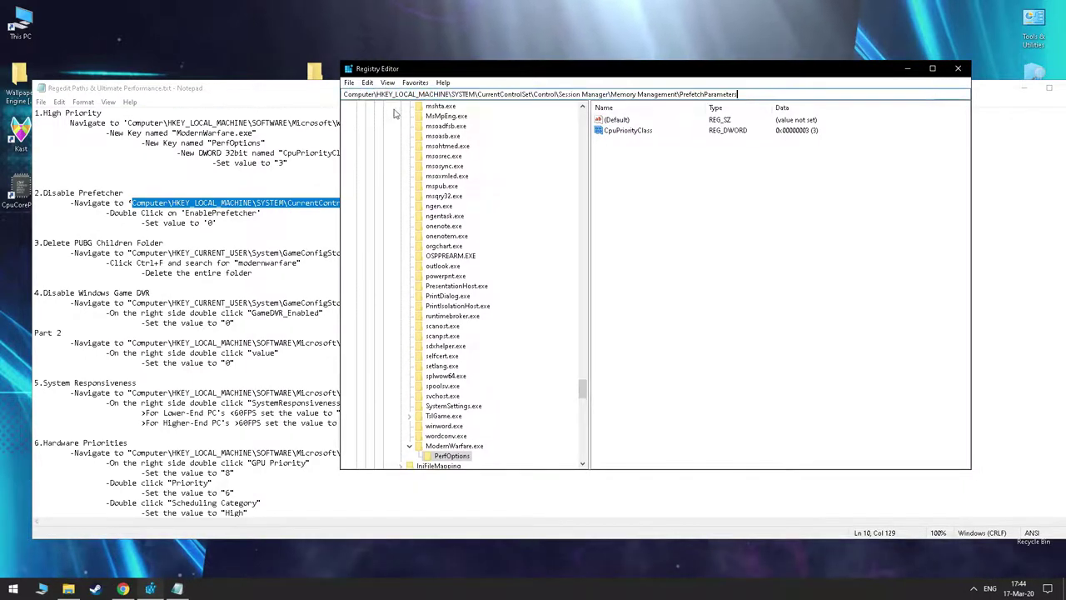
key(Return)
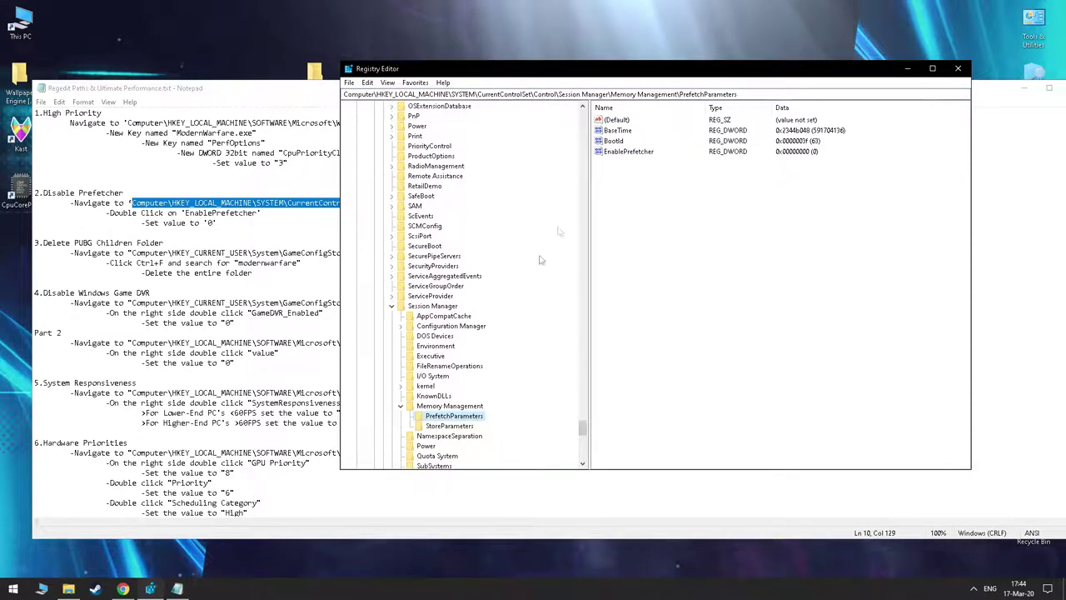
Open the EnablePrefetcher value and confirm it with 0.
double_click(628, 151)
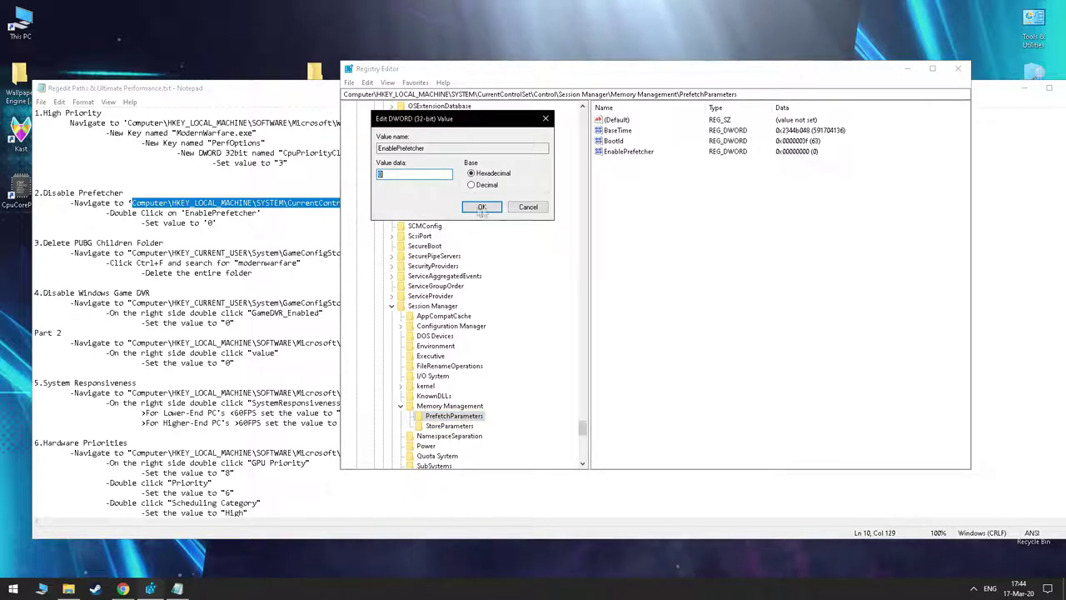
click(479, 208)
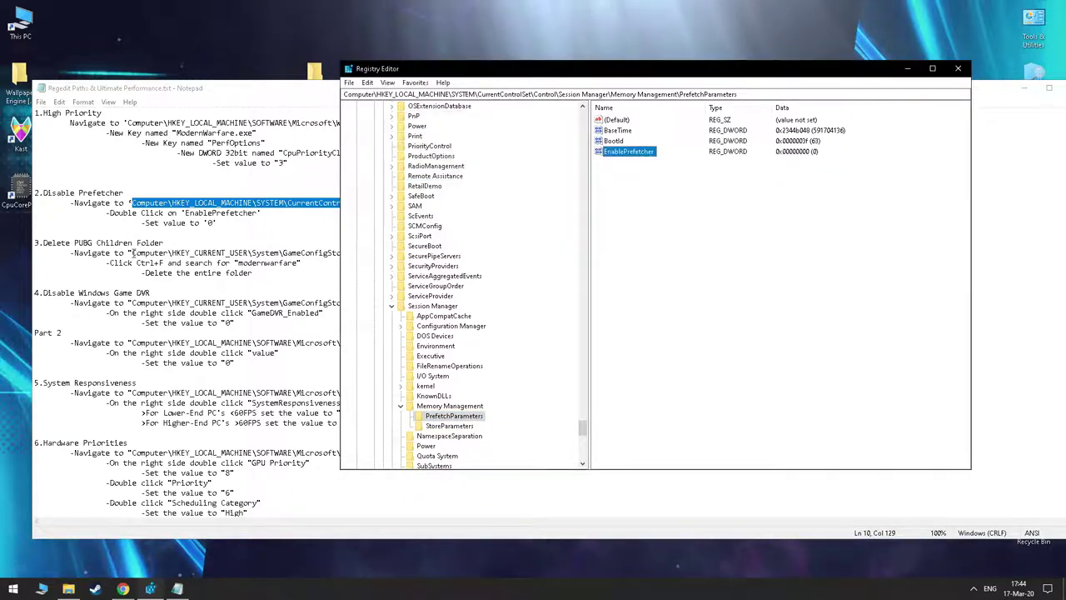
Replace PUBG with Modern Warfare in the heading of section 3 in the text file.
drag(131, 253, 157, 254)
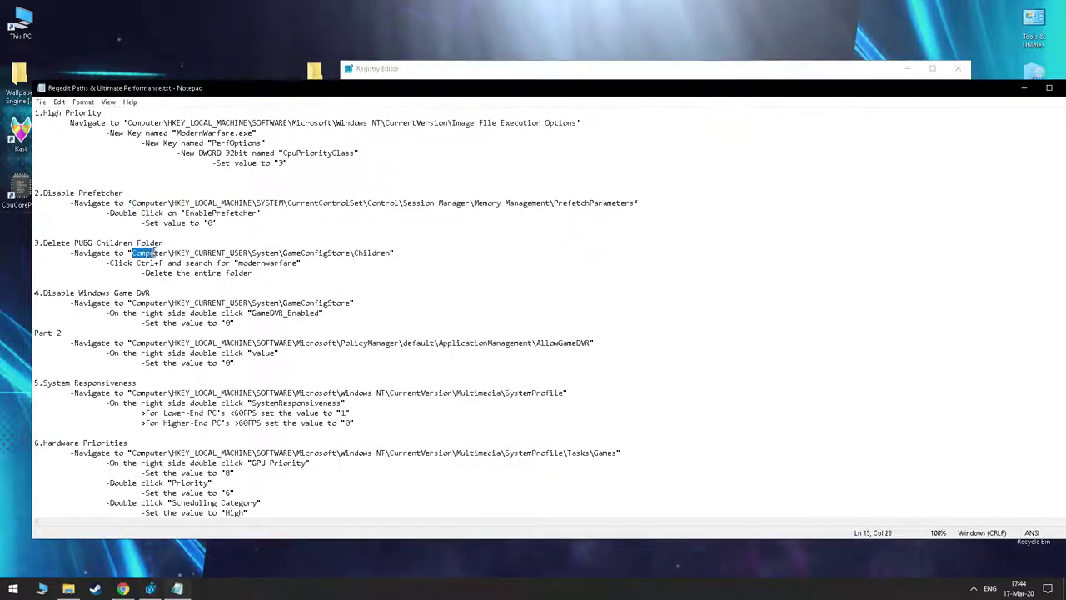
double_click(83, 243)
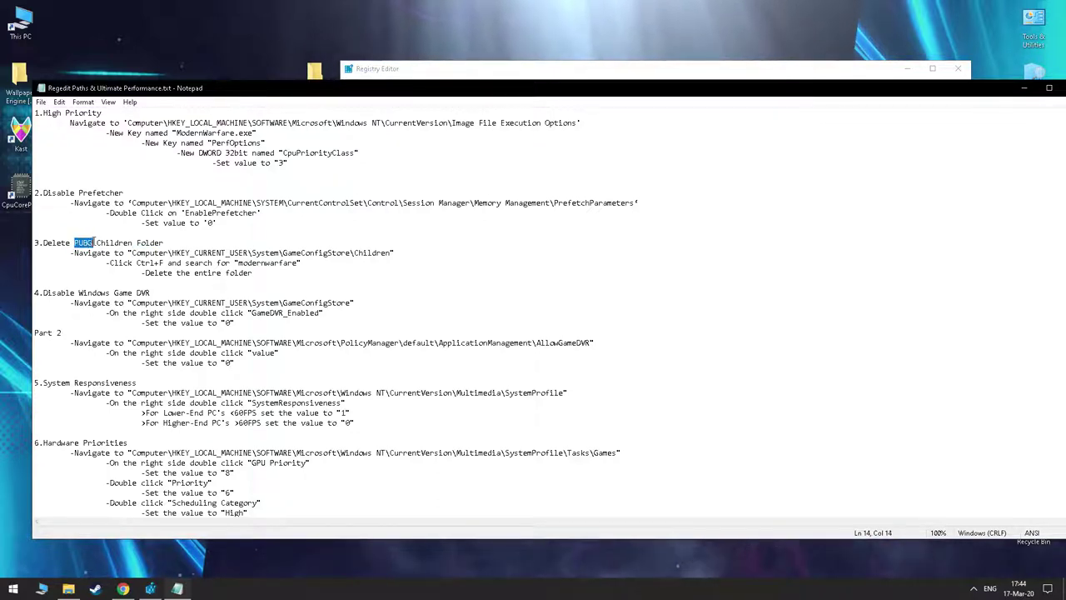
text(Modern Warfare)
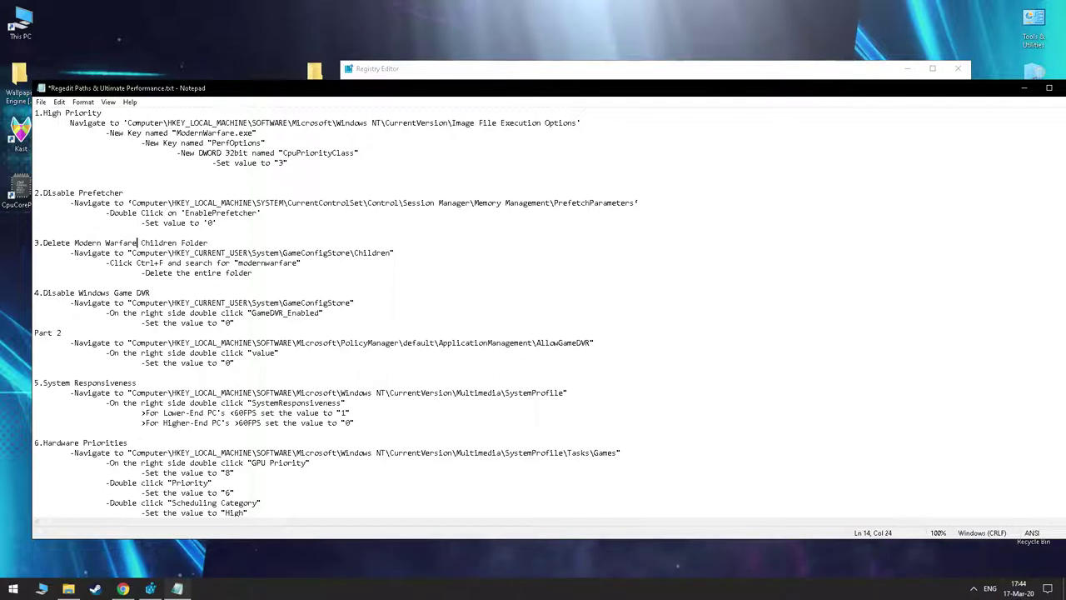
Copy the GameConfigStore\Children path from section 3 of the text file and go to that key in Registry Editor.
drag(131, 252, 390, 252)
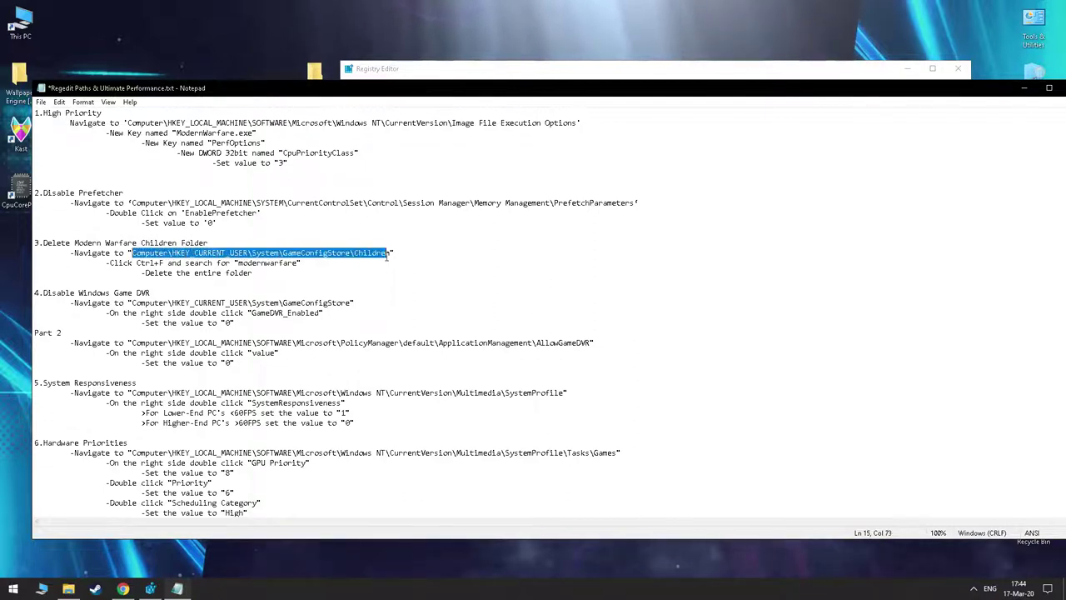
right_click(388, 254)
click(414, 290)
click(433, 76)
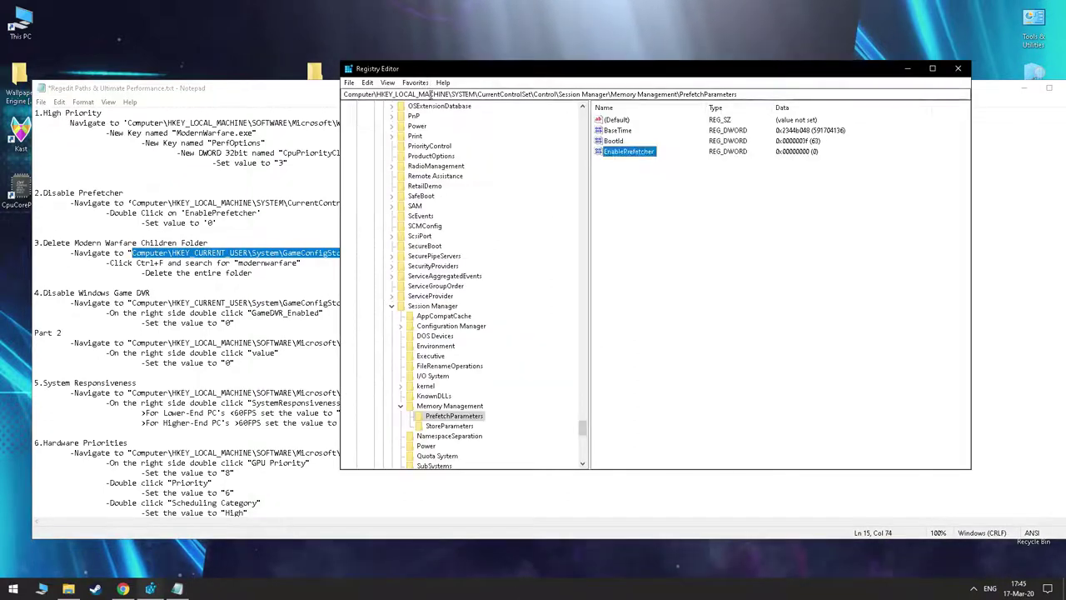
drag(746, 94, 364, 95)
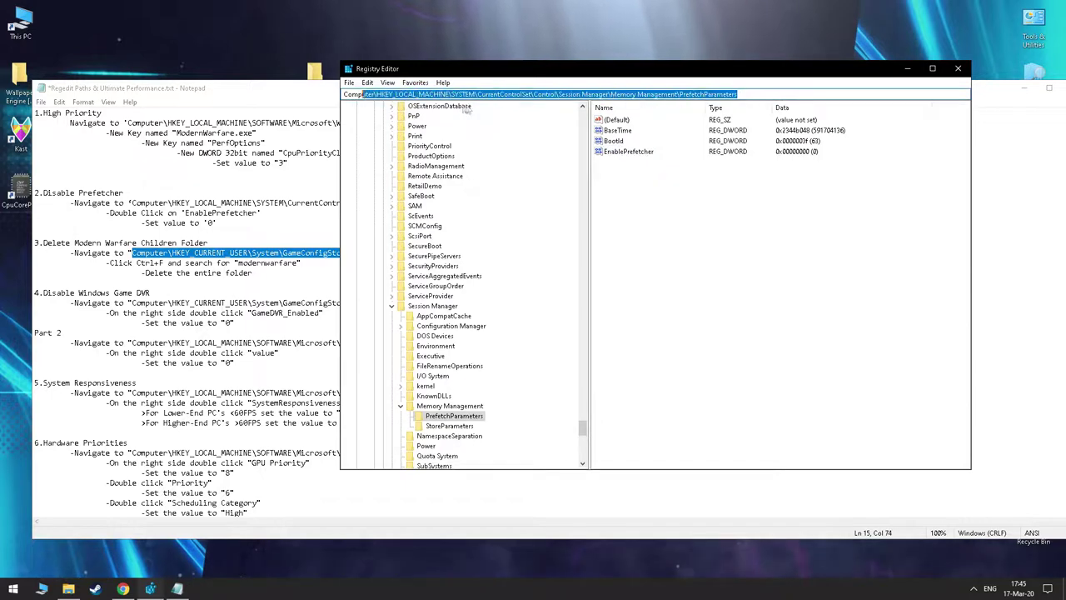
key(ctrl+a)
key(ctrl+v)
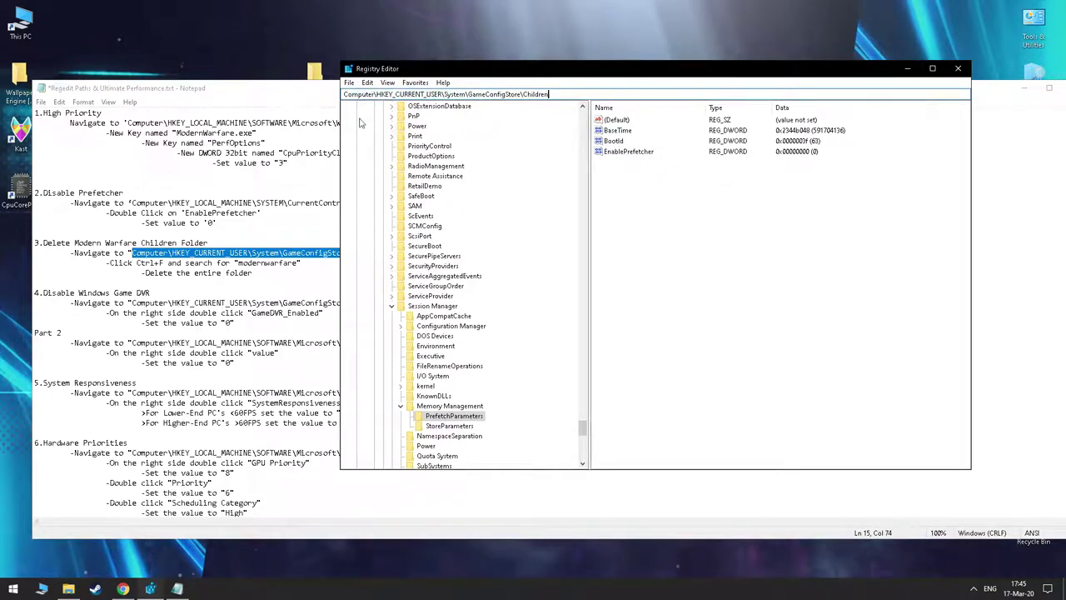
key(Return)
Search the Children key for modernwarfare and select the subkey that contains the match.
key(ctrl+f)
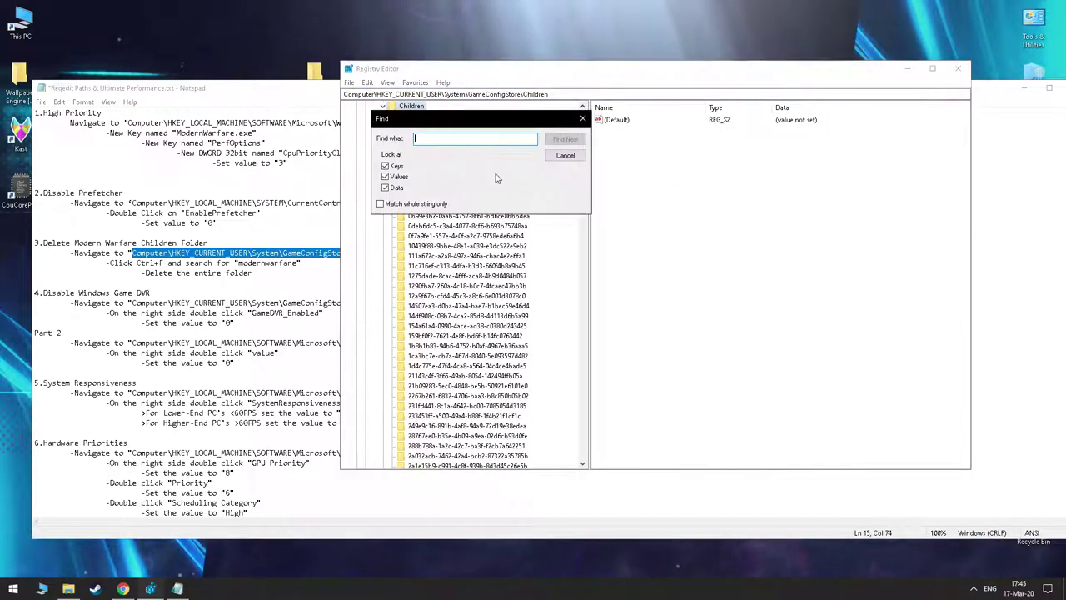
text(modernwarfare)
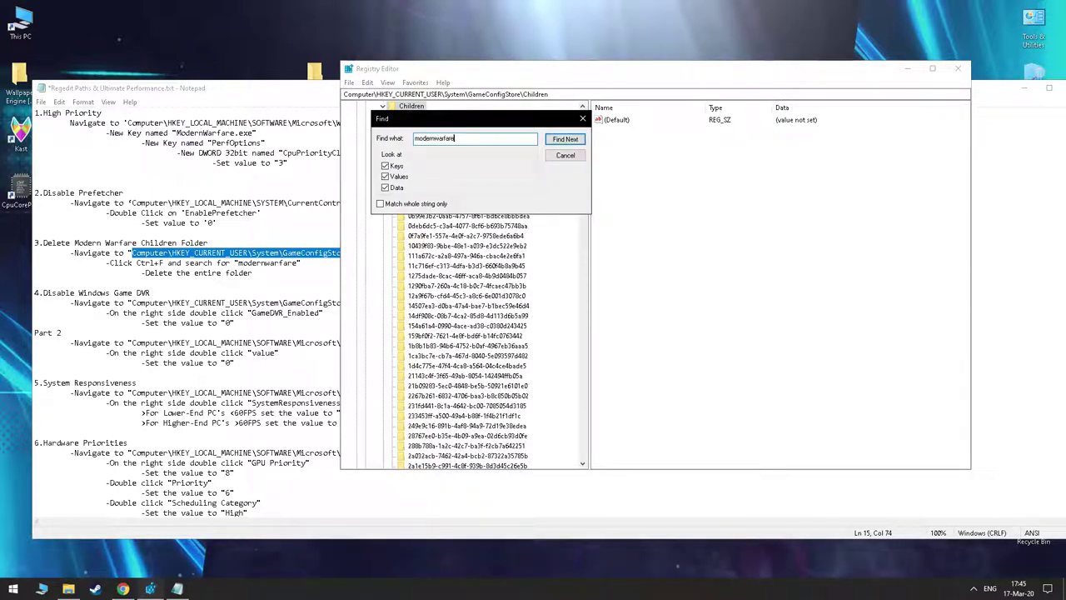
key(Return)
scroll(497, 178, up, 1)
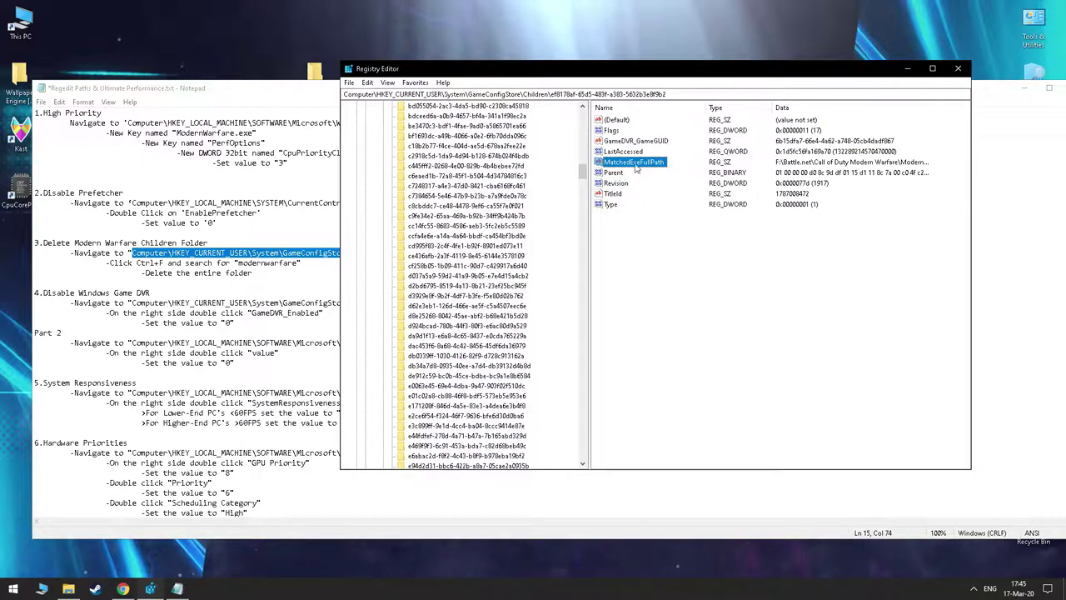
scroll(440, 391, down, 3)
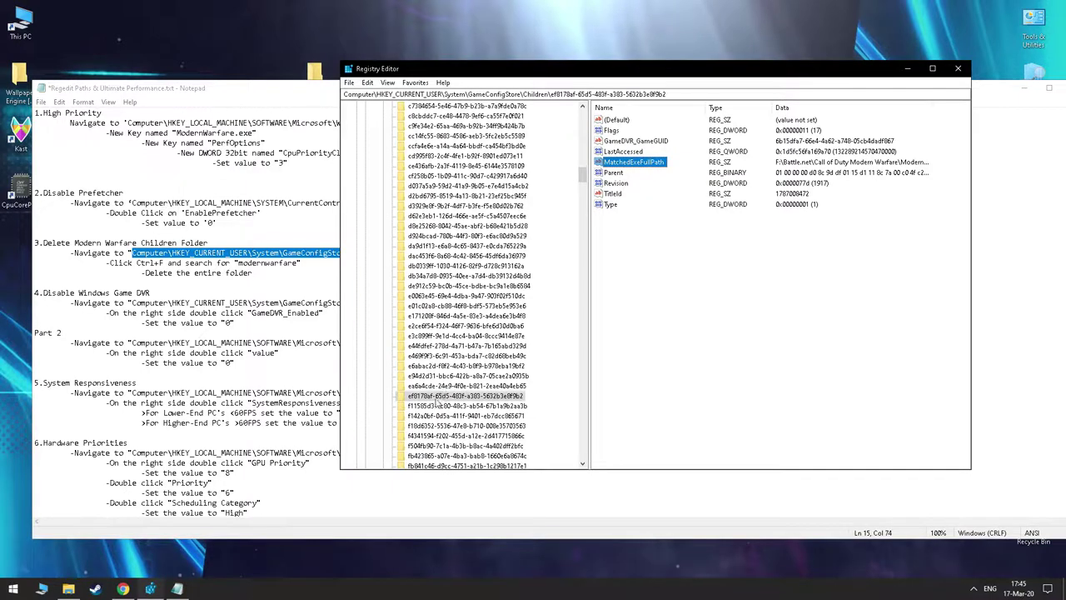
click(433, 399)
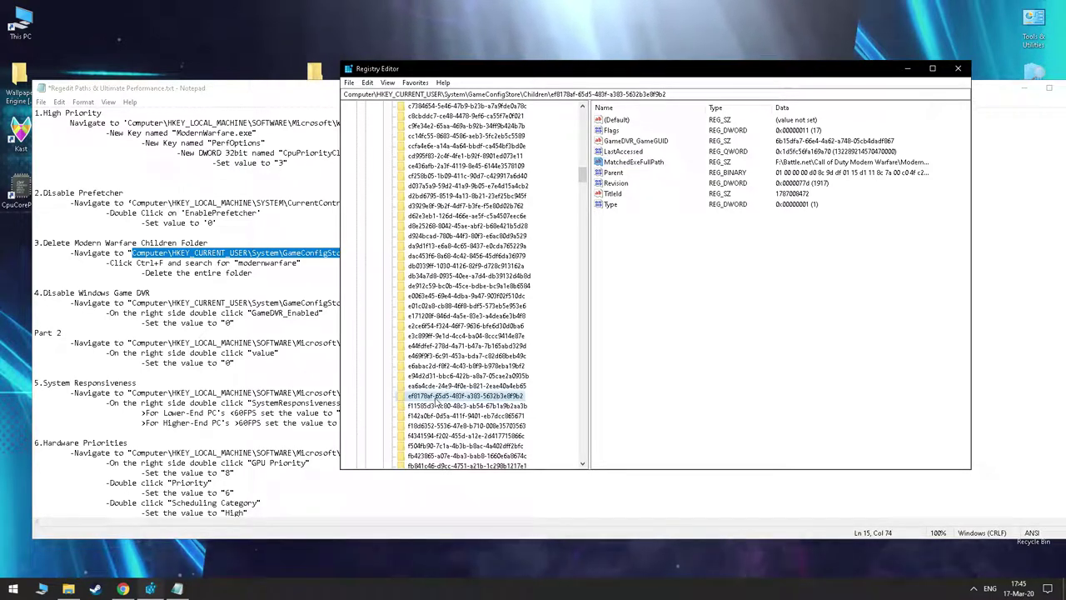
right_click(435, 398)
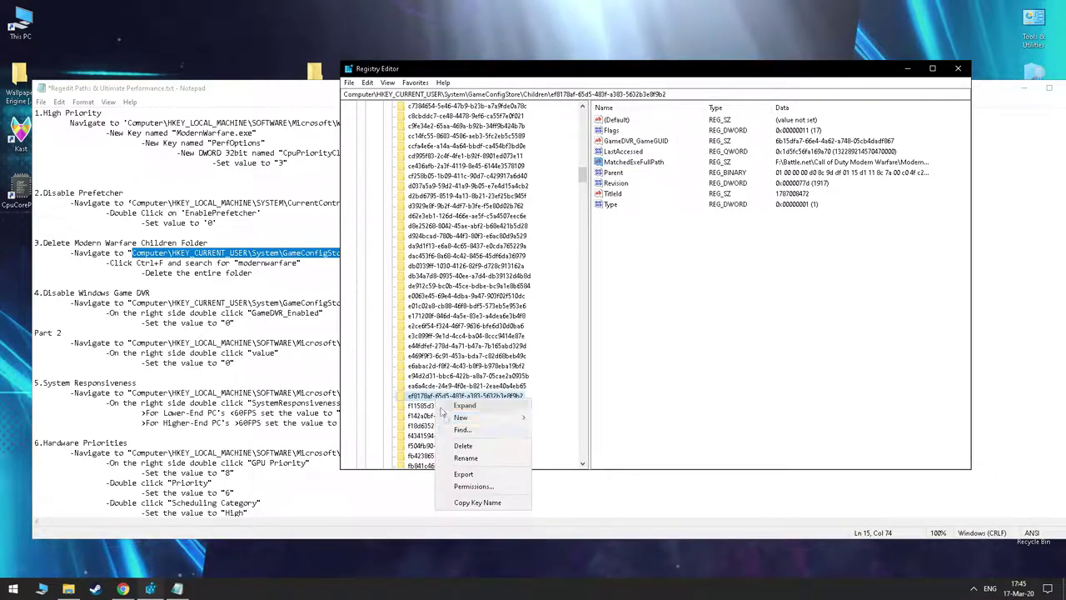
mouse_move(470, 424)
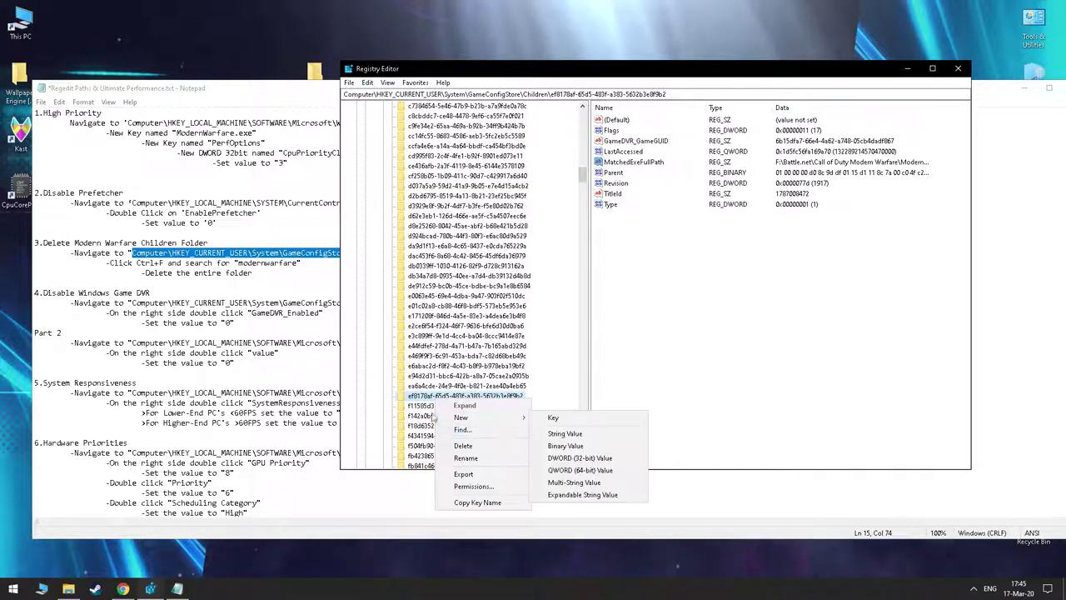
click(426, 397)
right_click(425, 397)
click(463, 484)
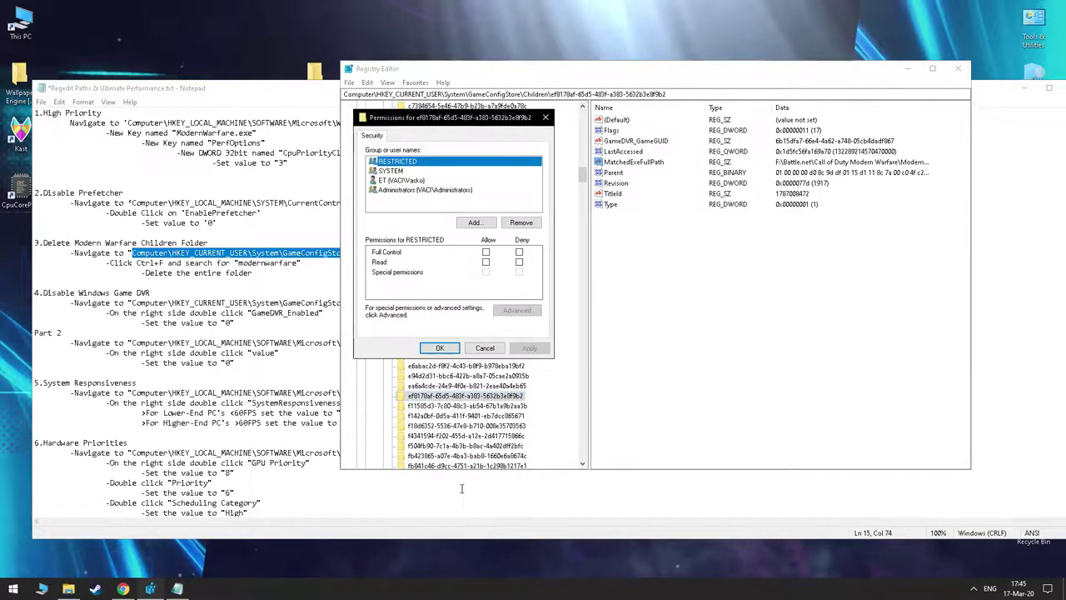
click(484, 348)
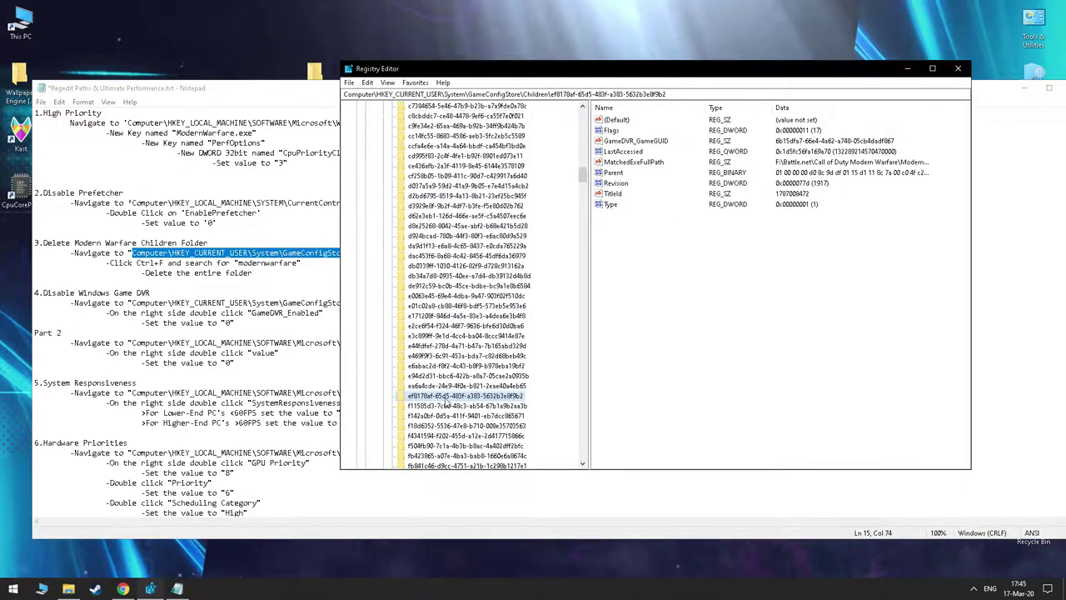
Delete the selected Modern Warfare subkey under Children.
key(Delete)
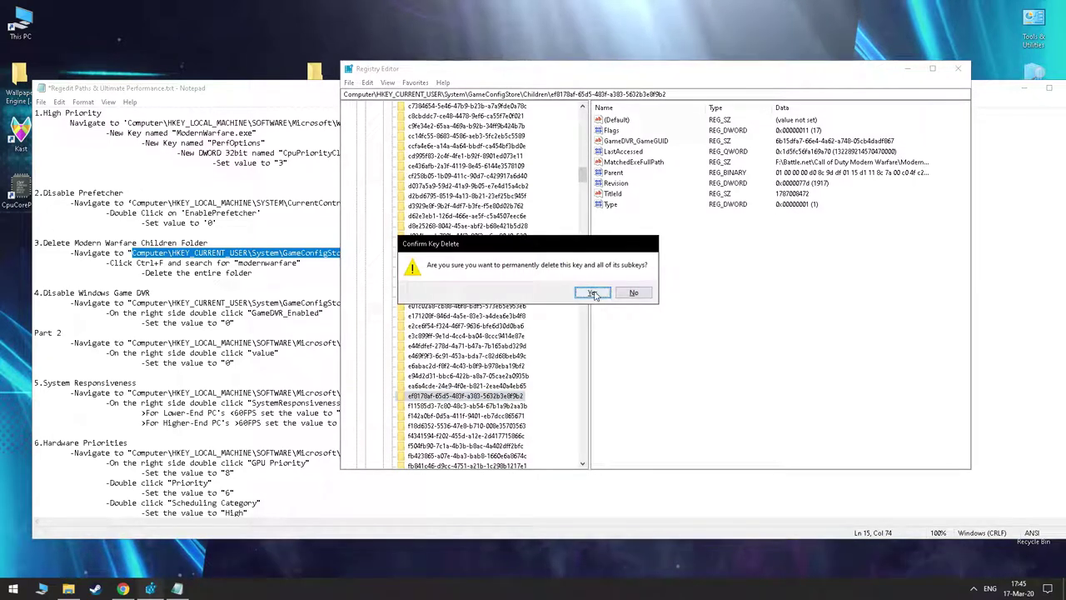
click(592, 293)
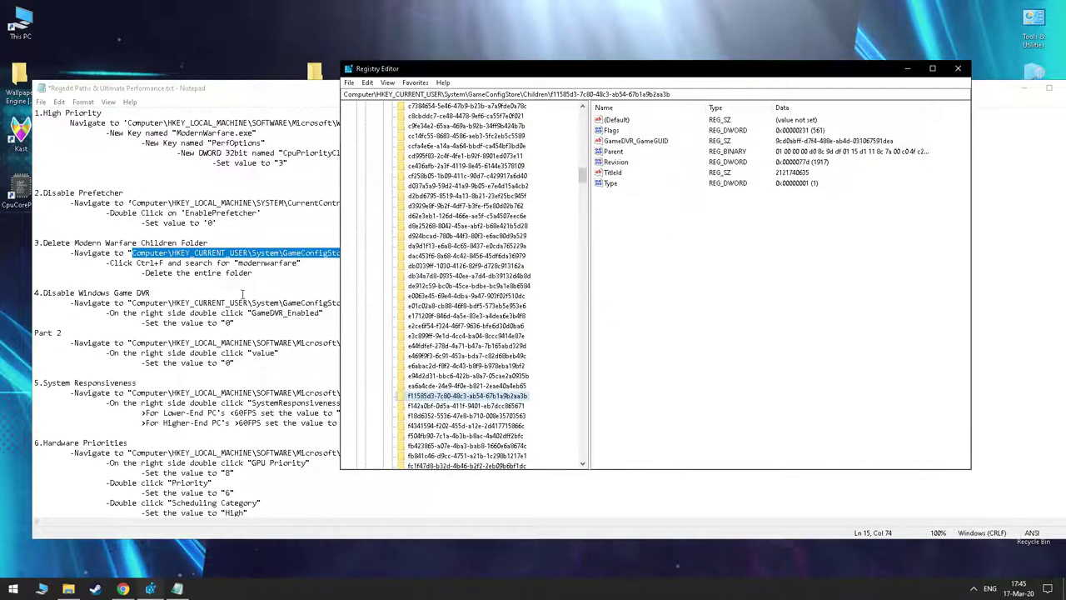
Go to the GameConfigStore key using its path from section 4 of the text file and confirm GameDVR_Enabled with 0.
click(108, 294)
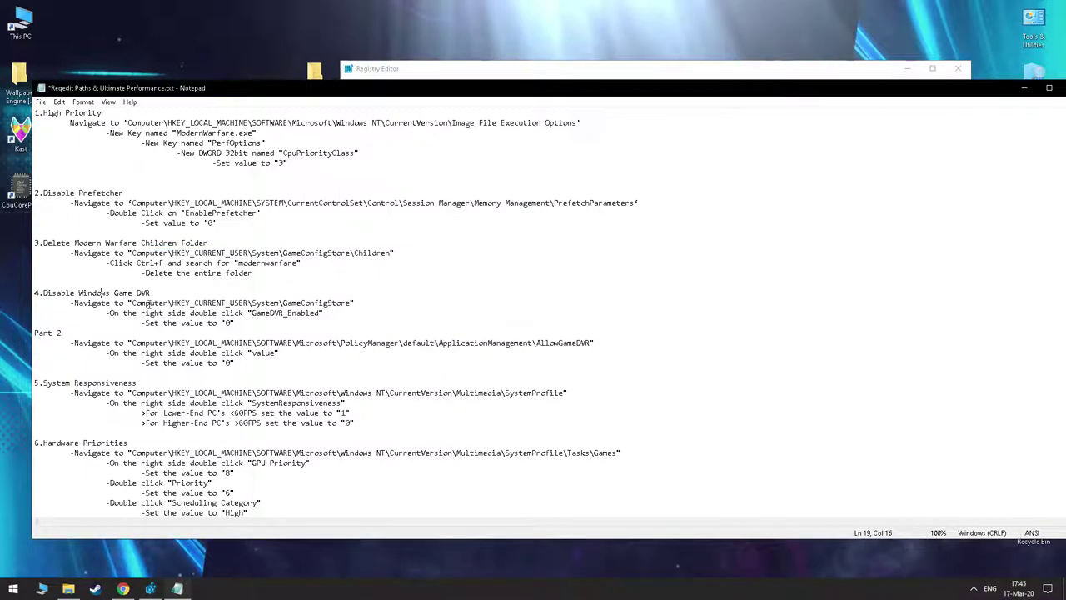
drag(131, 302, 352, 303)
right_click(347, 302)
click(375, 336)
click(432, 71)
click(416, 93)
key(ctrl+v)
key(Return)
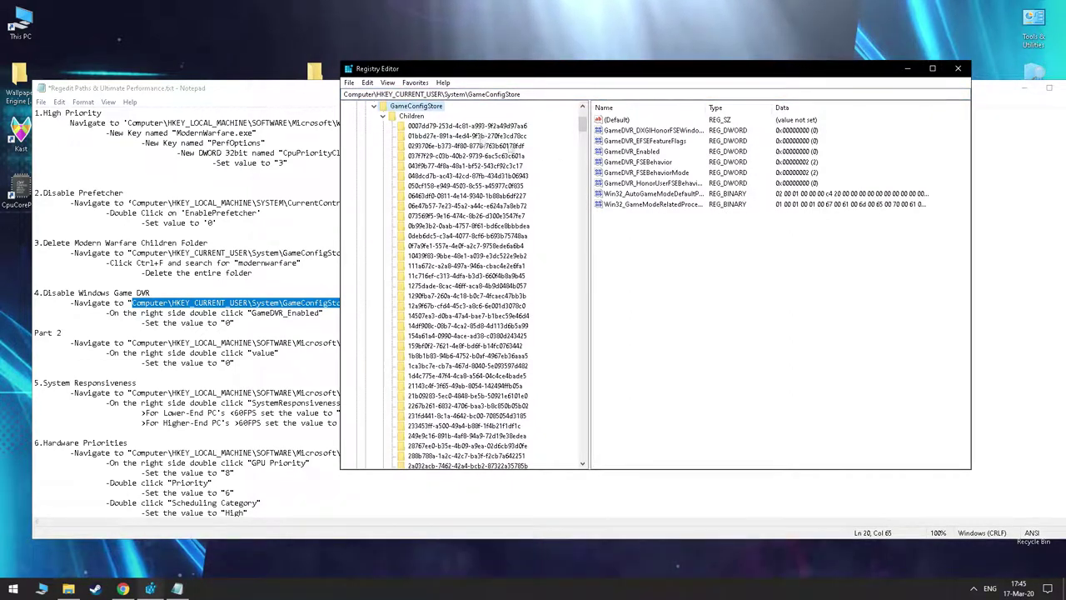
scroll(515, 159, up, 1)
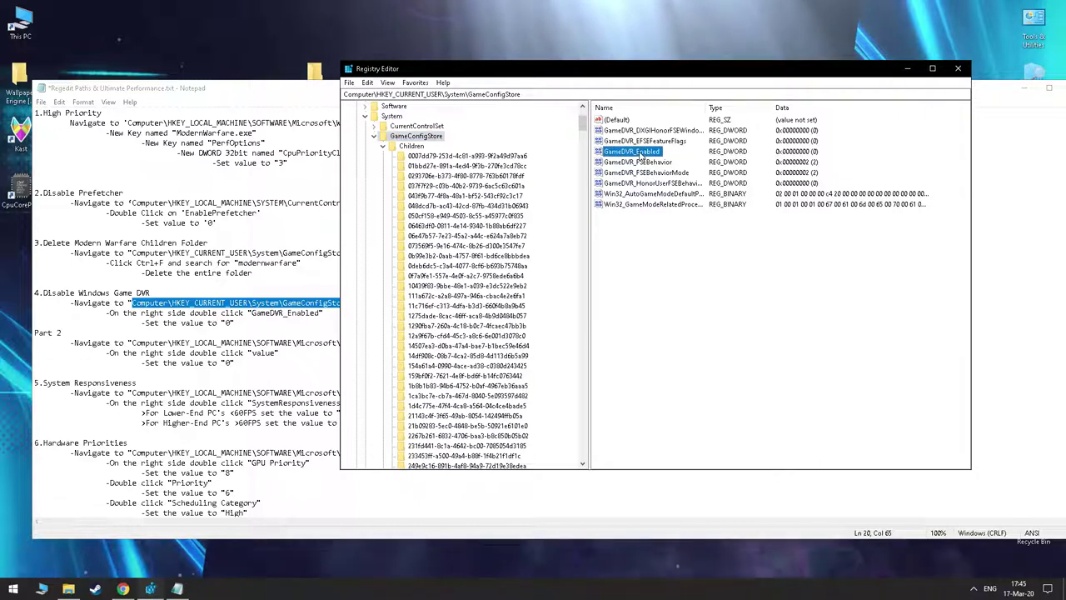
double_click(639, 153)
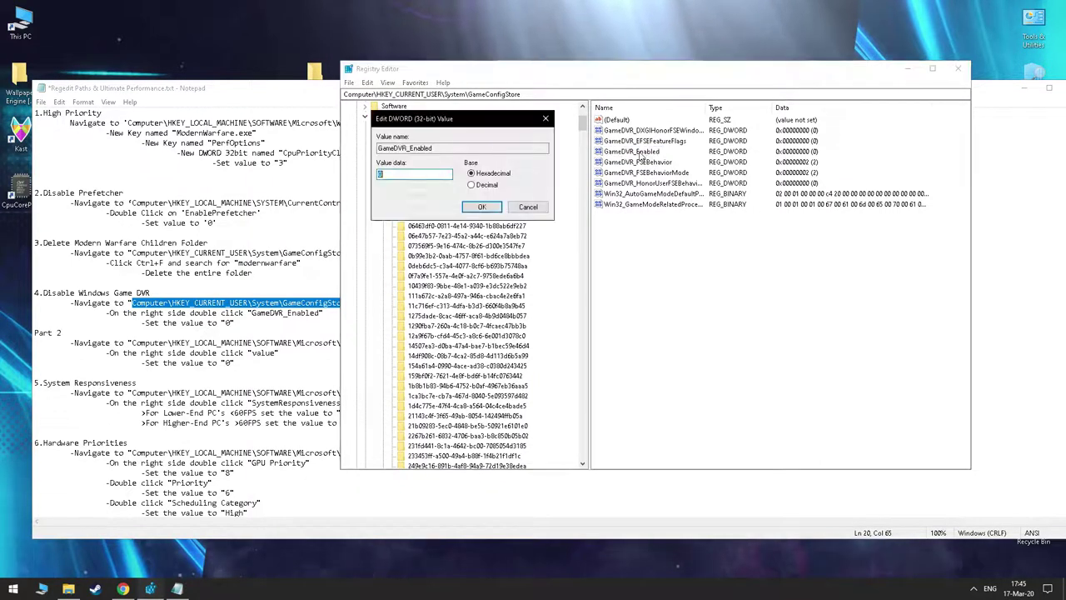
click(479, 207)
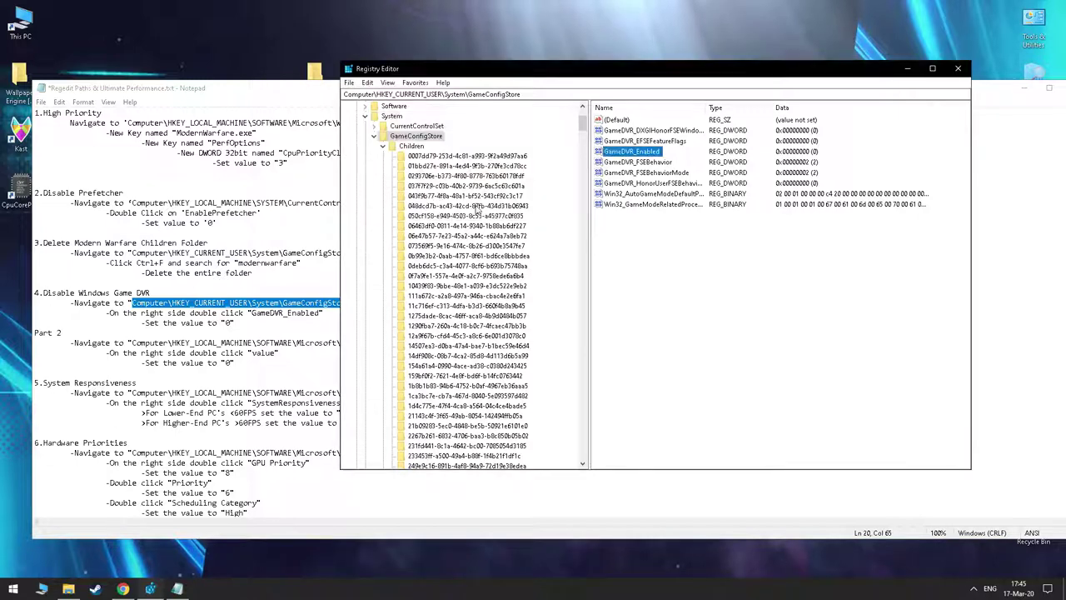
Go to the AllowGameDVR key using the Part 2 path from the text file and confirm its entry named value with 0.
click(132, 344)
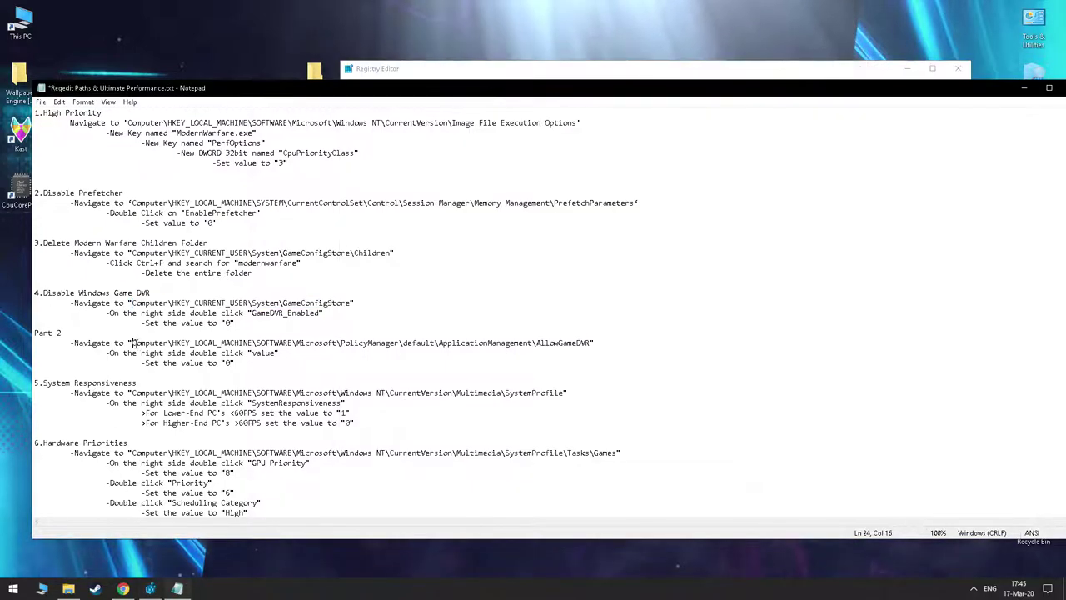
drag(131, 343, 531, 341)
right_click(590, 347)
click(612, 384)
click(514, 70)
click(416, 94)
key(ctrl+v)
key(Return)
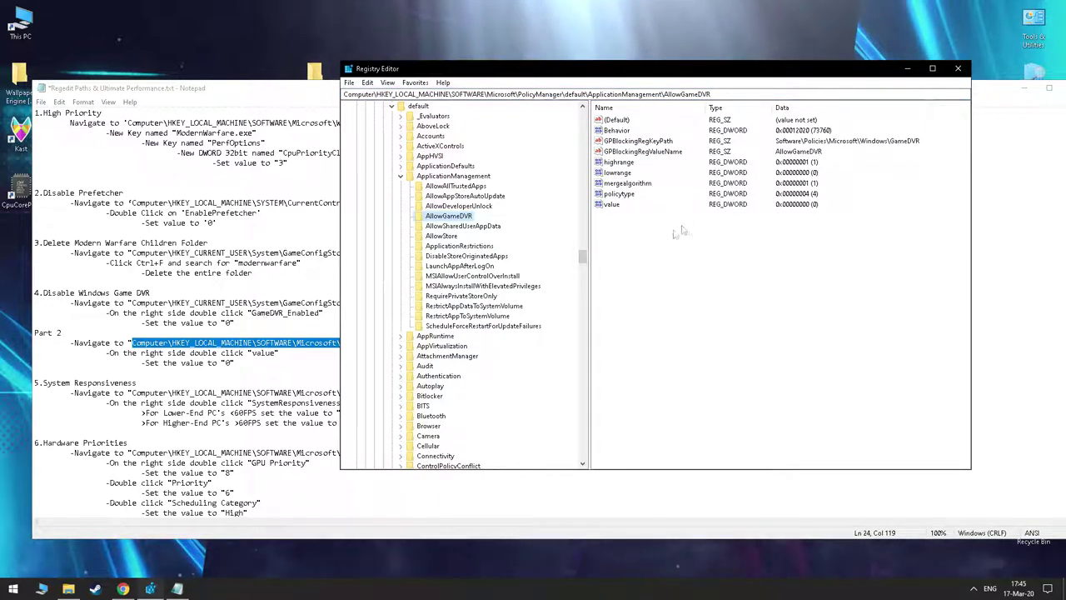
double_click(613, 203)
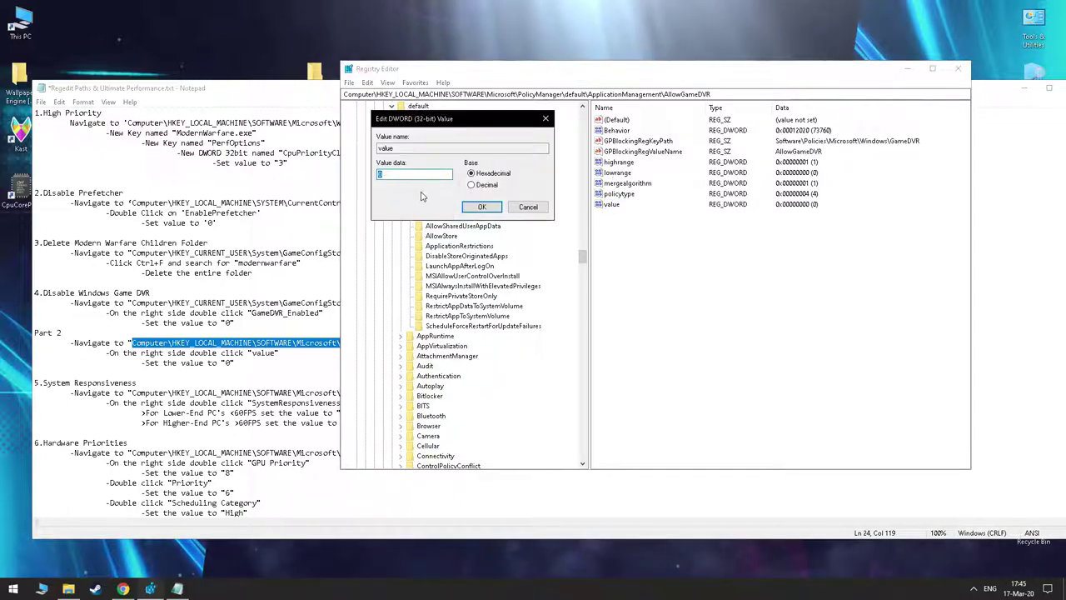
click(480, 207)
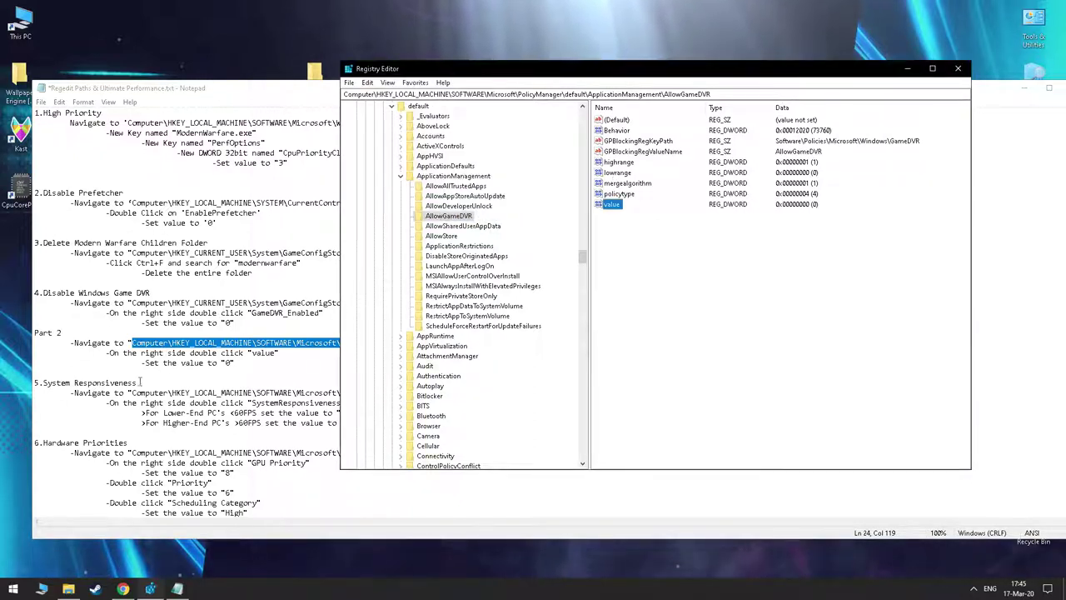
Copy the Multimedia\SystemProfile path from the System Responsiveness section of the text file and go to that key in Registry Editor.
click(141, 380)
drag(169, 392, 584, 394)
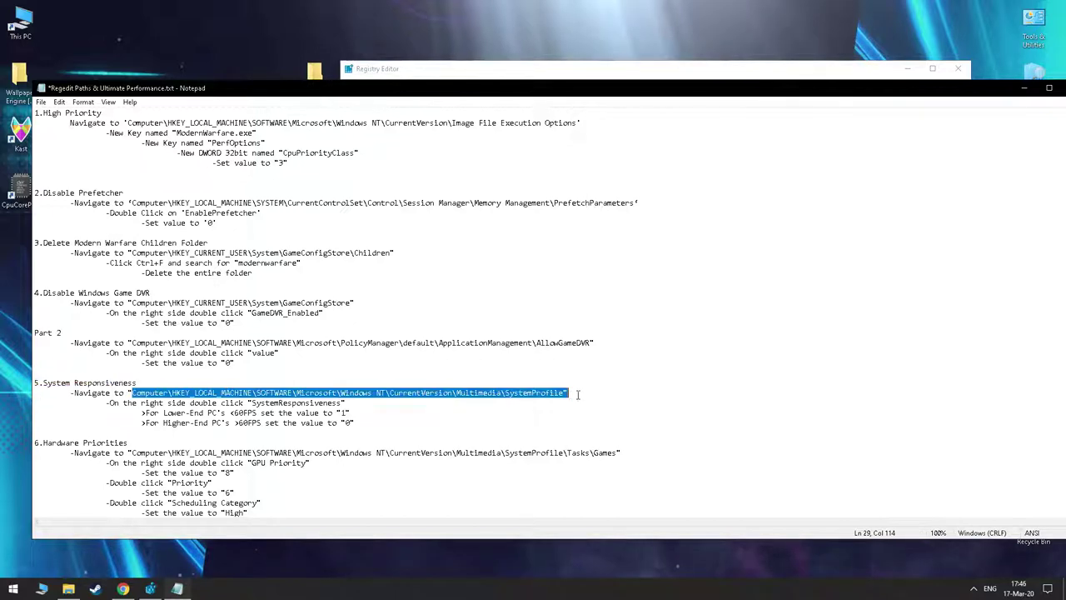
right_click(566, 392)
click(581, 417)
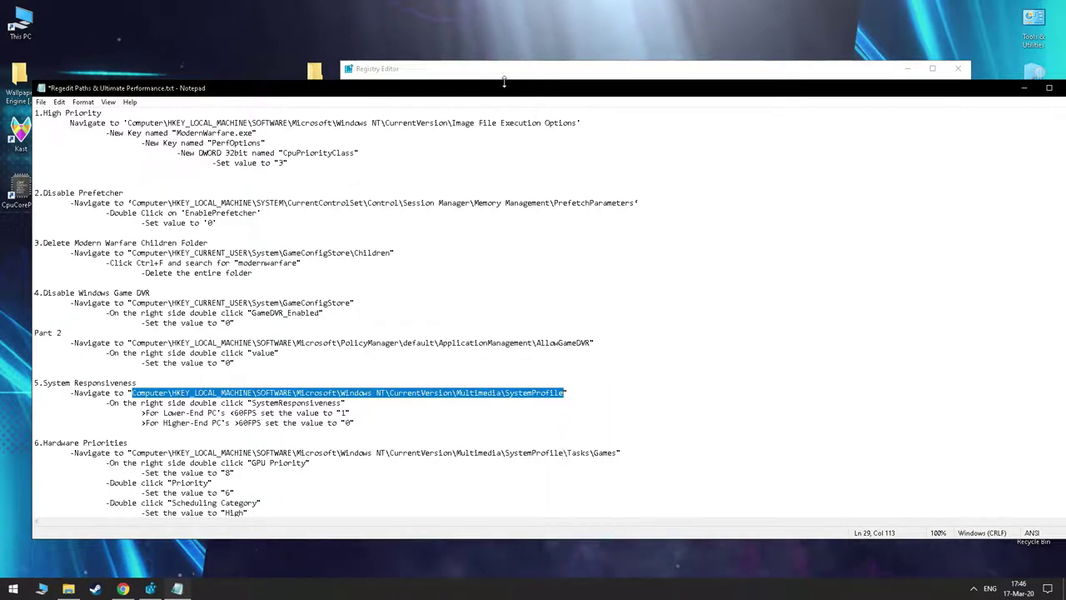
click(504, 74)
click(833, 94)
key(ctrl+v)
key(Return)
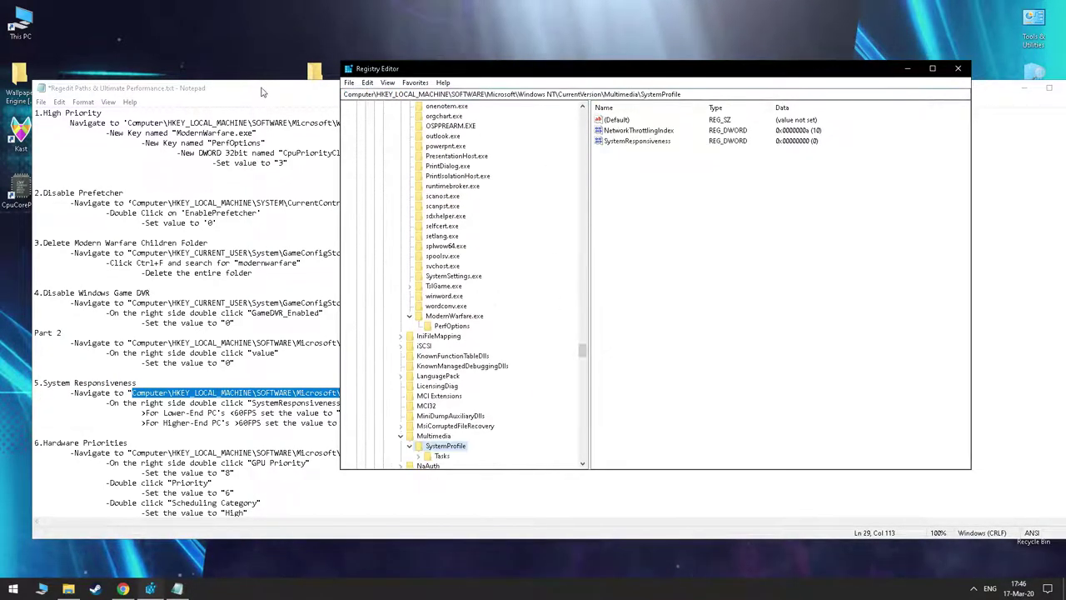
Confirm the SystemResponsiveness entry with 0, the text file's value for higher-end PCs above 60 FPS.
double_click(661, 146)
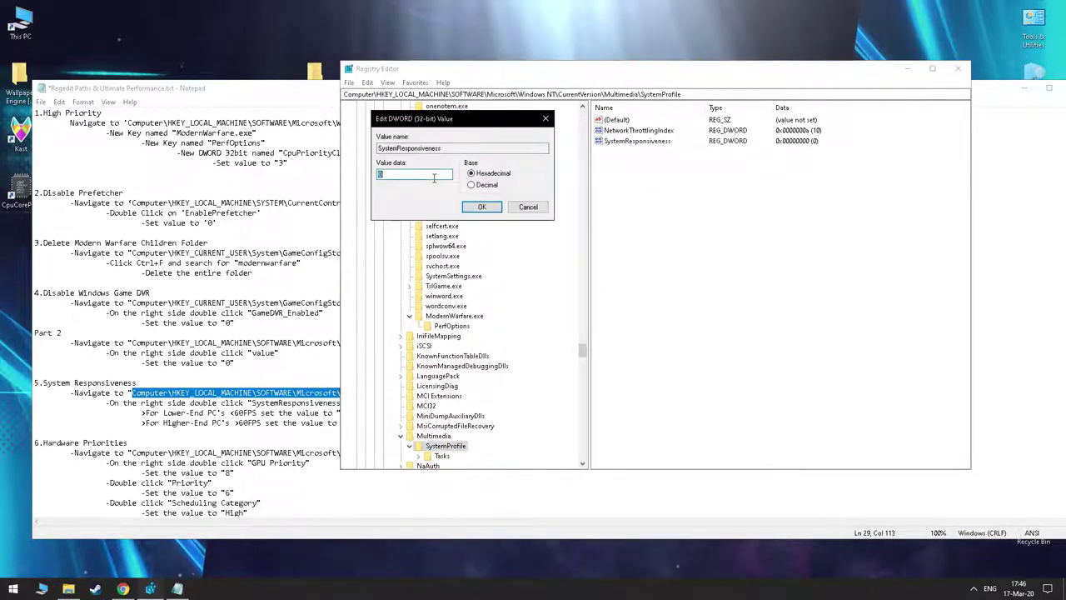
click(327, 422)
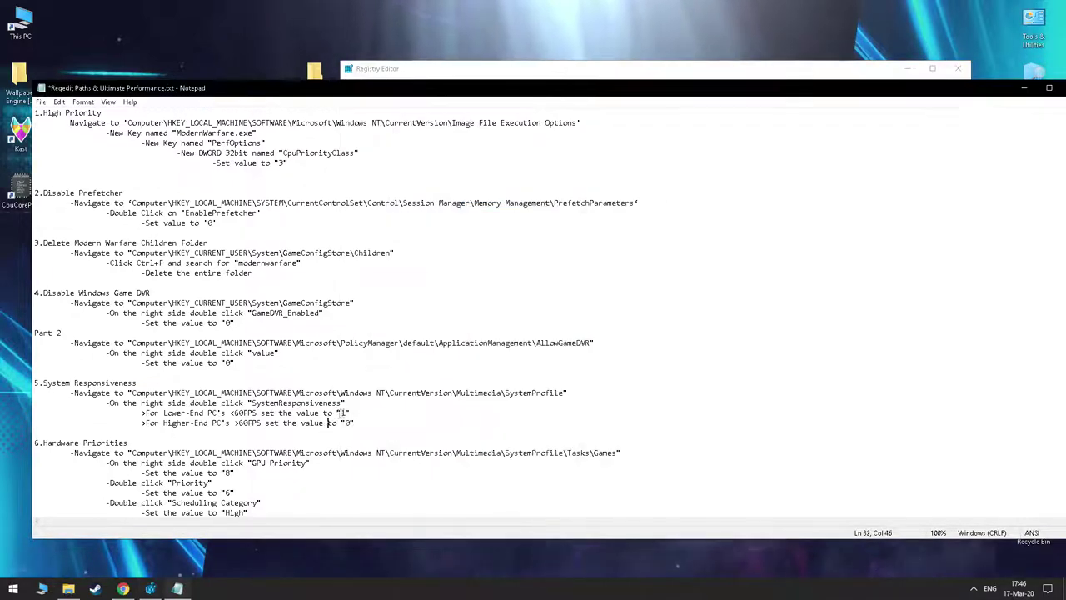
drag(336, 422, 356, 422)
click(510, 76)
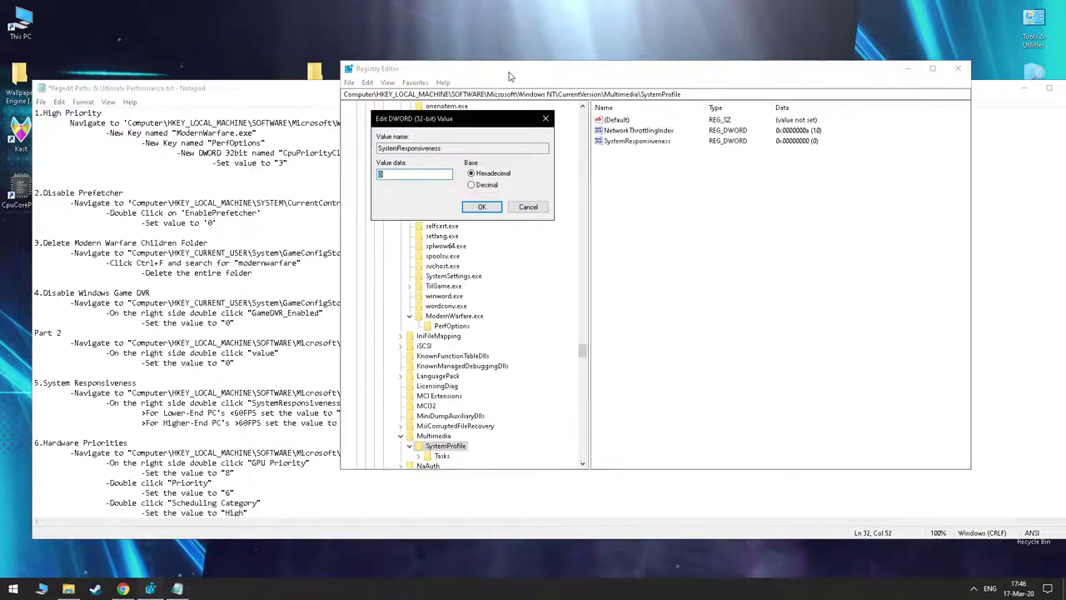
click(482, 206)
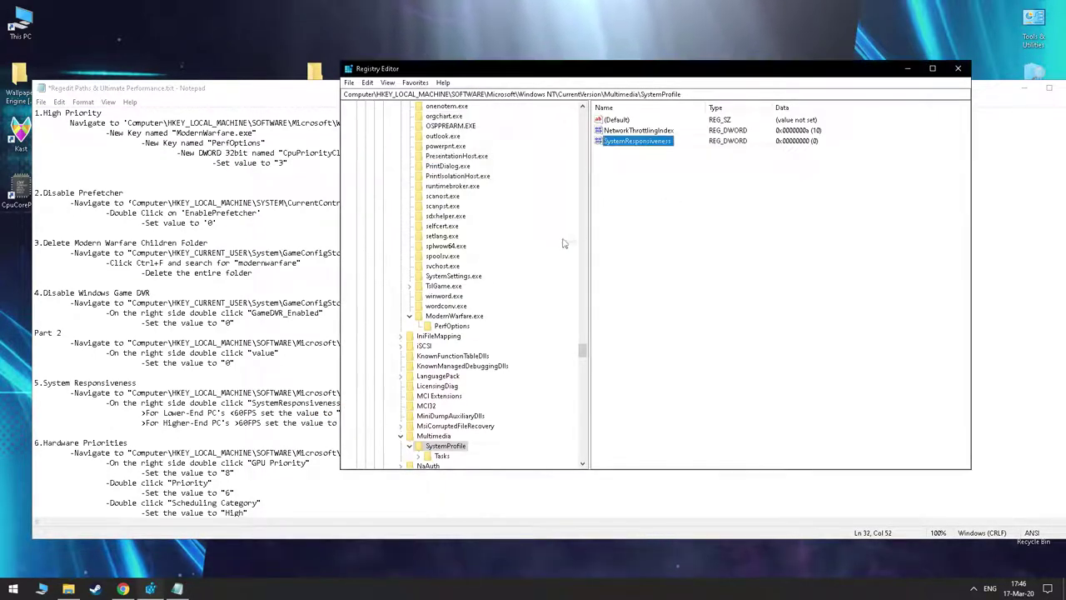
Copy the SystemProfile\Tasks\Games path from the Hardware Priorities section of the text file and go to that key in Registry Editor.
click(167, 442)
key(super+Up)
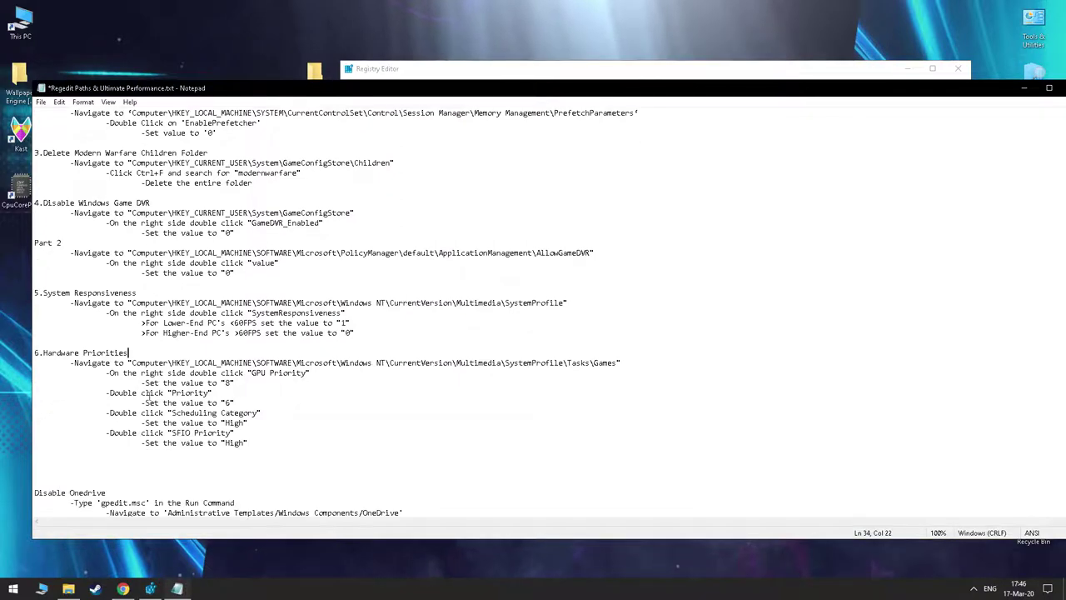
drag(617, 356, 617, 362)
right_click(619, 362)
click(645, 400)
click(516, 70)
click(517, 94)
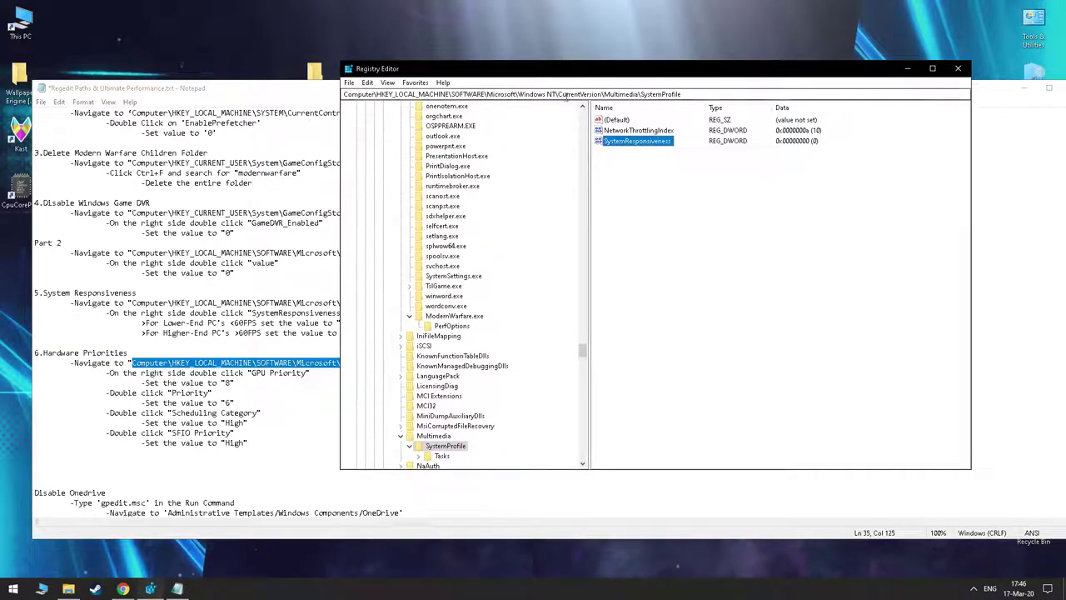
key(ctrl+v)
key(Return)
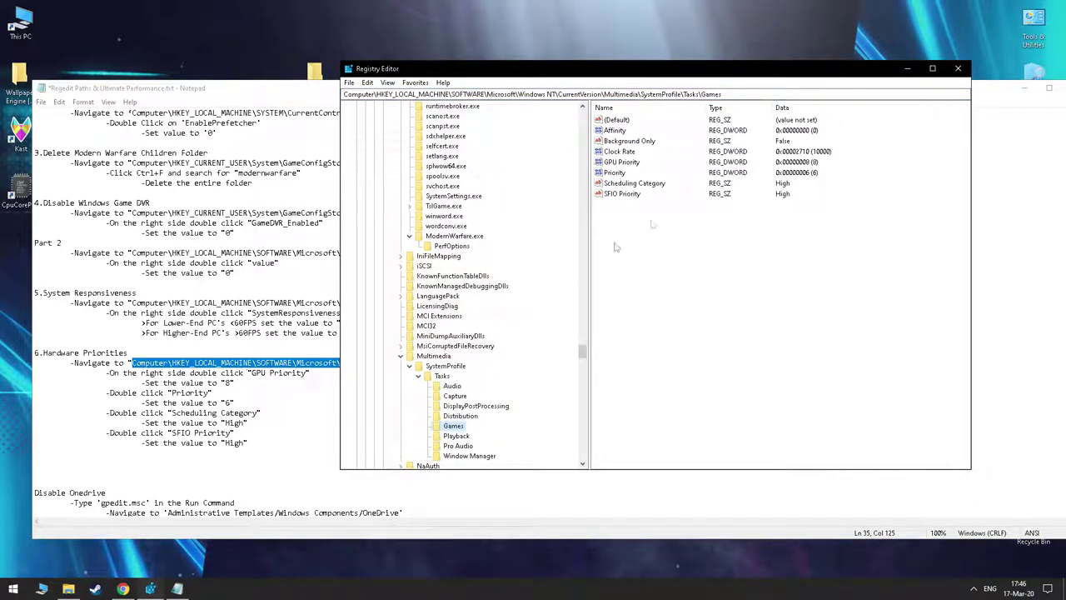
Confirm the Games key's GPU Priority entry with 8 and its Priority entry with 6.
double_click(643, 163)
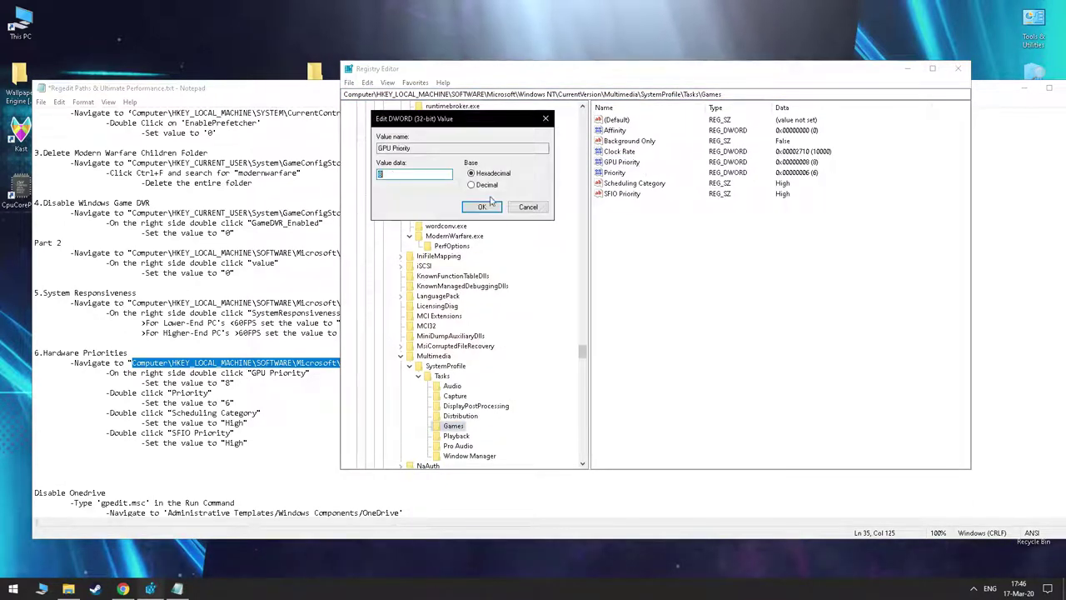
click(481, 207)
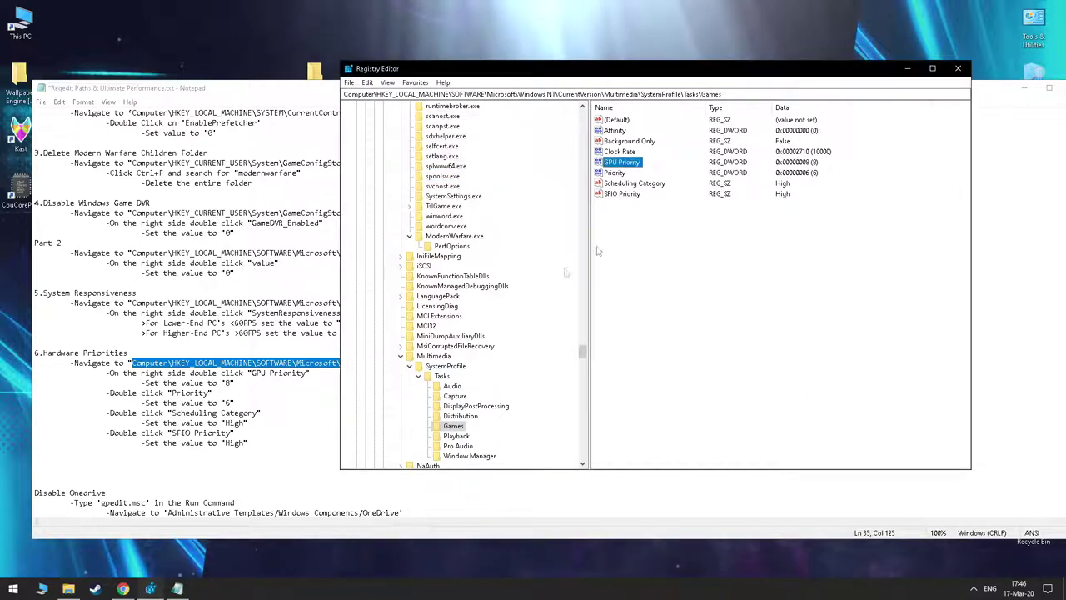
double_click(616, 172)
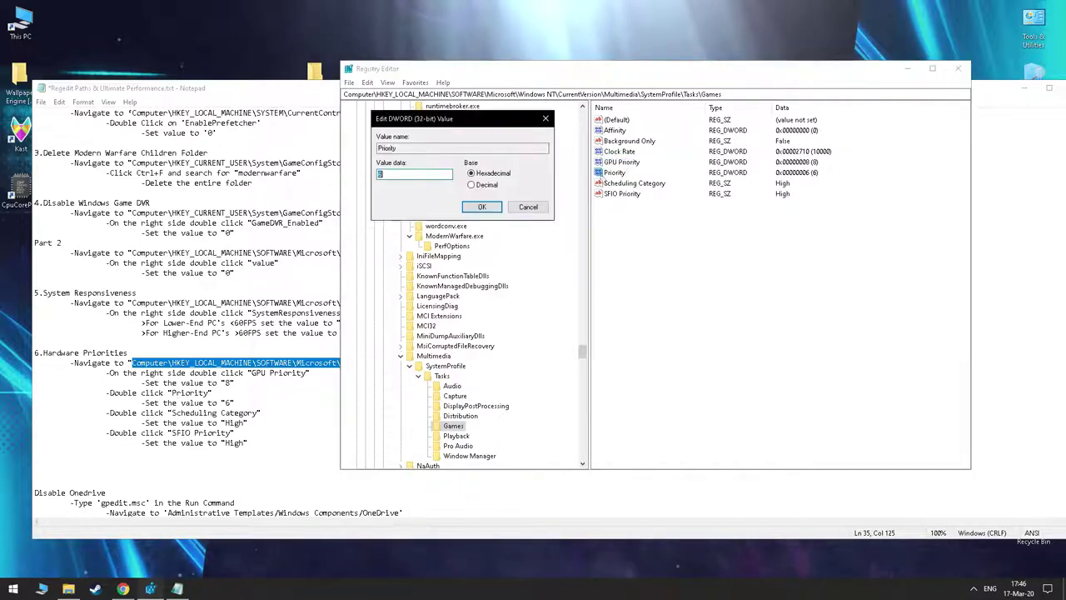
click(481, 207)
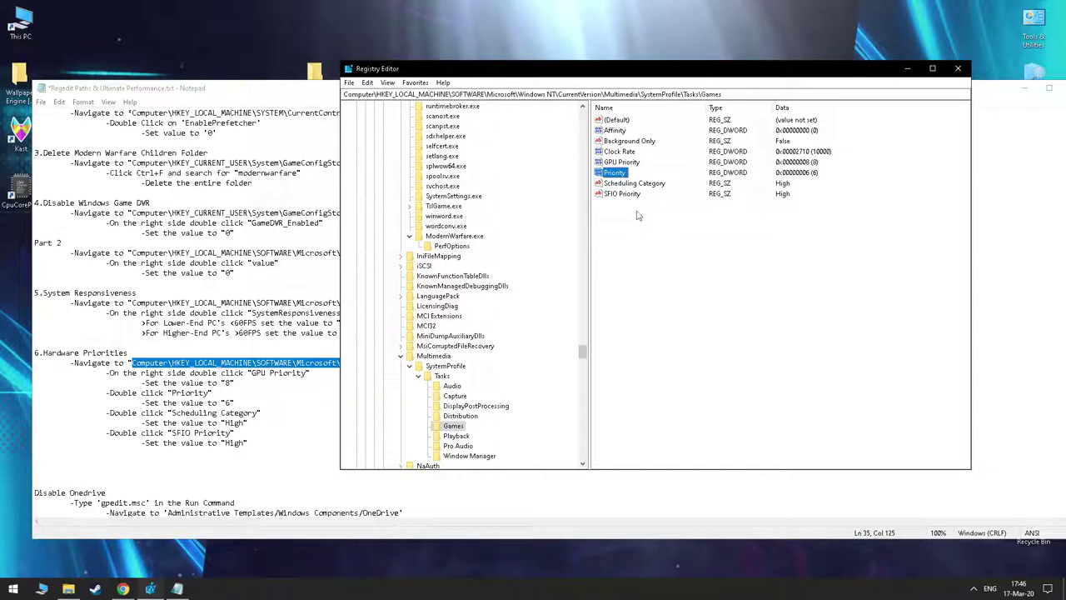
Confirm the Games key's Scheduling Category and SFIO Priority entries with High.
double_click(635, 184)
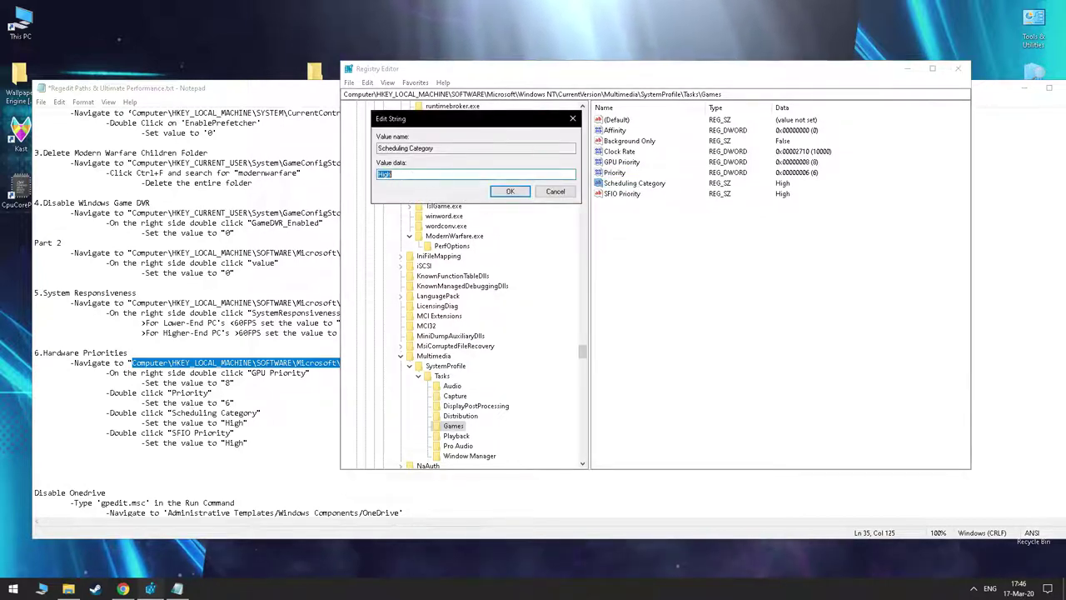
click(408, 175)
click(509, 191)
double_click(629, 196)
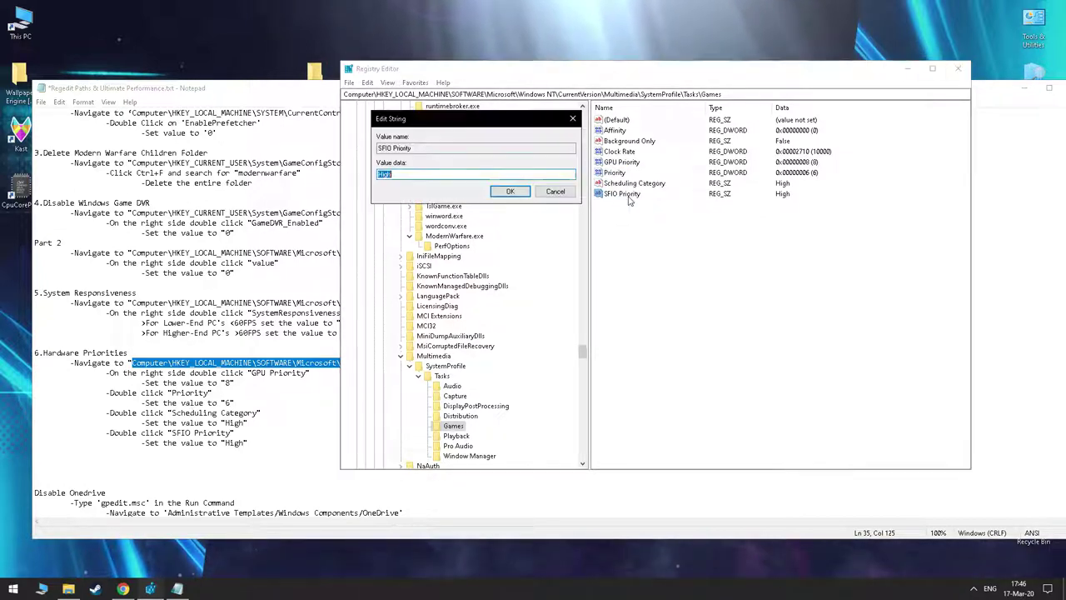
click(509, 191)
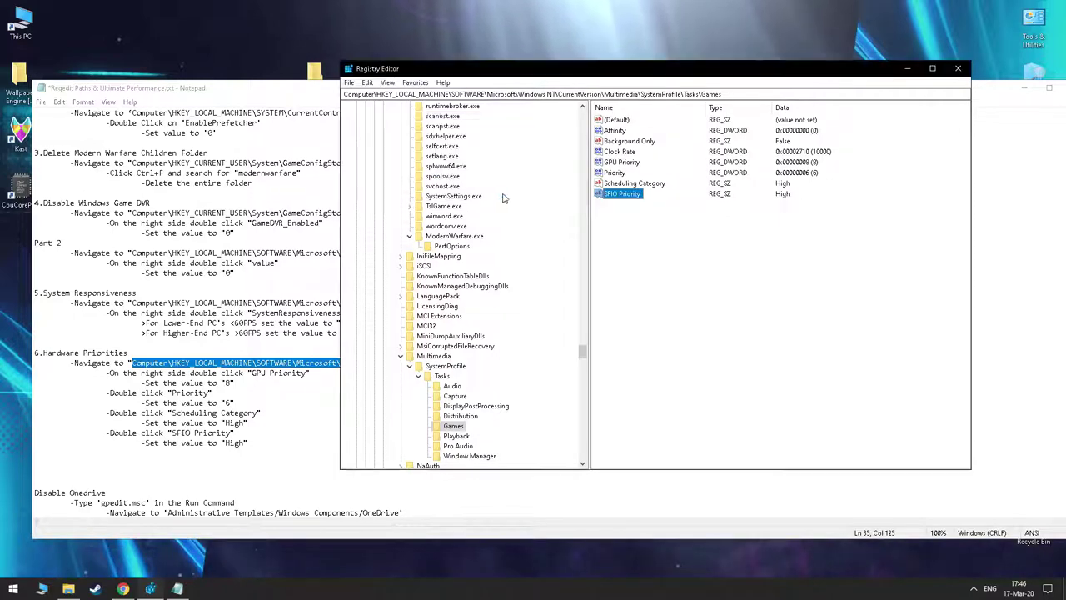
Check the Hardware Priorities section of the text file and close Registry Editor.
click(261, 382)
scroll(260, 377, down, 1)
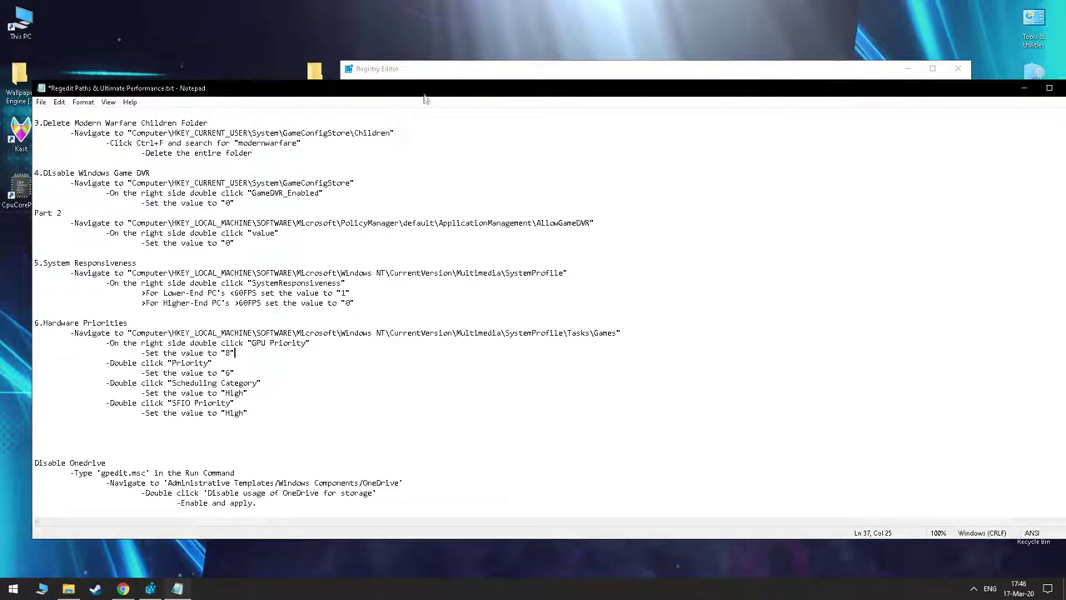
click(685, 70)
click(962, 67)
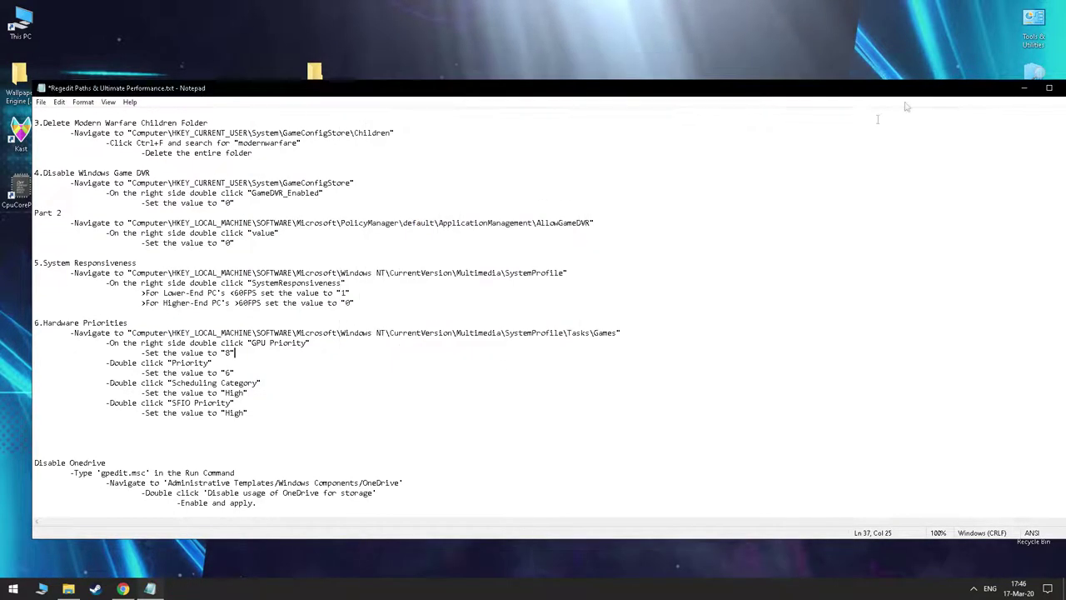
Launch the Local Group Policy Editor with gpedit.msc through the boost pack's Run Command shortcut and place it beside the text file's Disable Onedrive section.
click(69, 589)
double_click(403, 297)
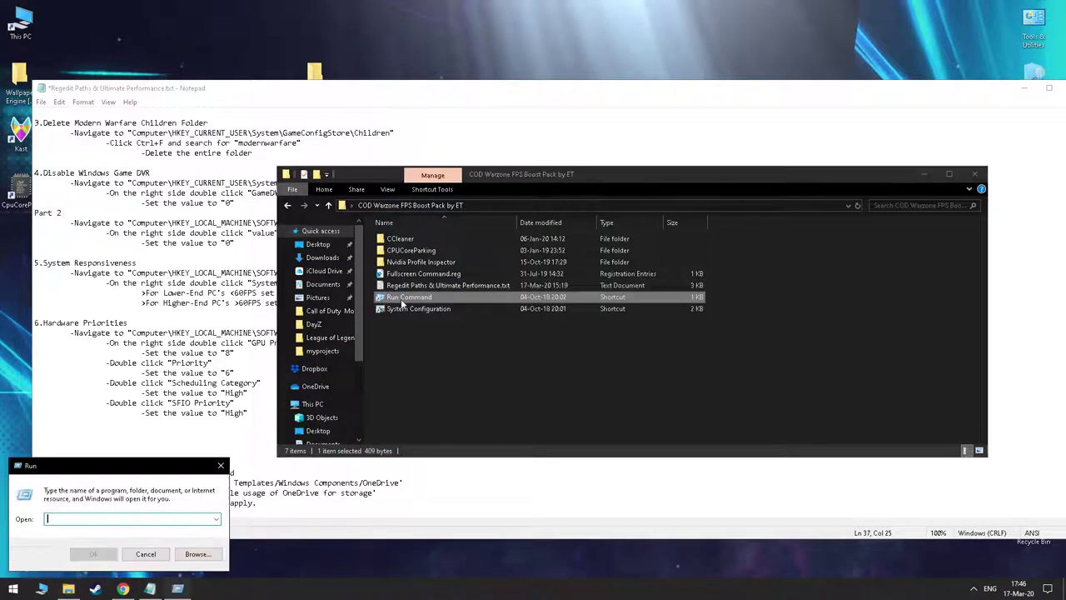
text(gpedit)
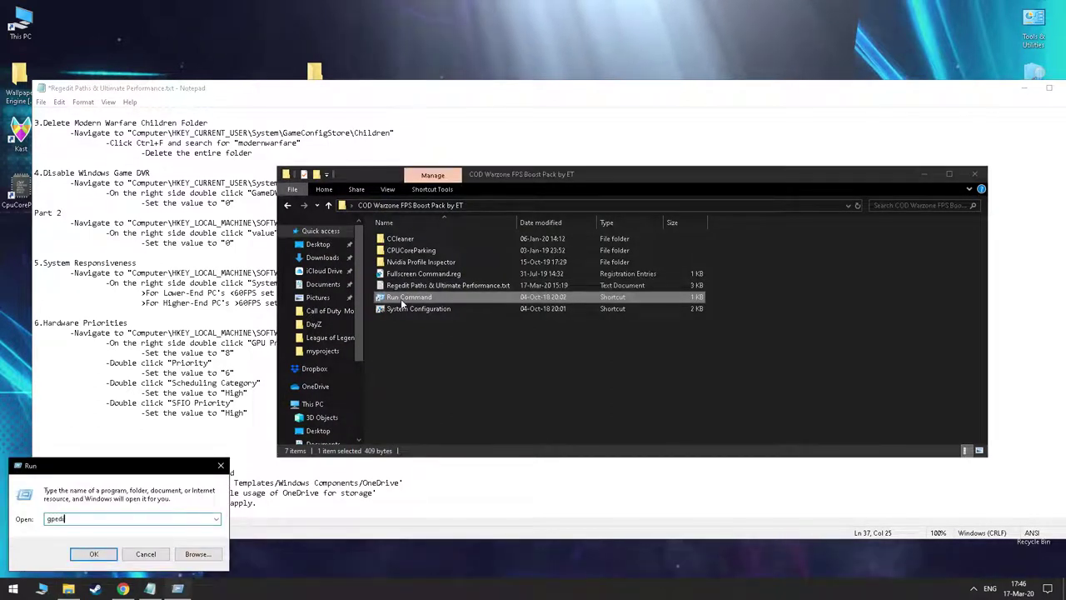
key(Return)
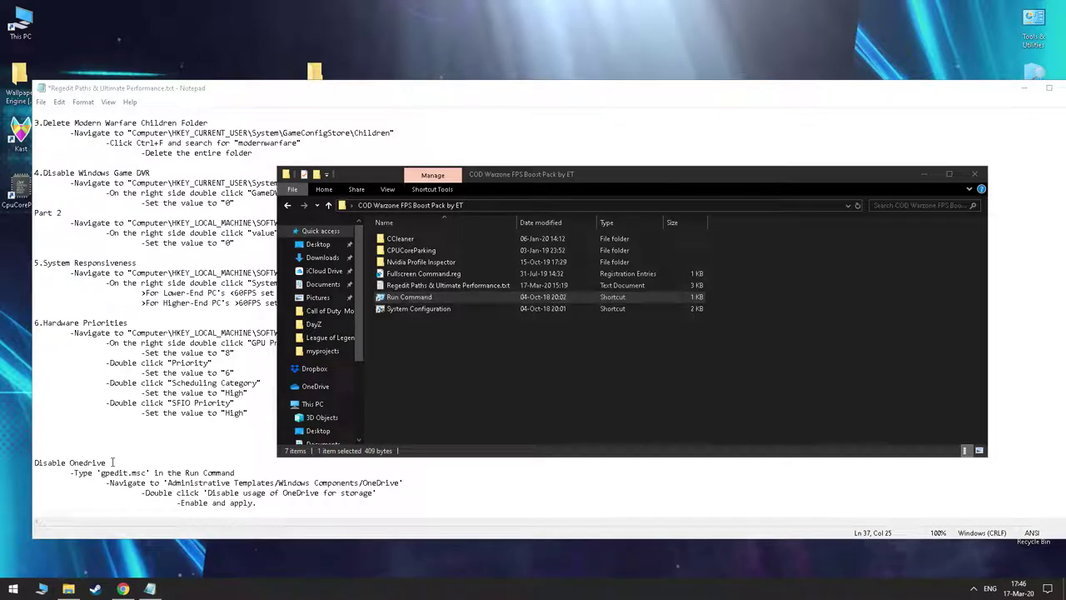
click(122, 464)
scroll(156, 489, down, 2)
drag(275, 94, 730, 120)
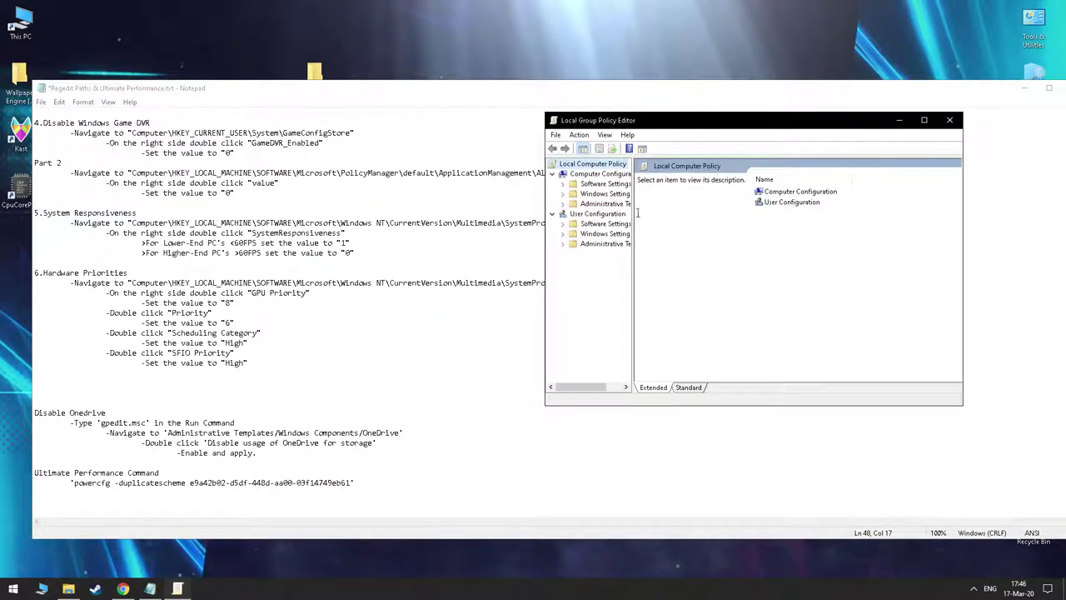
drag(635, 223, 664, 225)
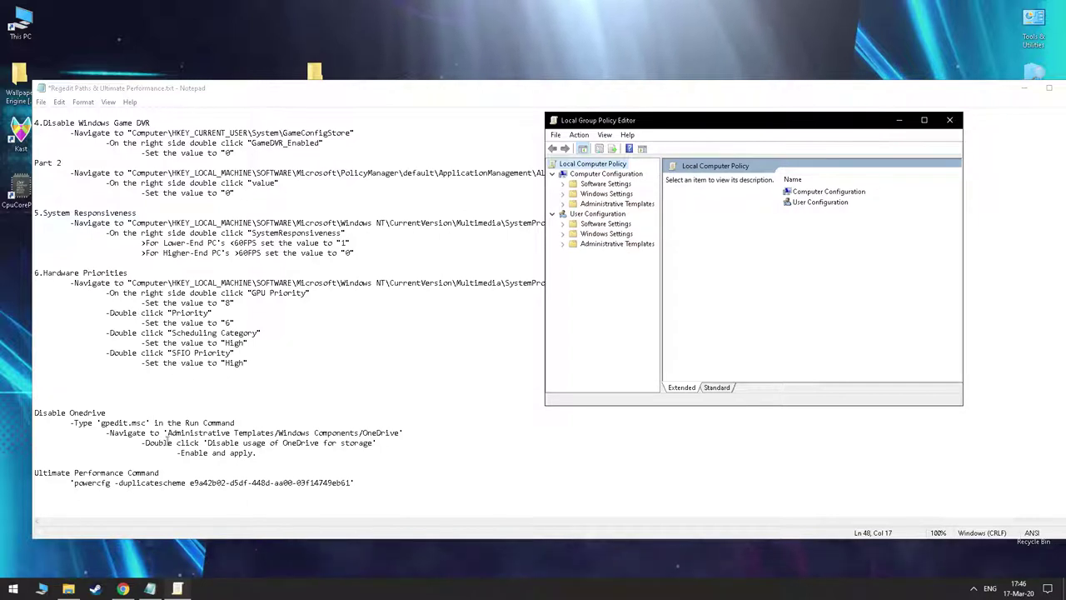
Following the path in the text file, go to Administrative Templates/Windows Components/OneDrive under Computer Configuration in the Local Group Policy Editor.
drag(168, 433, 330, 432)
click(365, 432)
click(178, 588)
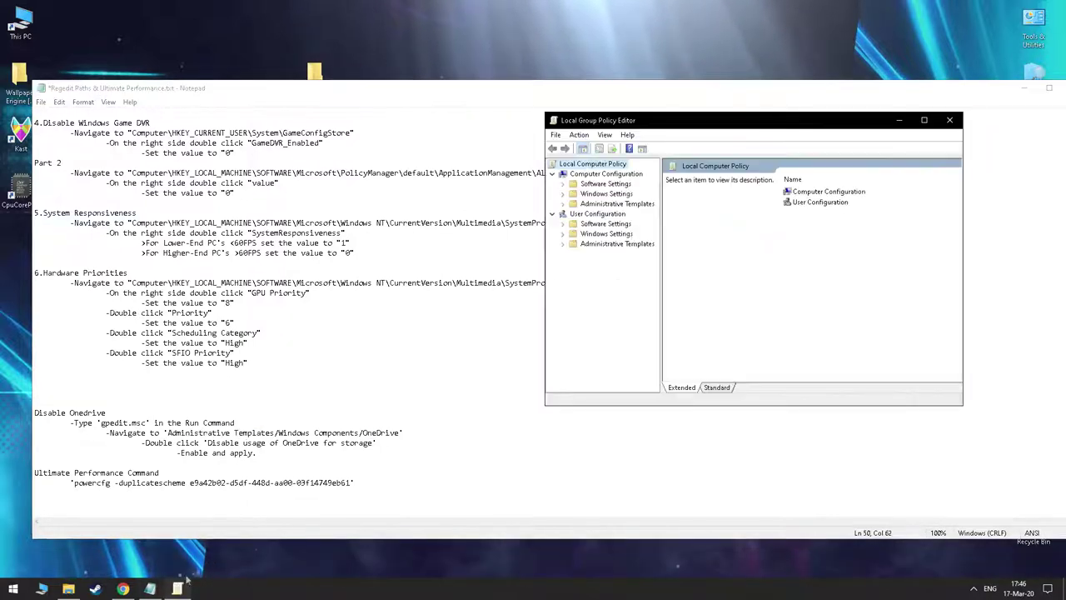
click(565, 204)
click(575, 274)
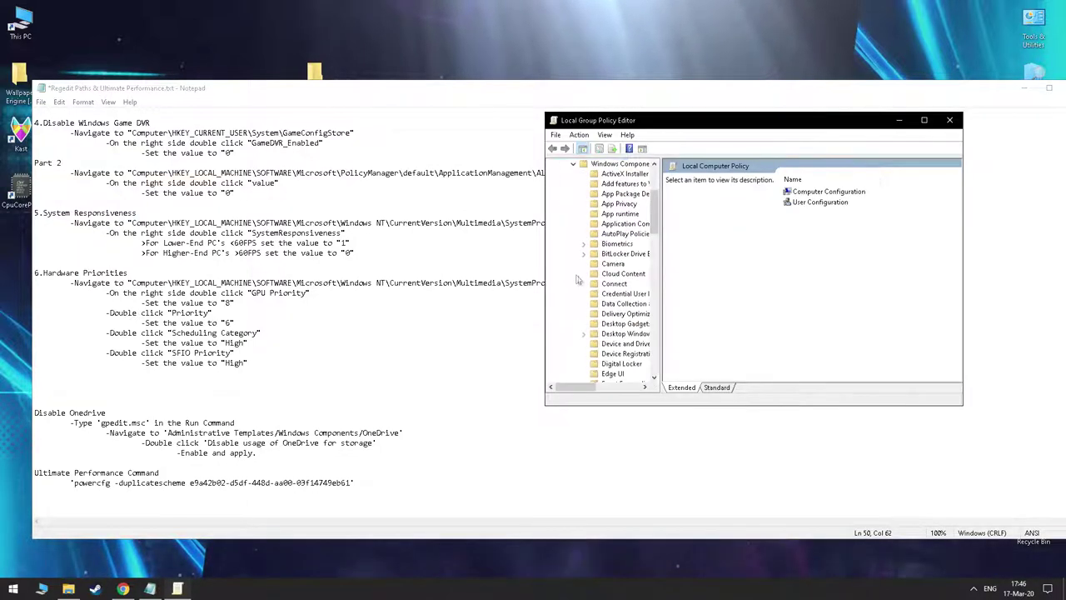
click(616, 223)
scroll(616, 317, down, 7)
click(615, 373)
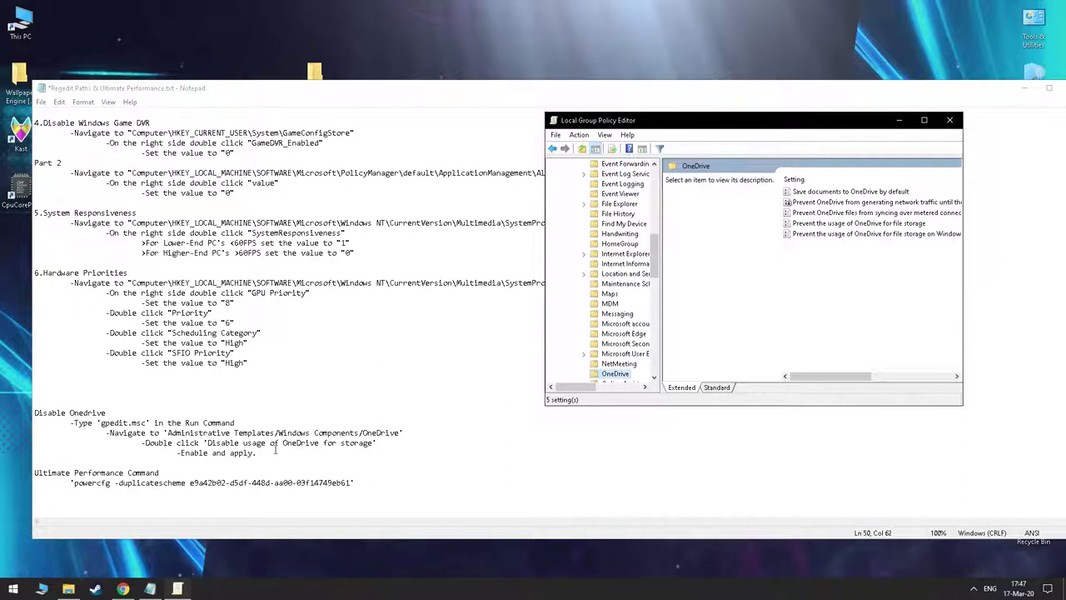
Confirm the "Prevent the usage of OneDrive for file storage" policy as Enabled and close the Local Group Policy Editor.
click(870, 223)
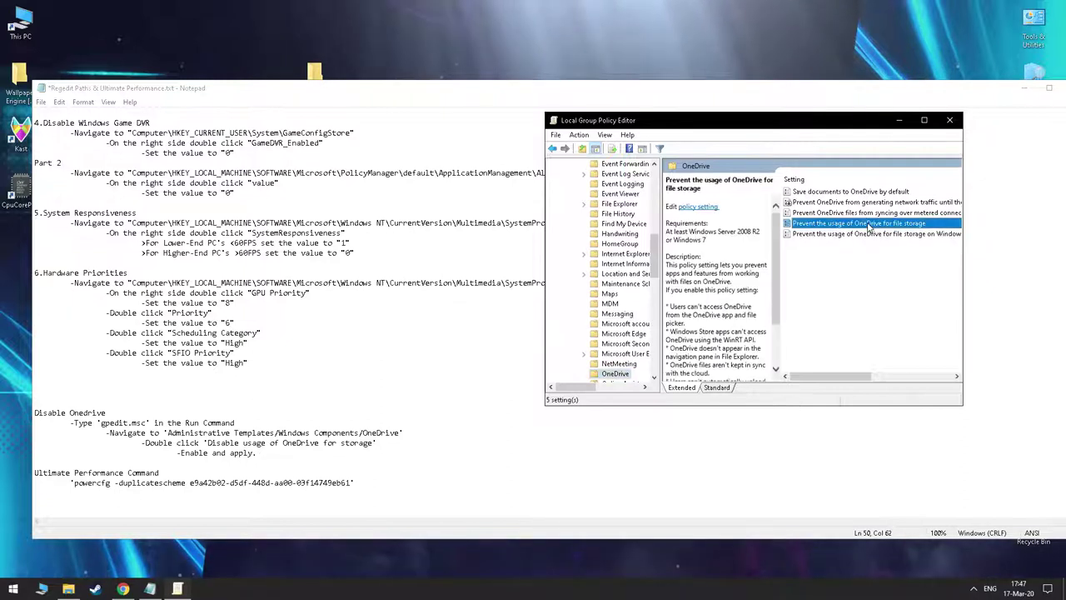
double_click(870, 223)
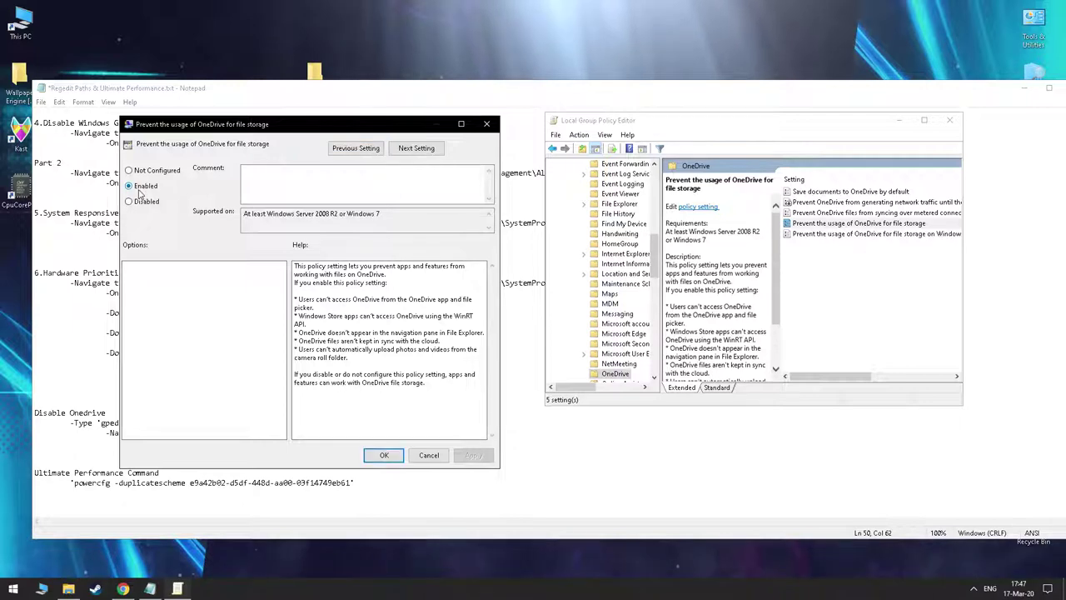
click(384, 454)
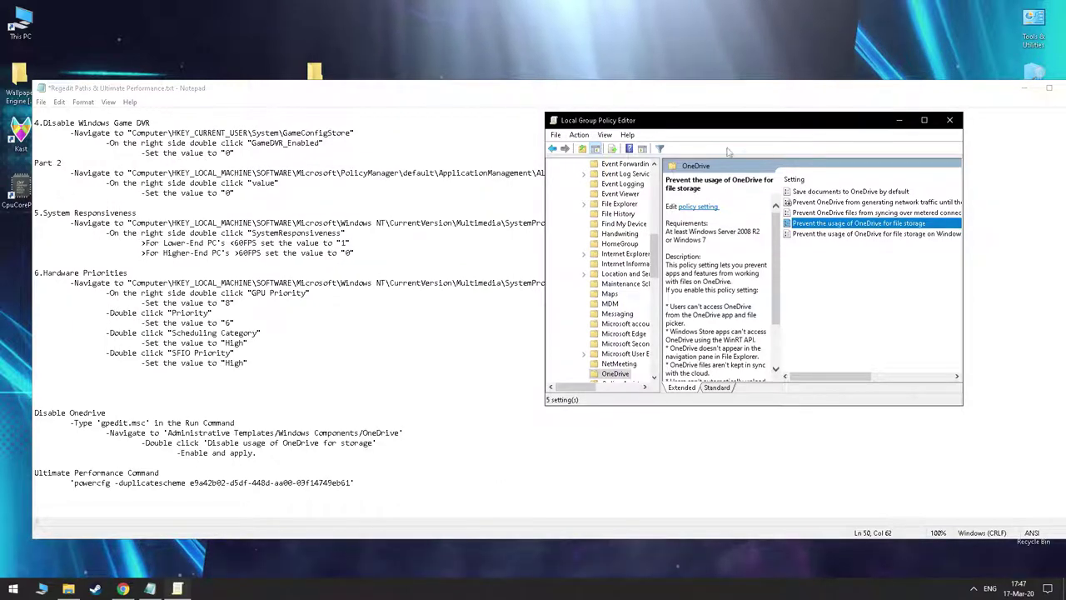
click(952, 120)
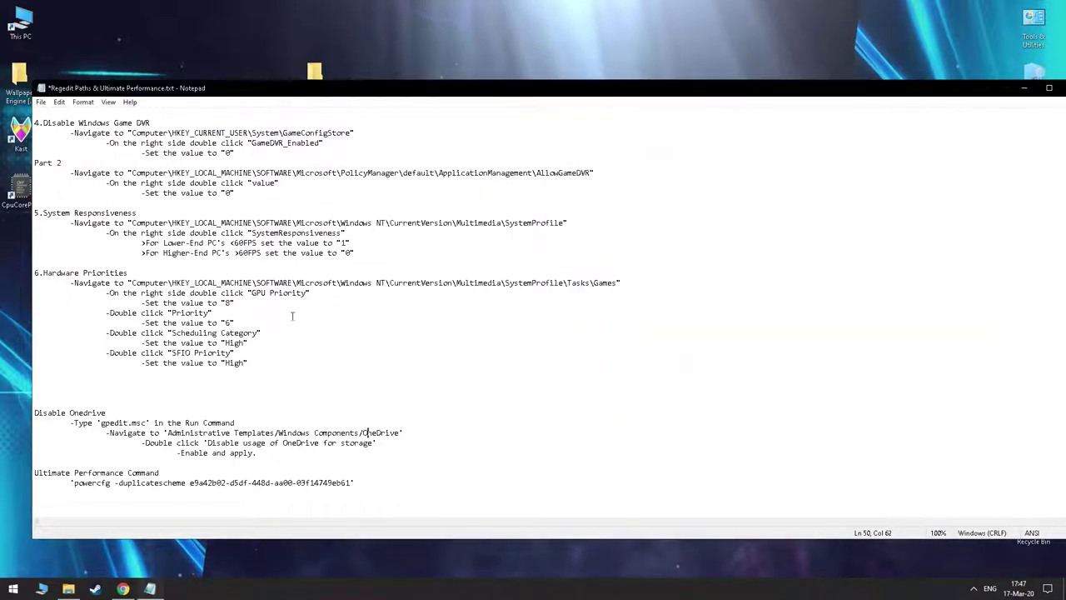
click(70, 590)
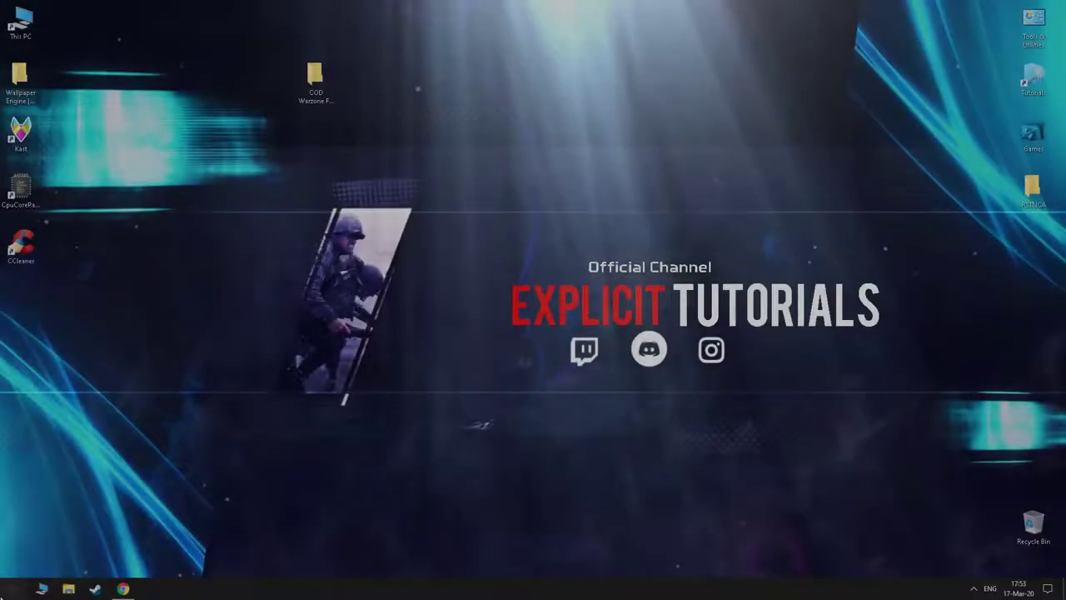
Search Windows for the power plan settings and go to the Power Options page listing the available plans.
key(super)
text(power)
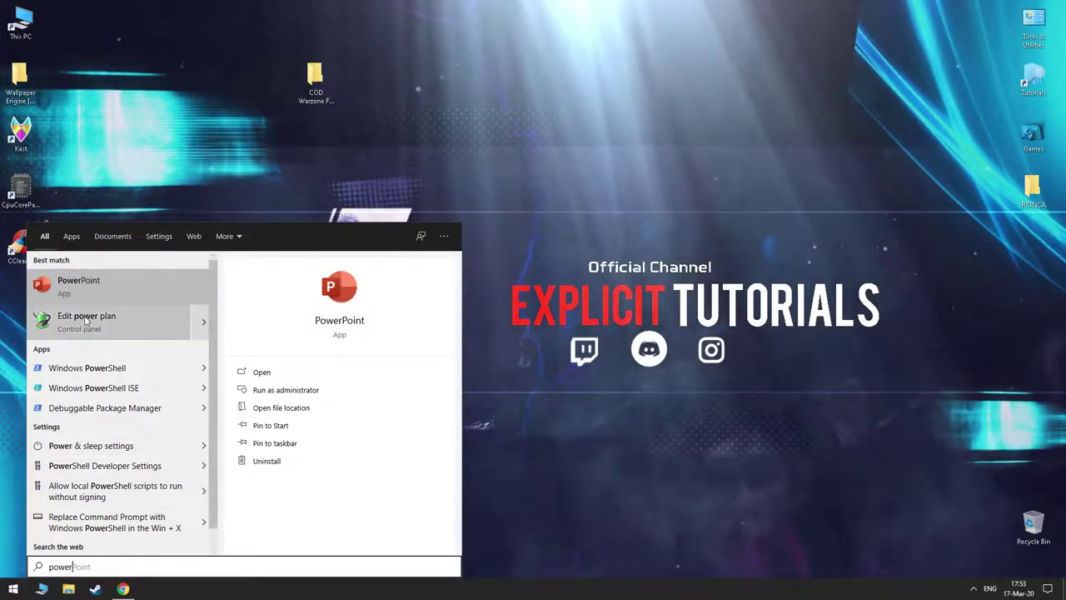
click(86, 319)
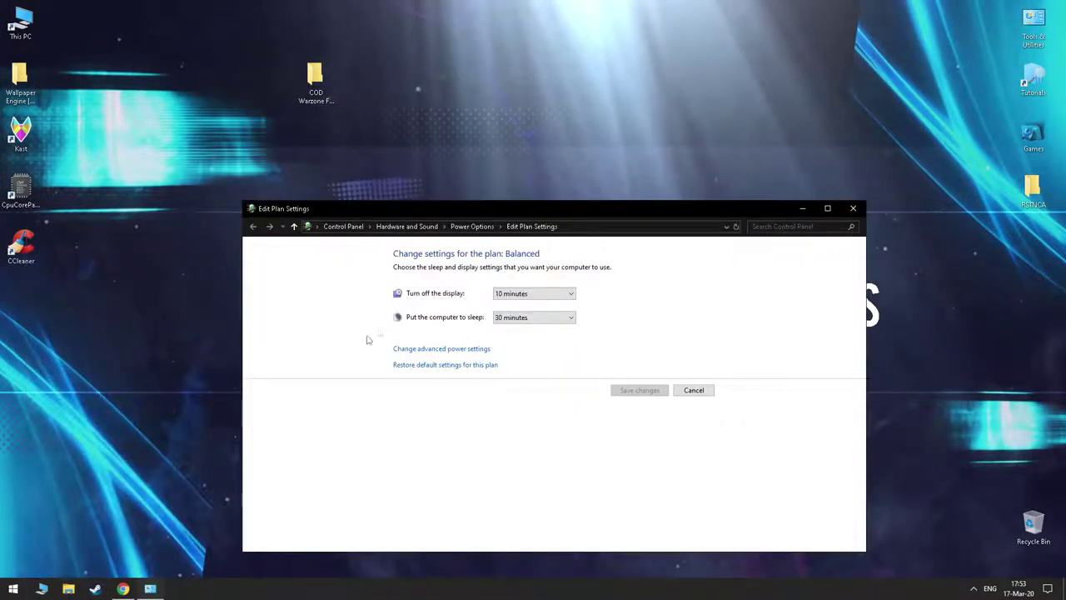
click(471, 226)
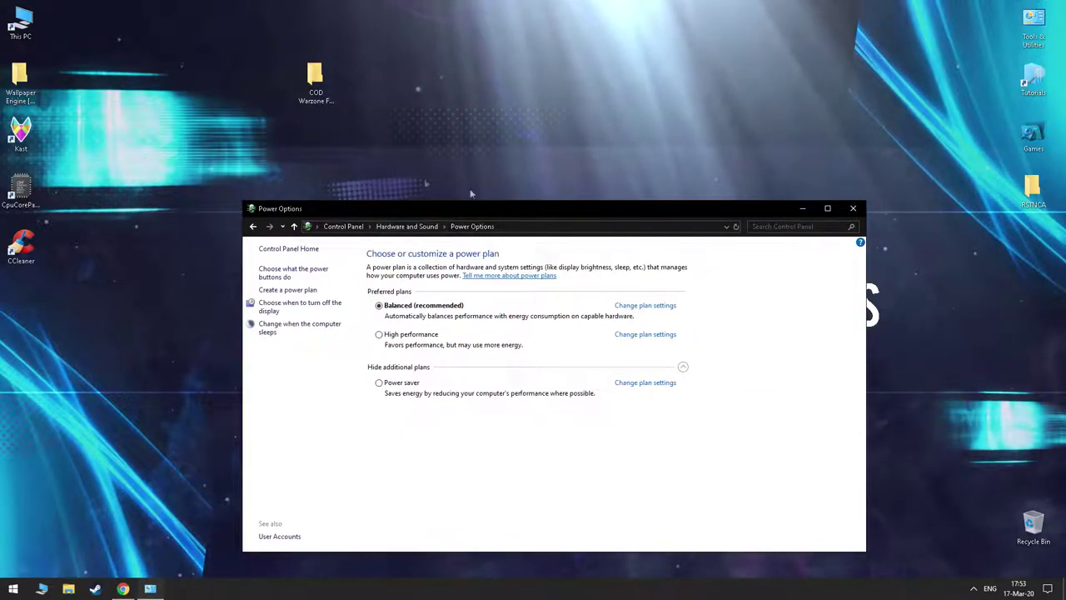
Minimise Power Options and open the Regedit Paths & Ultimate Performance text file from the boost pack folder at its Ultimate Performance Command.
click(803, 207)
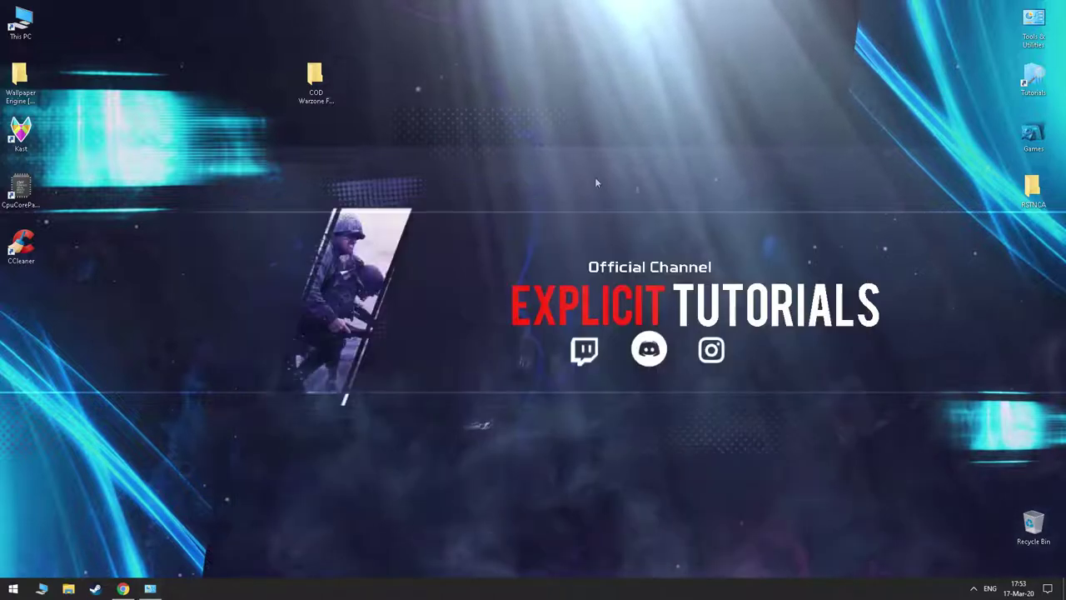
double_click(318, 96)
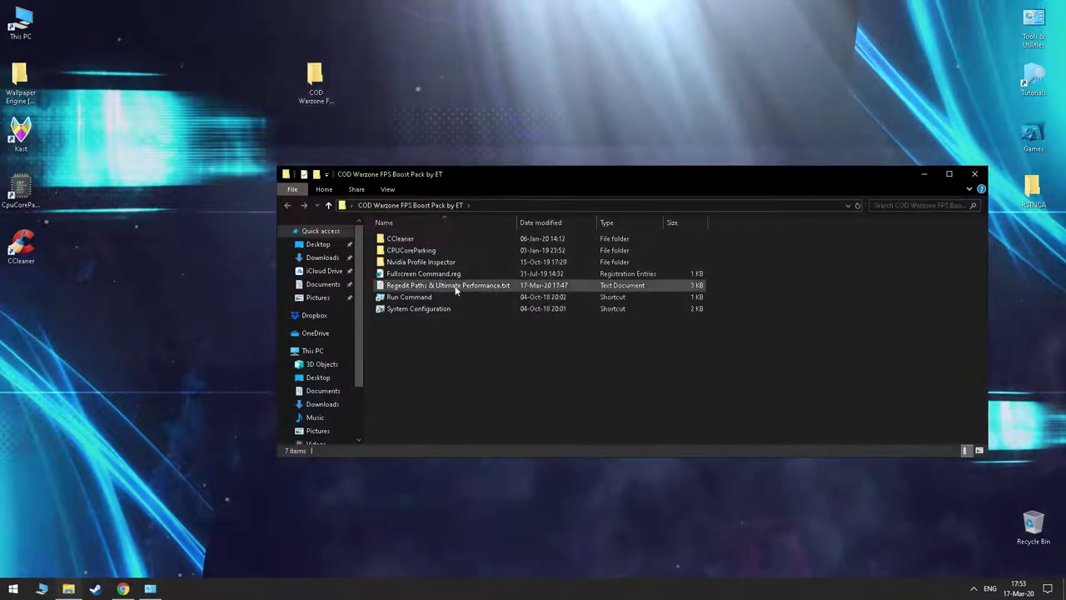
double_click(428, 286)
scroll(252, 332, down, 5)
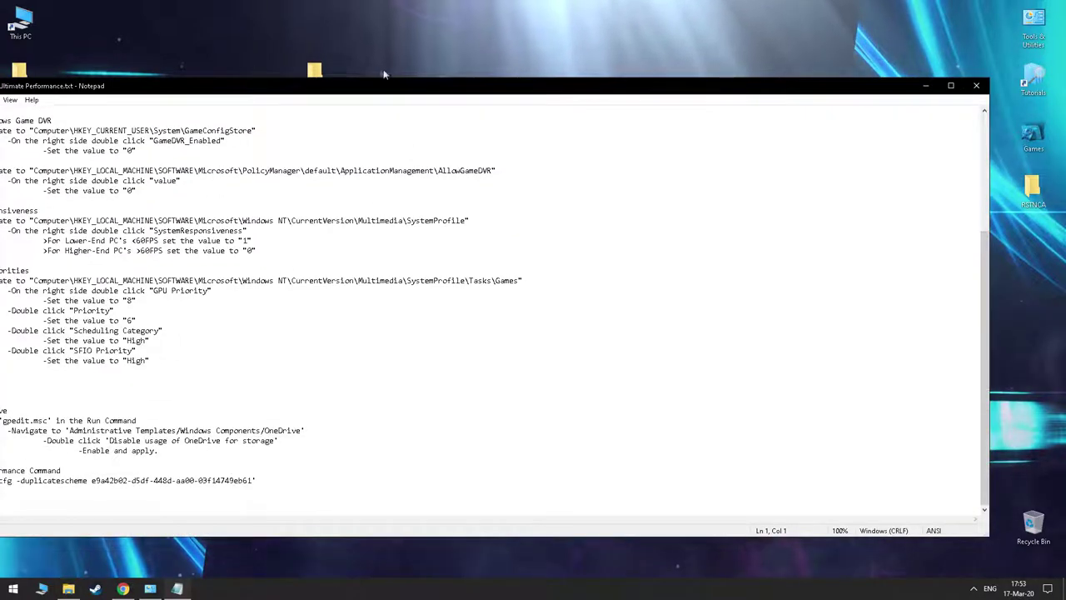
Copy the powercfg command listed under Ultimate Performance Command in the text file.
drag(389, 76, 535, 66)
drag(122, 480, 393, 482)
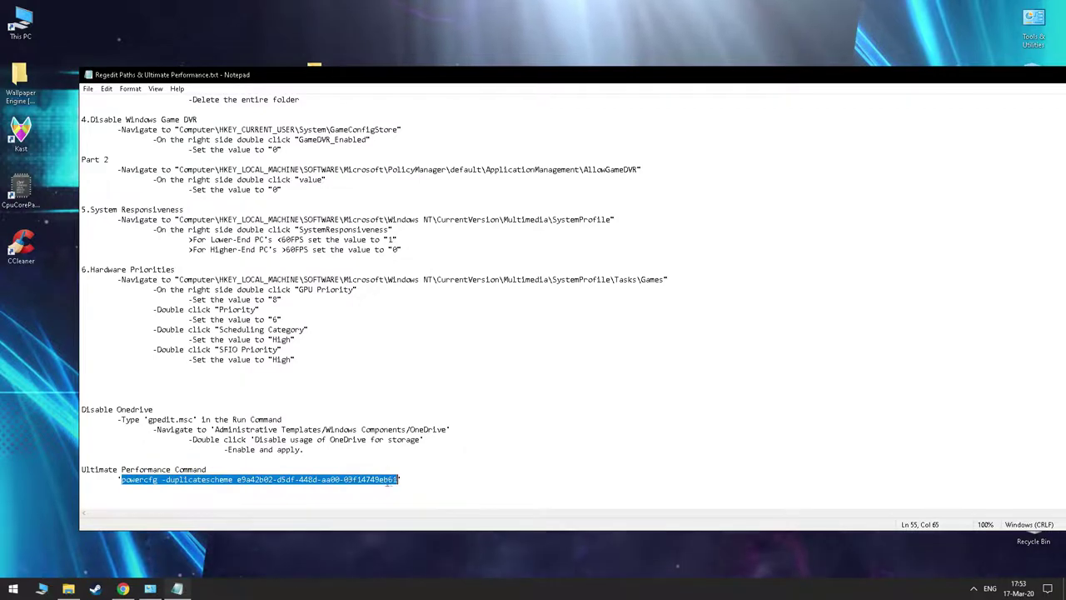
right_click(393, 481)
click(409, 409)
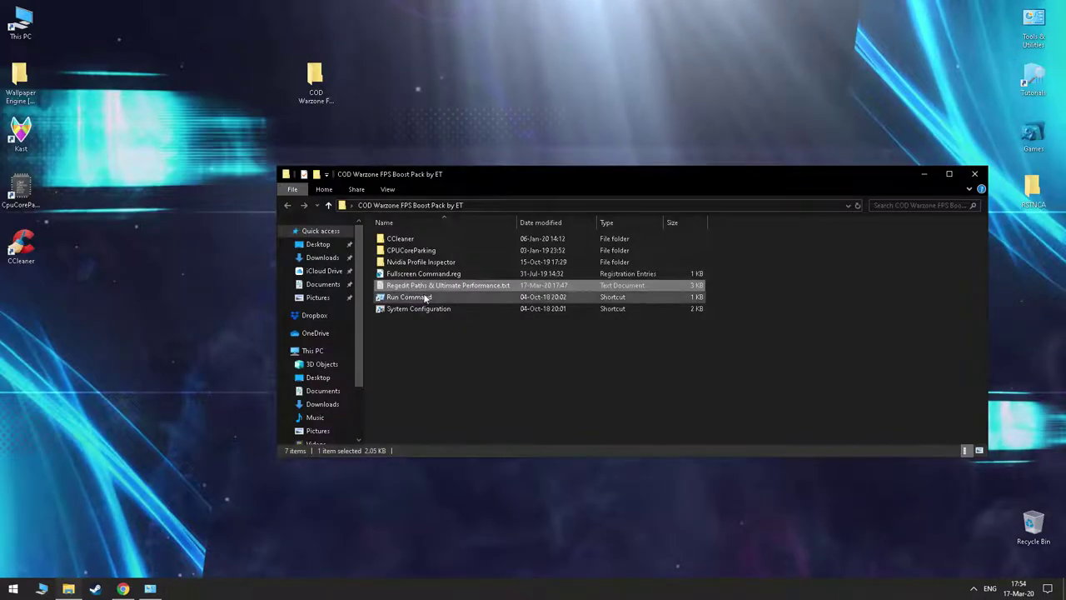
Start cmd through the pack's Run Command shortcut, run "powercfg -duplicatescheme e9a42b02-d5df-448d-aa00-03f14749eb61" and close the Command Prompt.
double_click(425, 297)
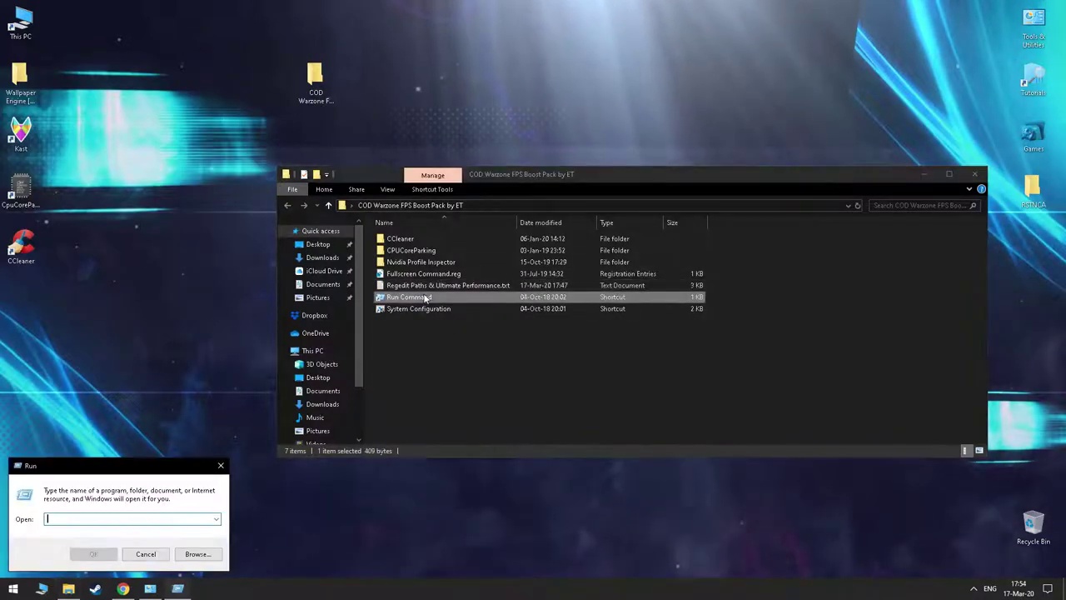
text(cmd)
key(Return)
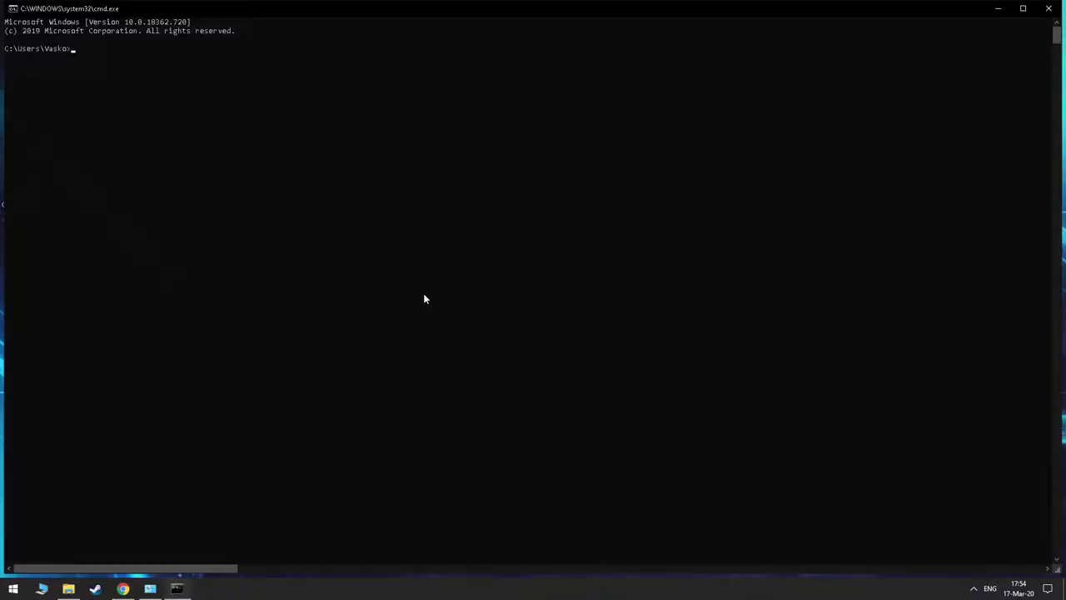
key(Return)
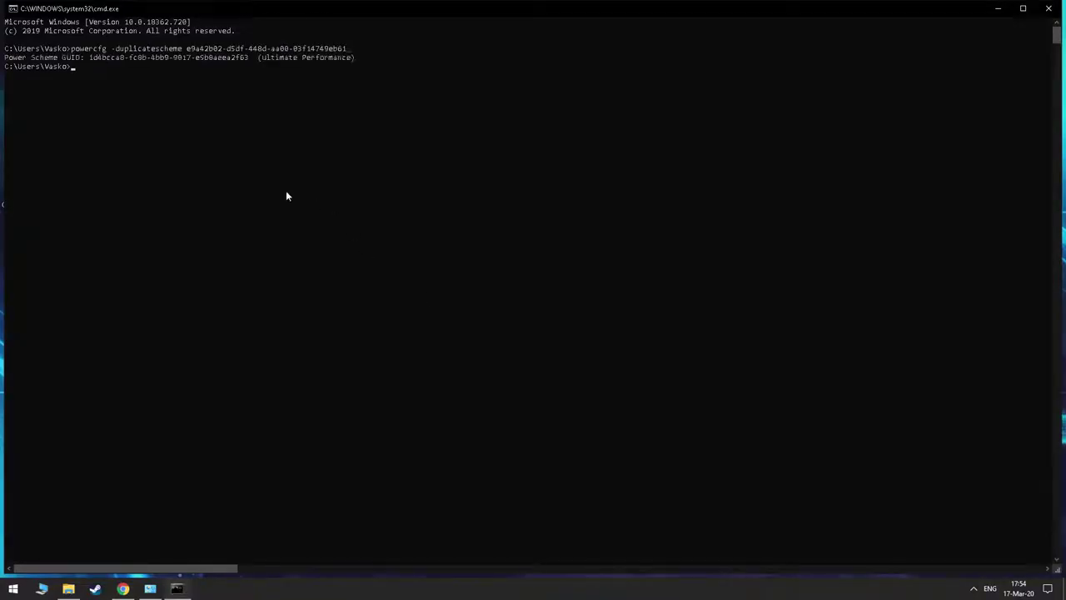
drag(16, 60, 373, 58)
right_click(373, 58)
click(1048, 8)
Minimise the boost pack folder and reload the Power Options plan list by going through Hardware and Sound.
click(924, 174)
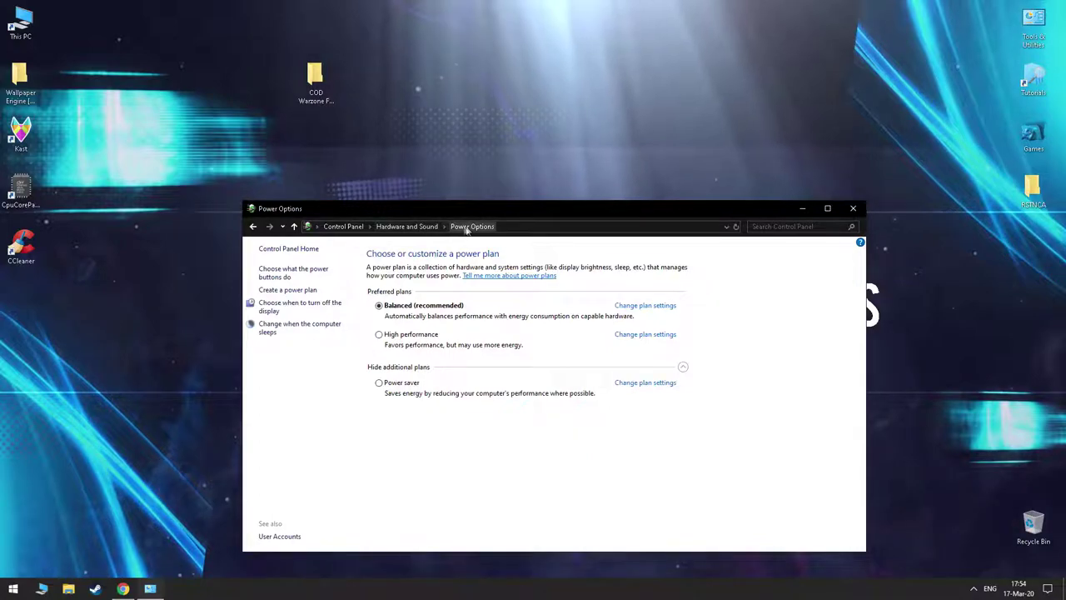
click(406, 227)
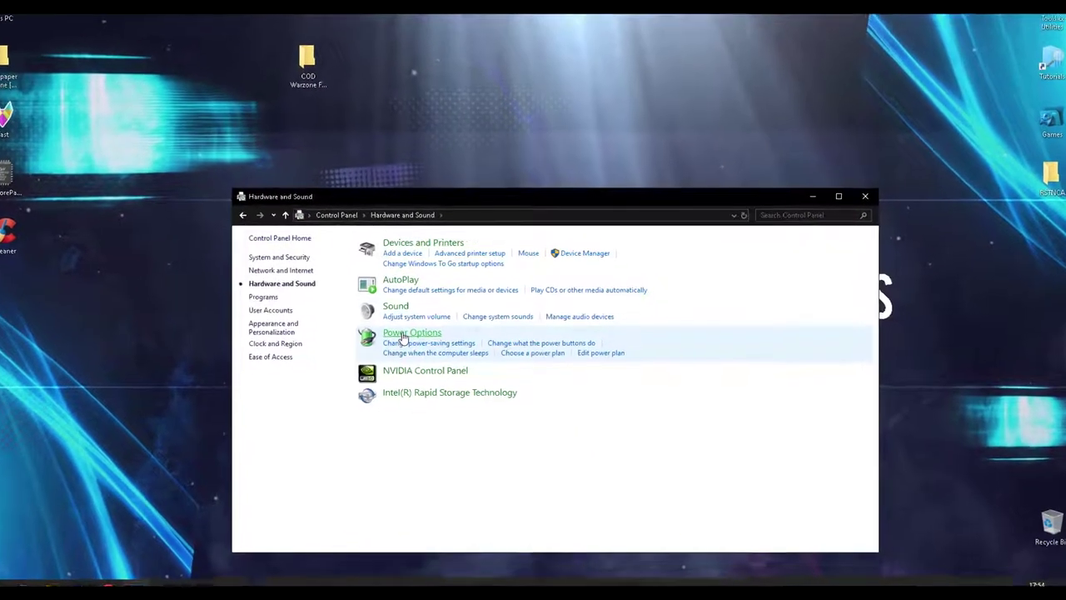
click(403, 333)
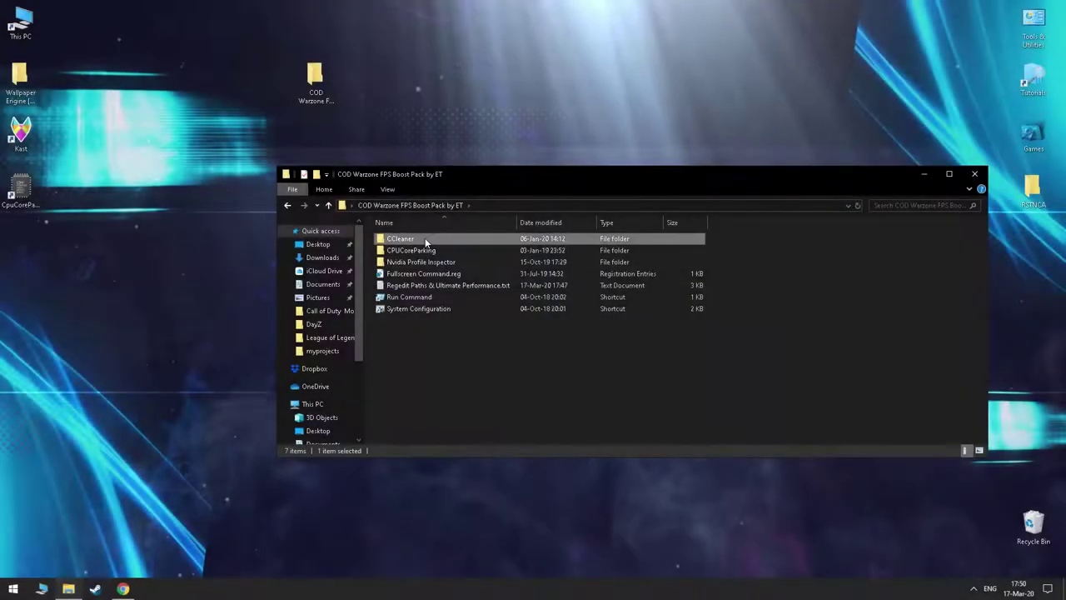
Install CCleaner with ccsetup563.exe from the boost pack's CCleaner folder, launch it and dismiss the Health Check offer.
double_click(425, 237)
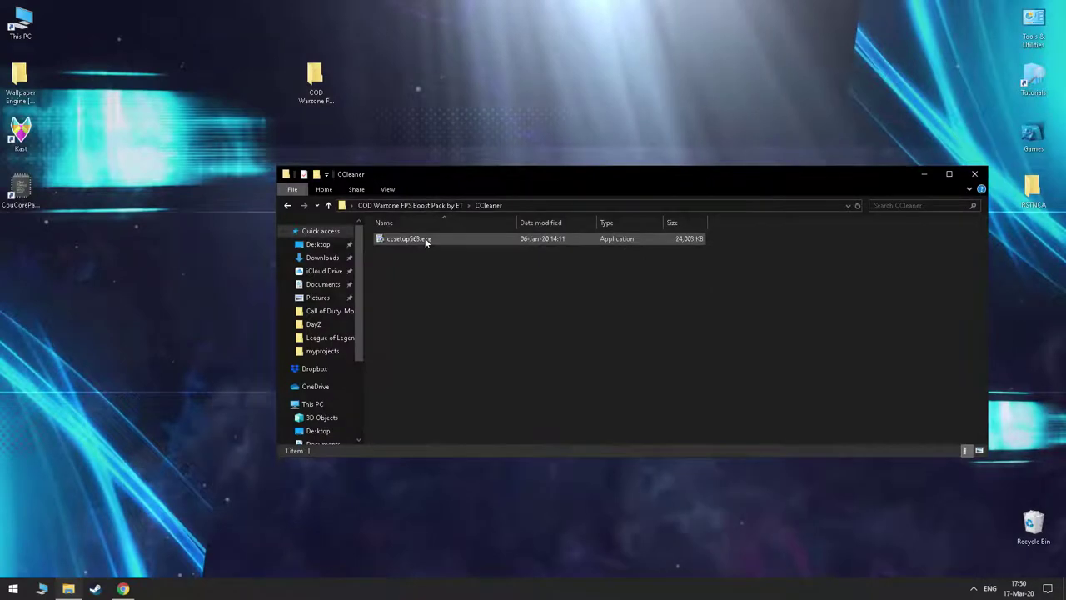
double_click(424, 238)
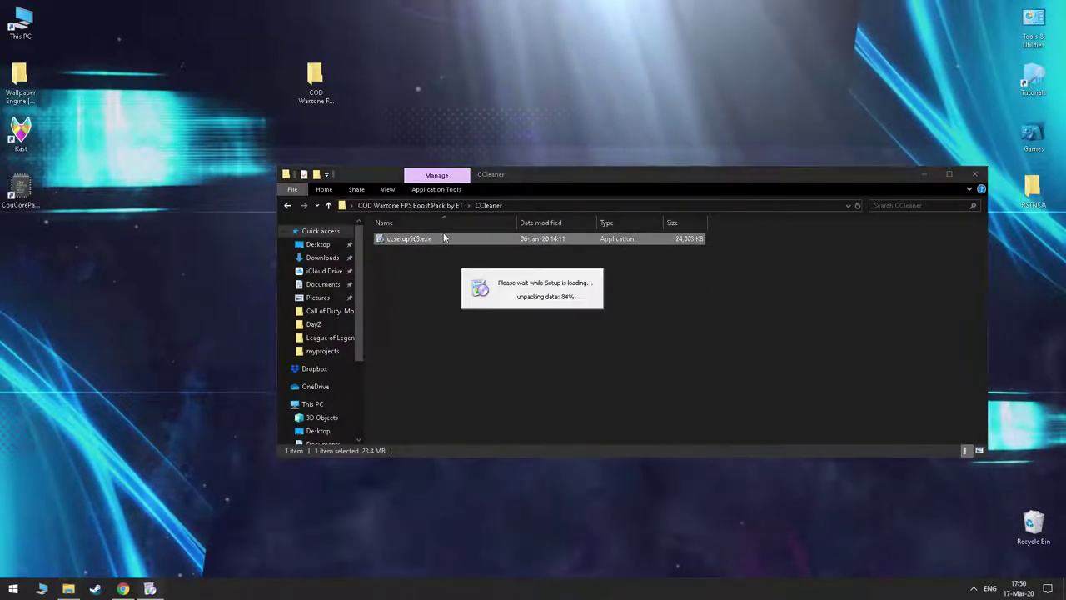
click(557, 295)
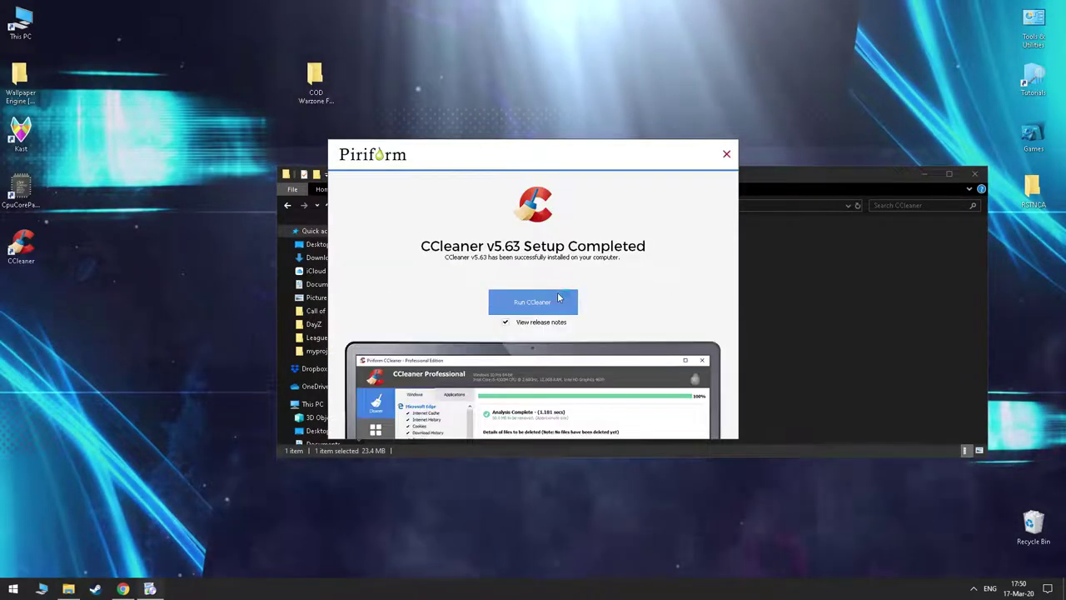
click(556, 300)
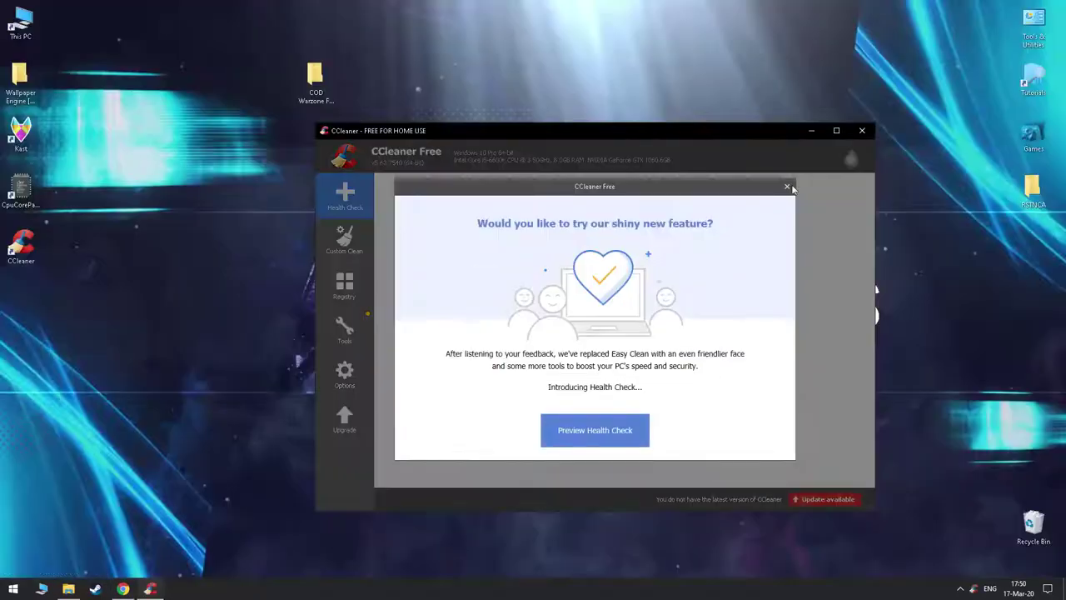
key(Escape)
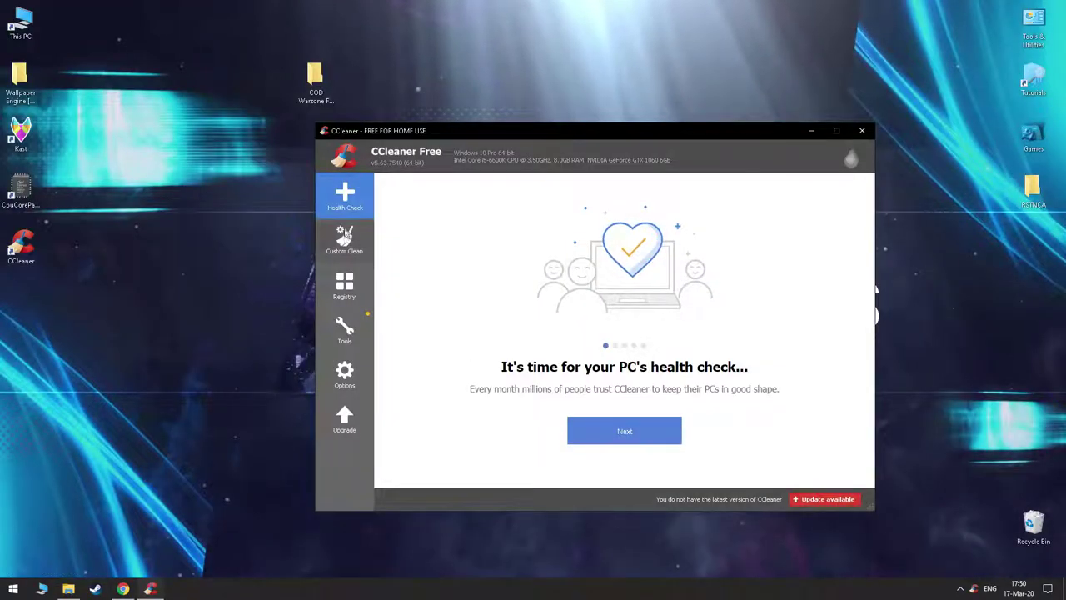
Analyze the system with CCleaner's Custom Clean, declining to close Google Chrome.
click(346, 239)
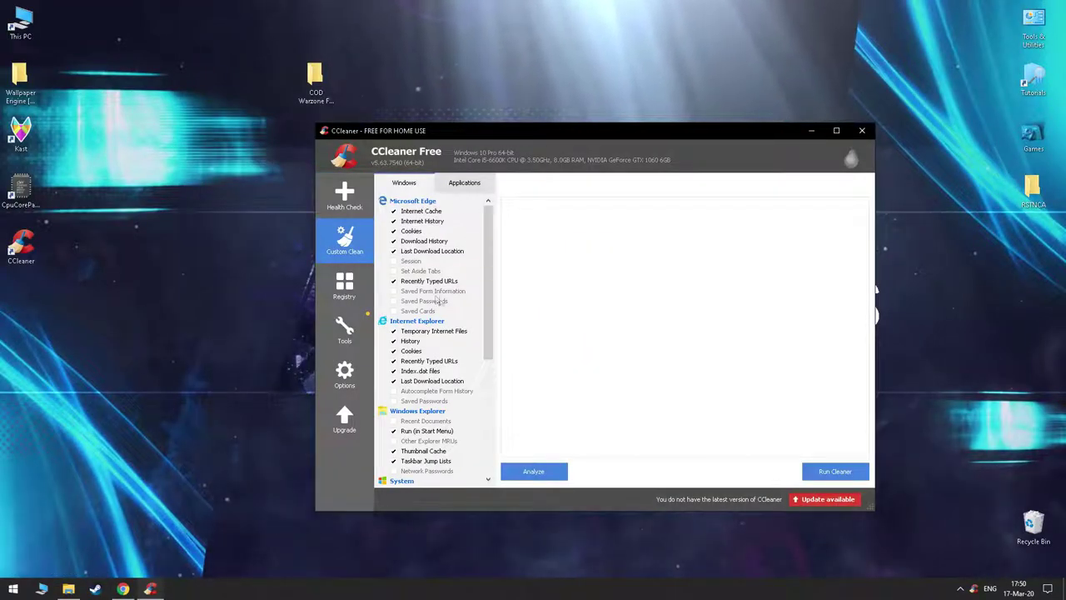
click(537, 474)
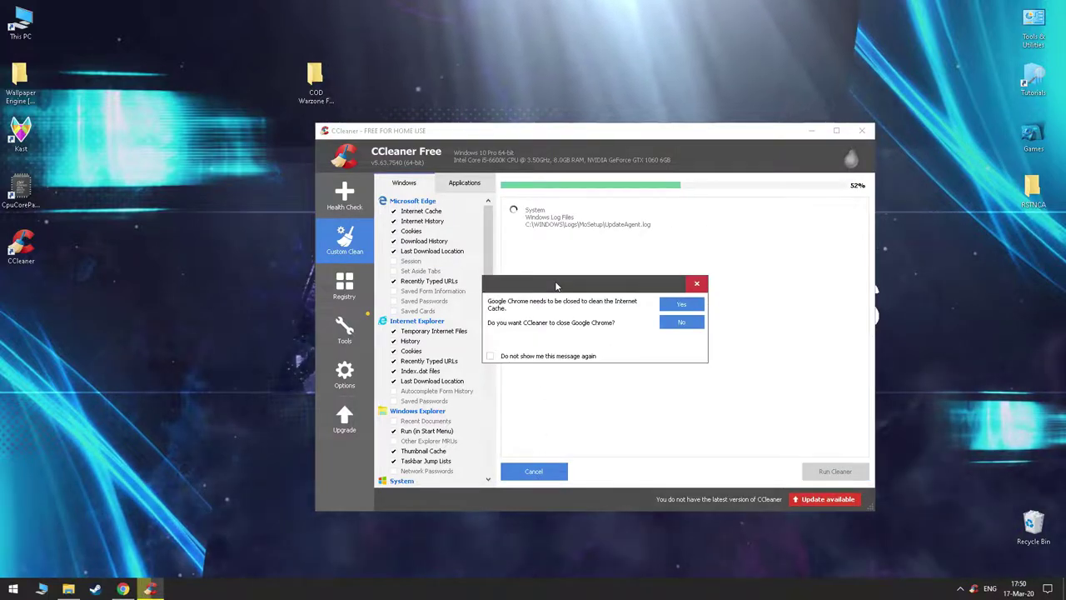
click(687, 325)
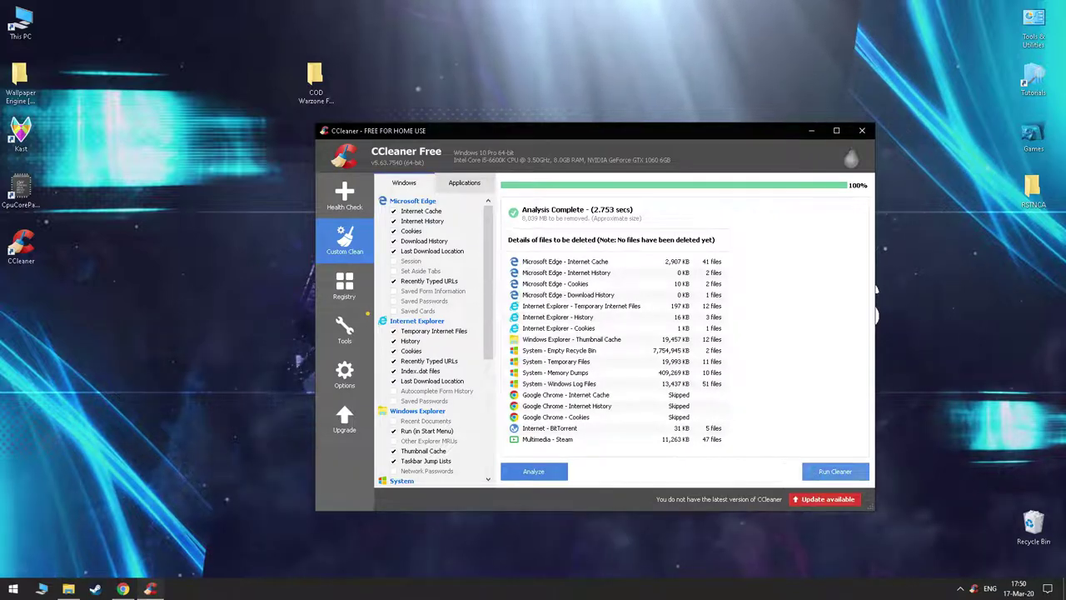
Run the cleaner on the analyzed files and confirm the deletion, leaving Google Chrome open.
click(836, 472)
click(677, 308)
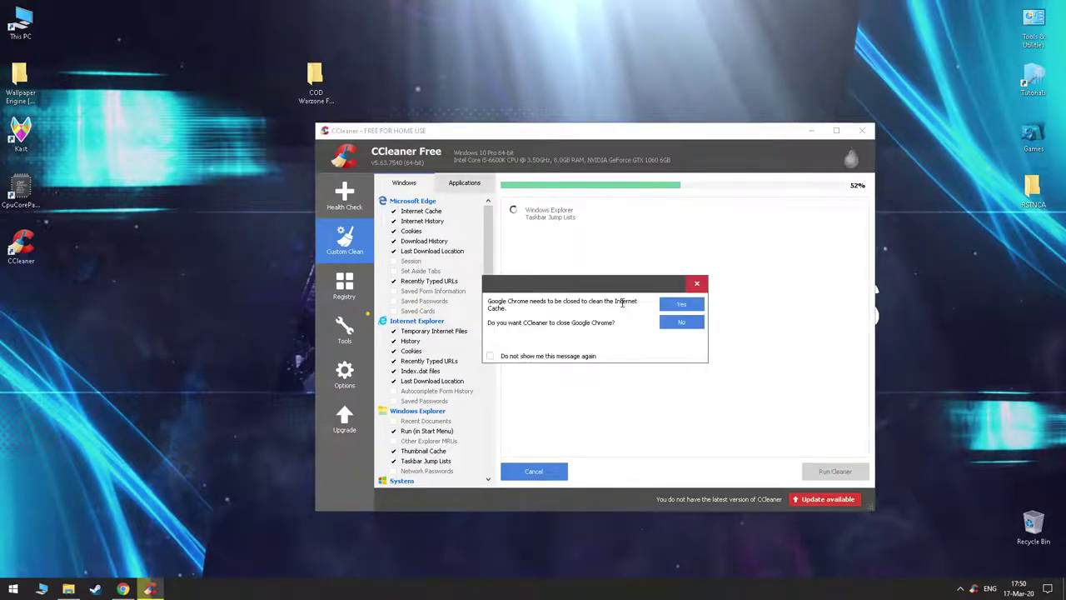
click(683, 323)
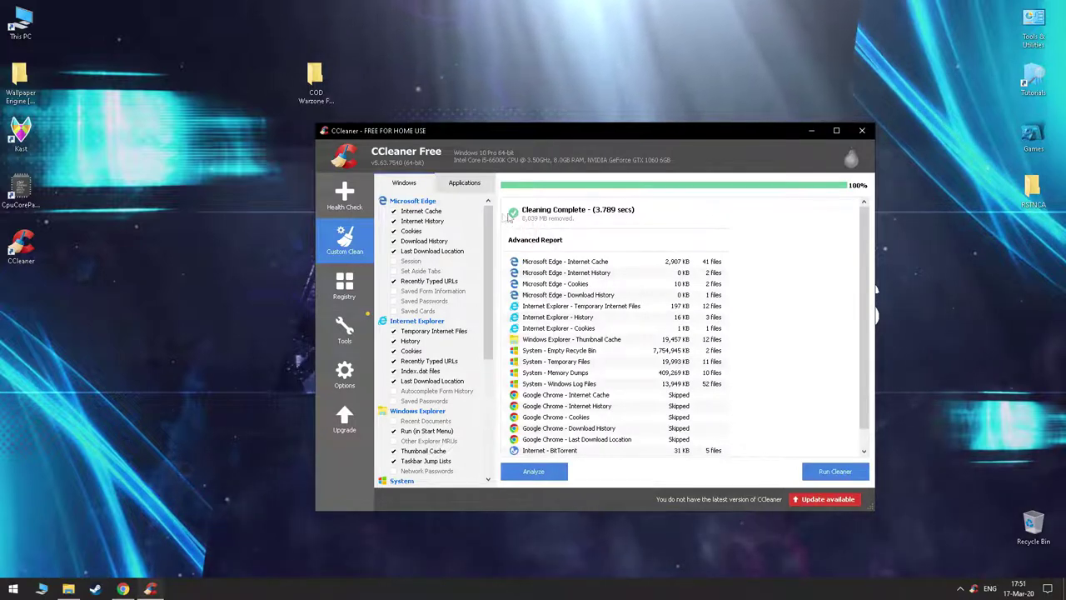
Scan the registry for issues in CCleaner and fix all selected issues without backing up the registry.
click(343, 283)
click(527, 472)
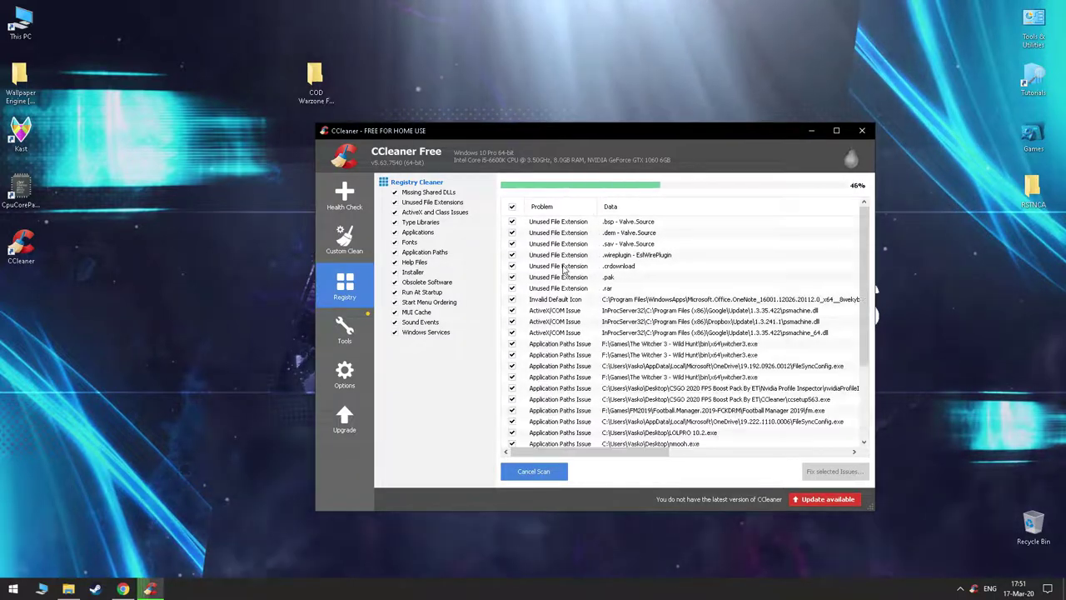
click(836, 472)
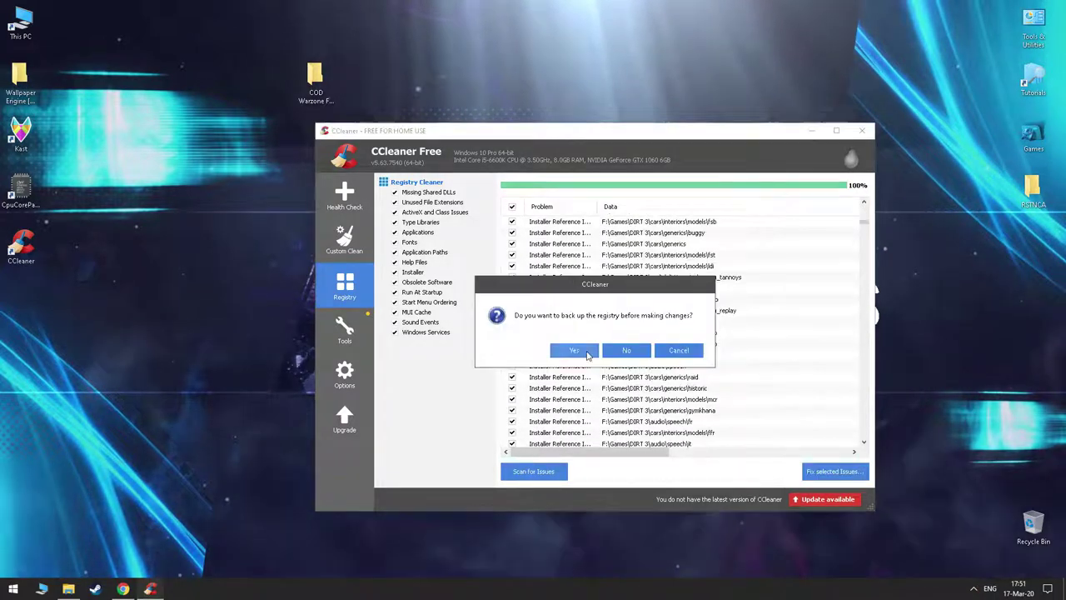
click(625, 350)
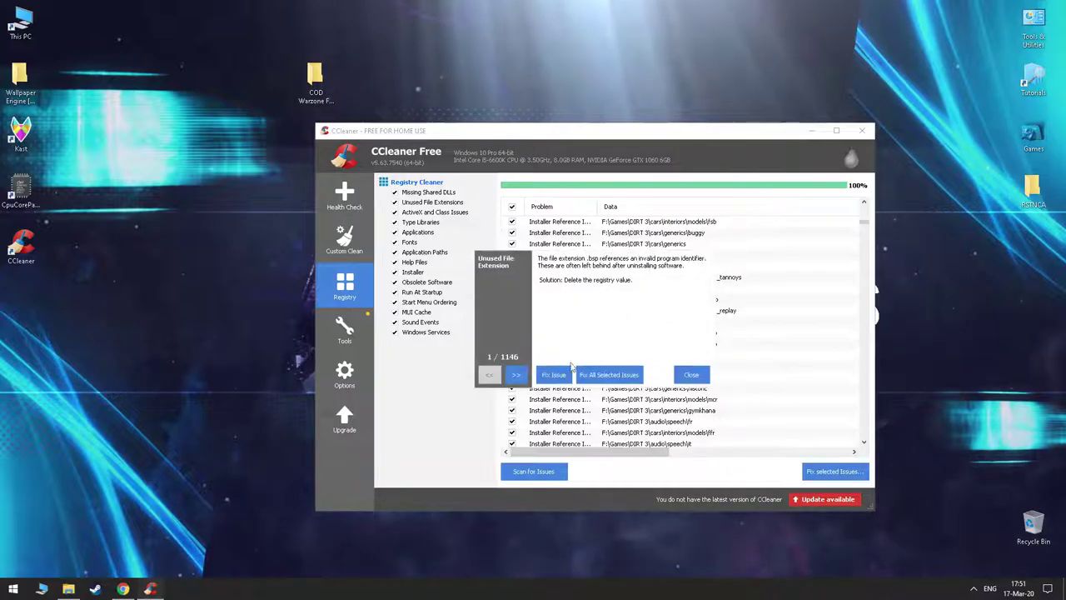
click(607, 375)
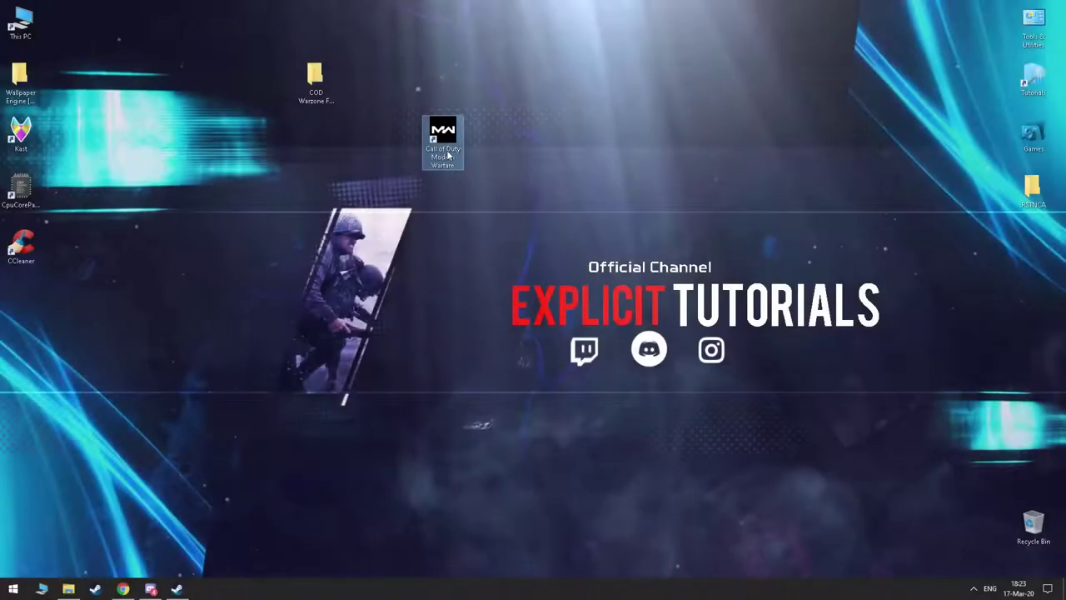
Go to the file location of the Call of Duty Modern Warfare desktop shortcut and open the properties of ModernWarfare.exe.
right_click(447, 153)
click(470, 172)
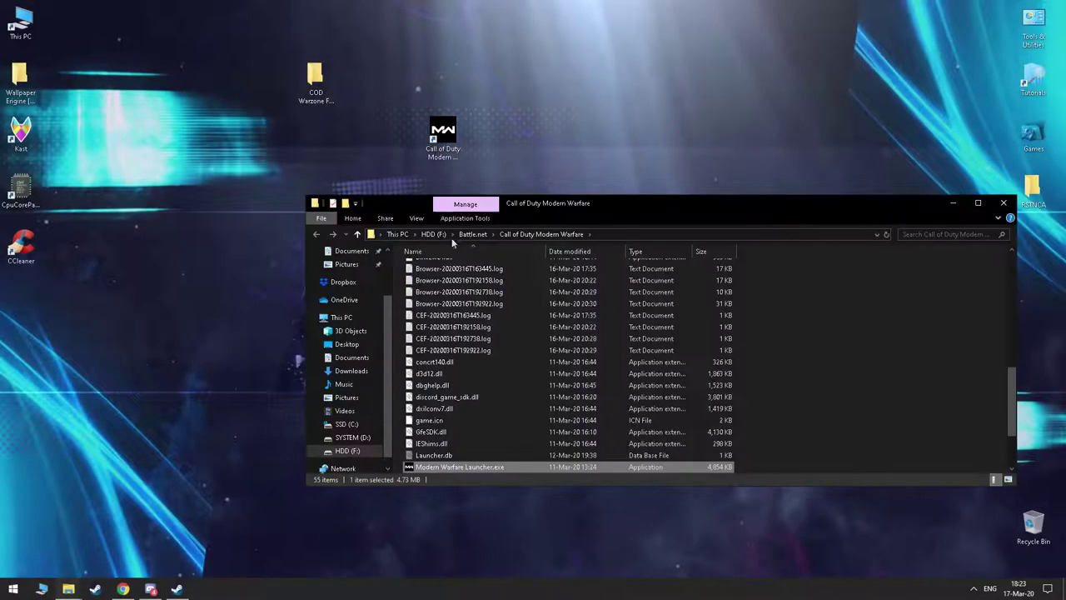
scroll(467, 413, down, 1)
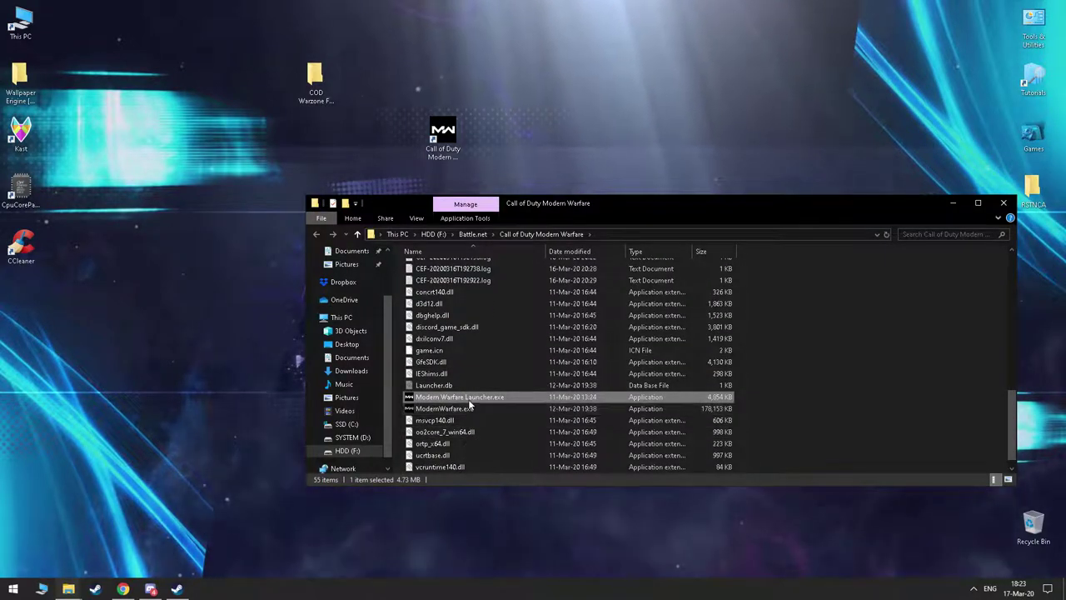
right_click(462, 411)
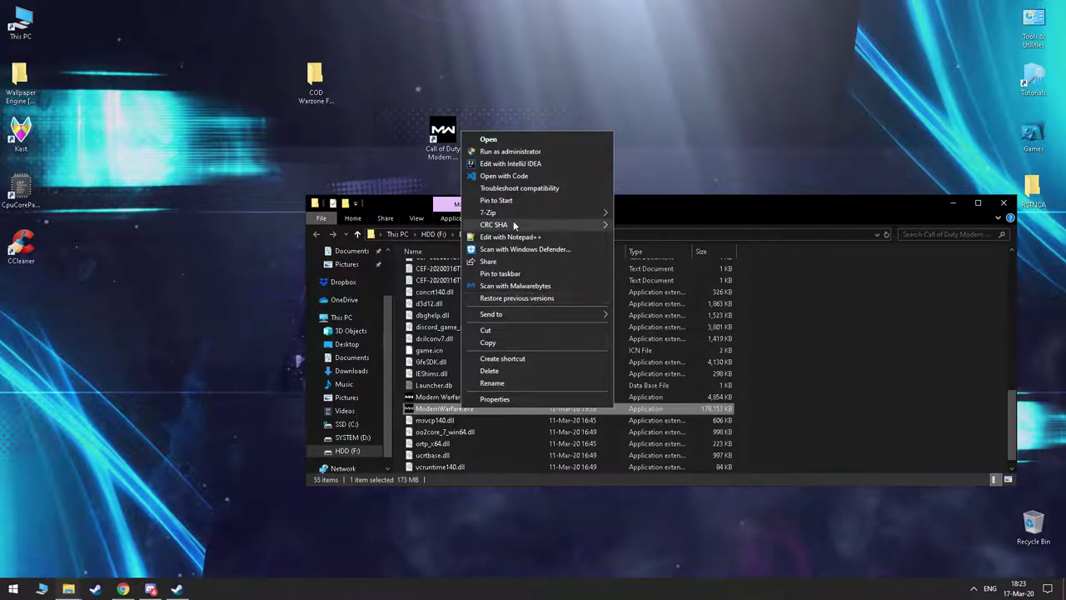
click(518, 400)
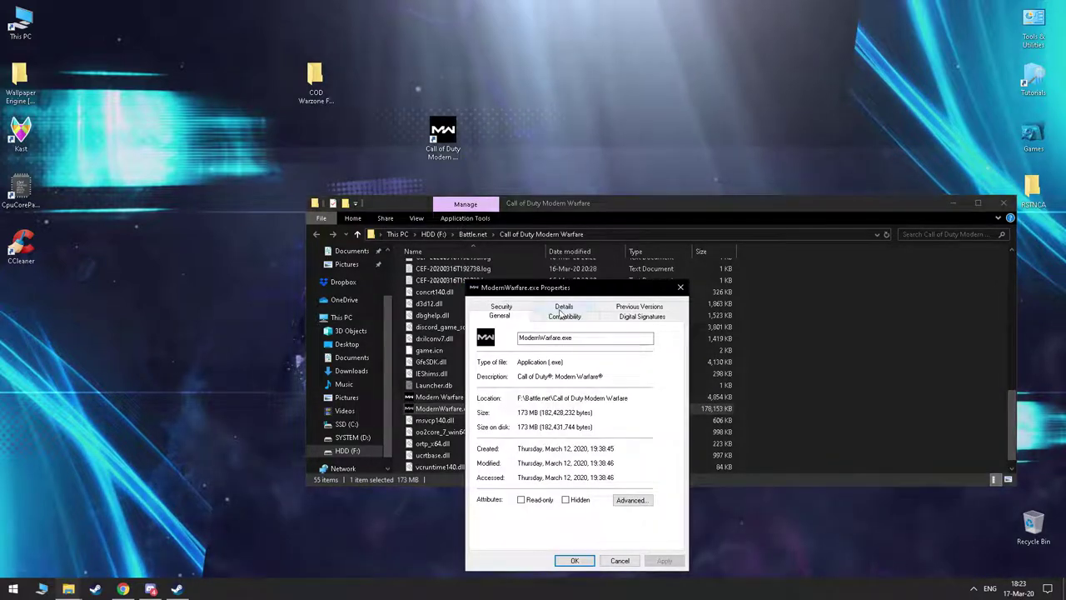
Disable fullscreen optimizations for ModernWarfare.exe, override high DPI scaling behavior with scaling performed by Application, and confirm the properties.
click(564, 315)
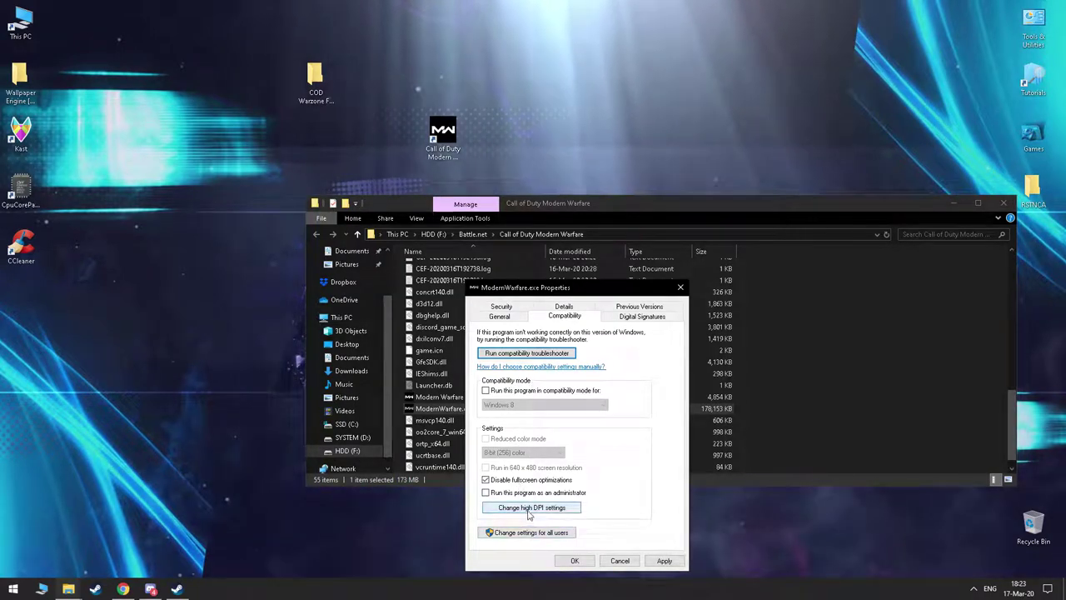
click(530, 507)
click(519, 502)
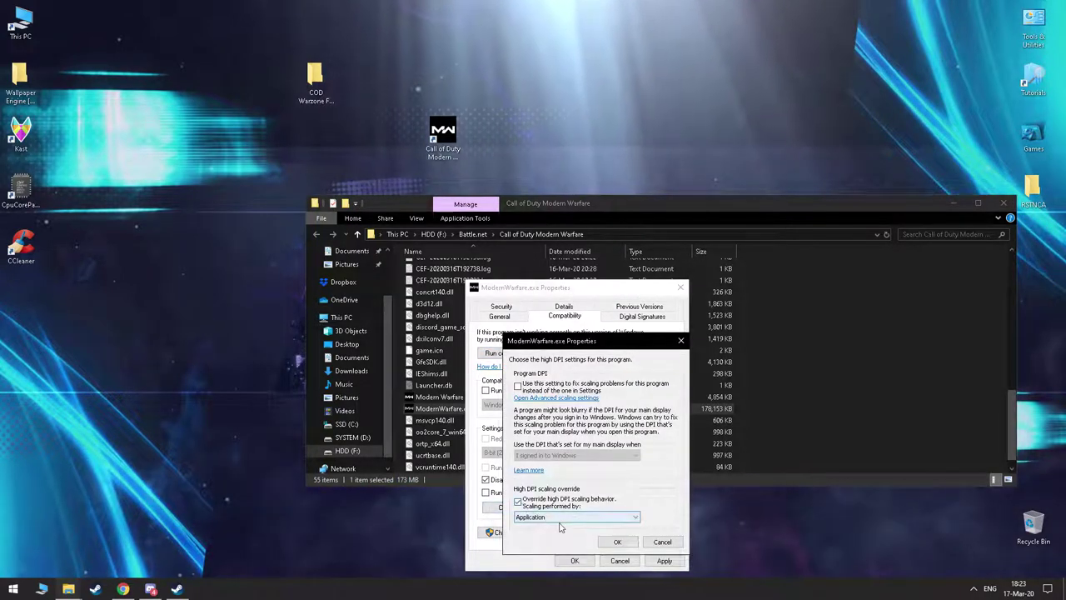
click(551, 517)
click(556, 527)
click(617, 541)
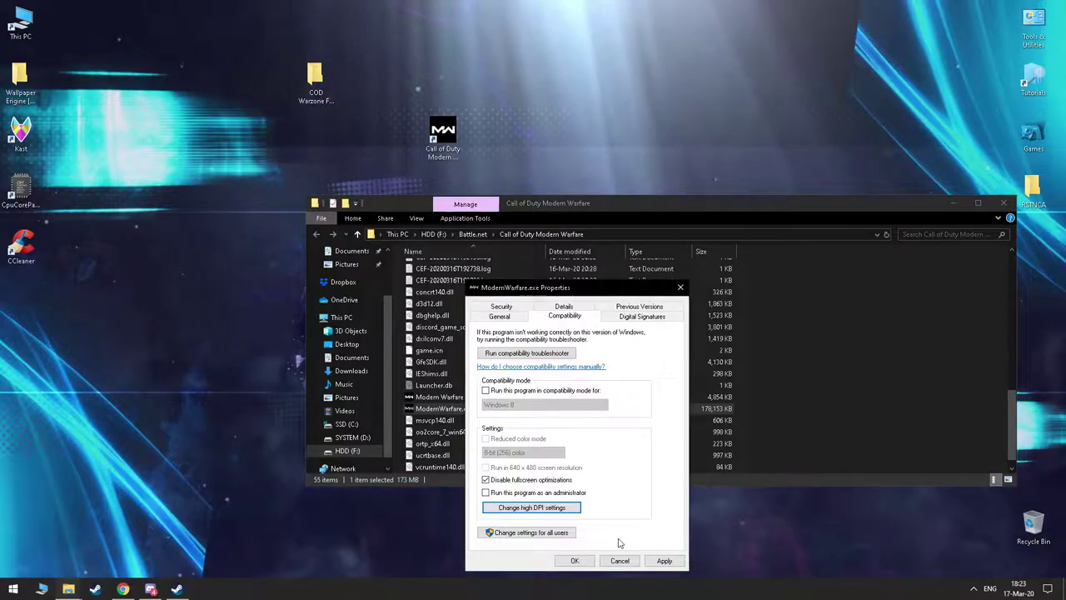
click(575, 560)
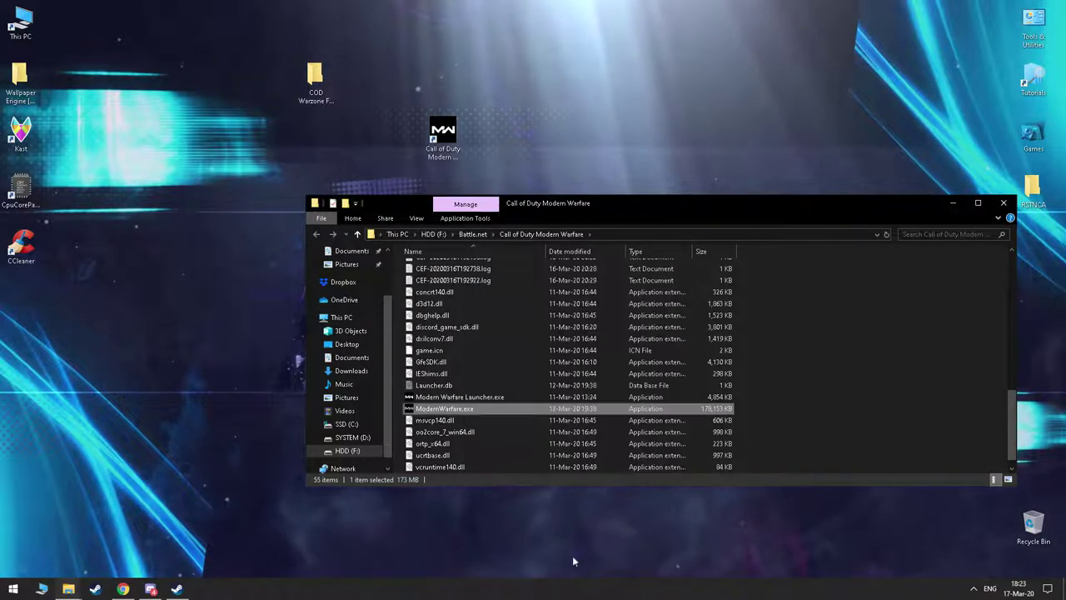
Look through the files in the Call of Duty Modern Warfare folder and close its window.
scroll(539, 436, up, 1)
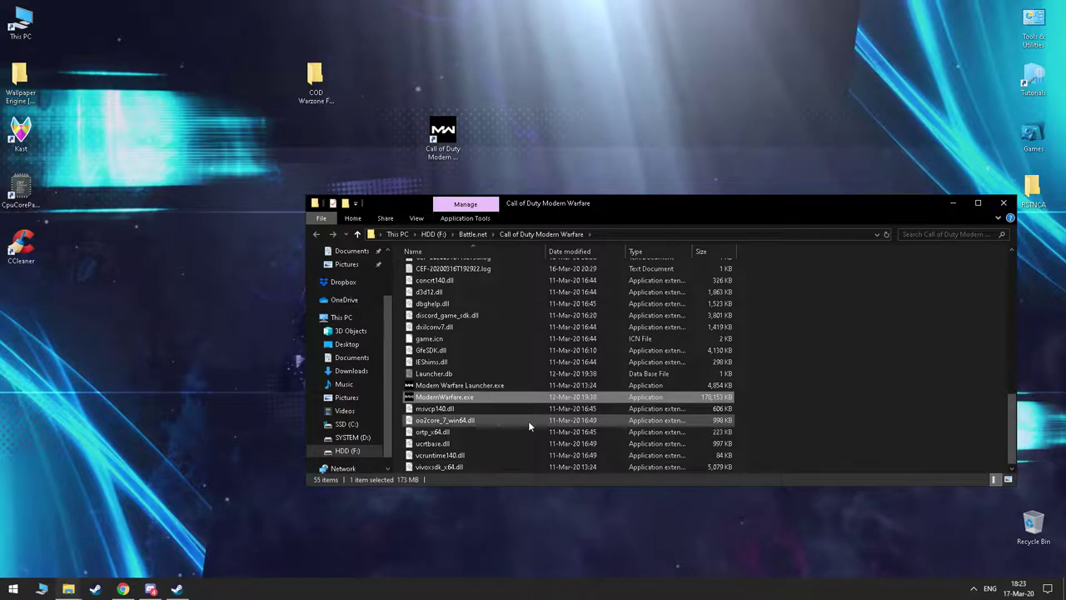
scroll(538, 437, up, 12)
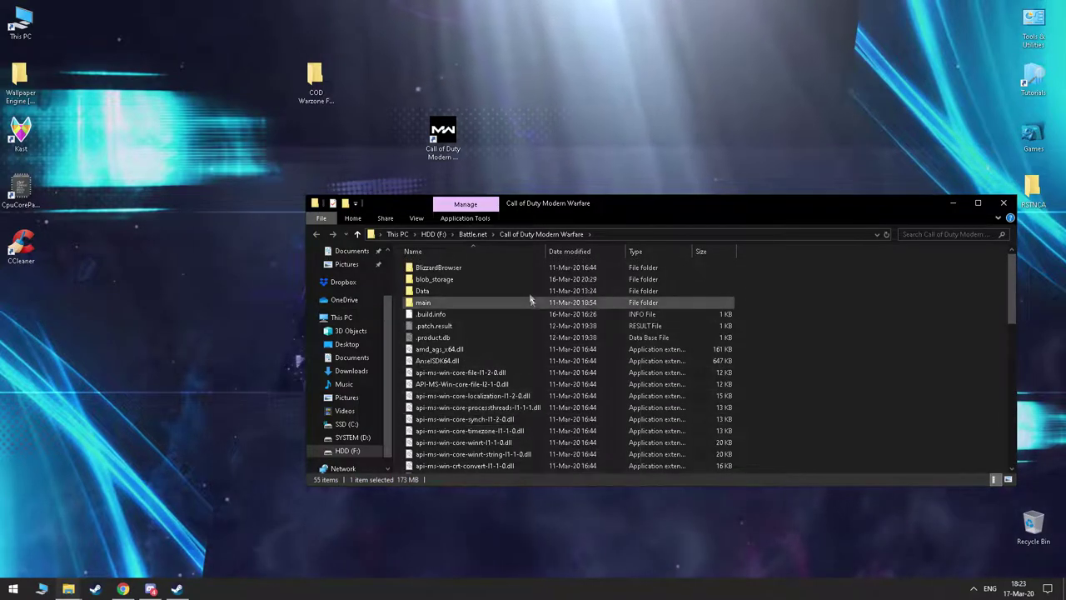
scroll(533, 283, down, 12)
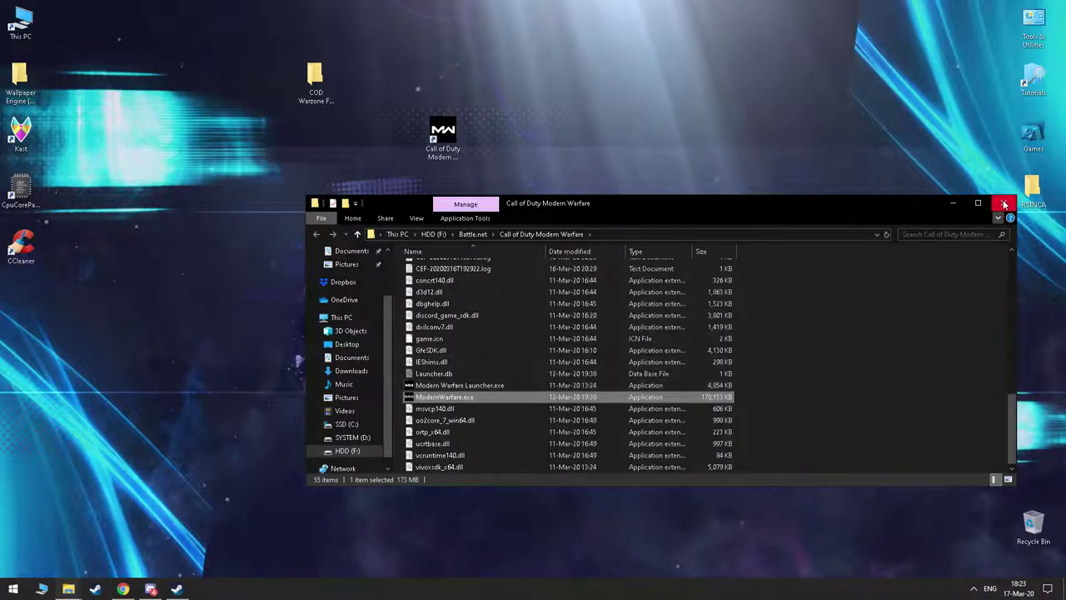
click(1002, 202)
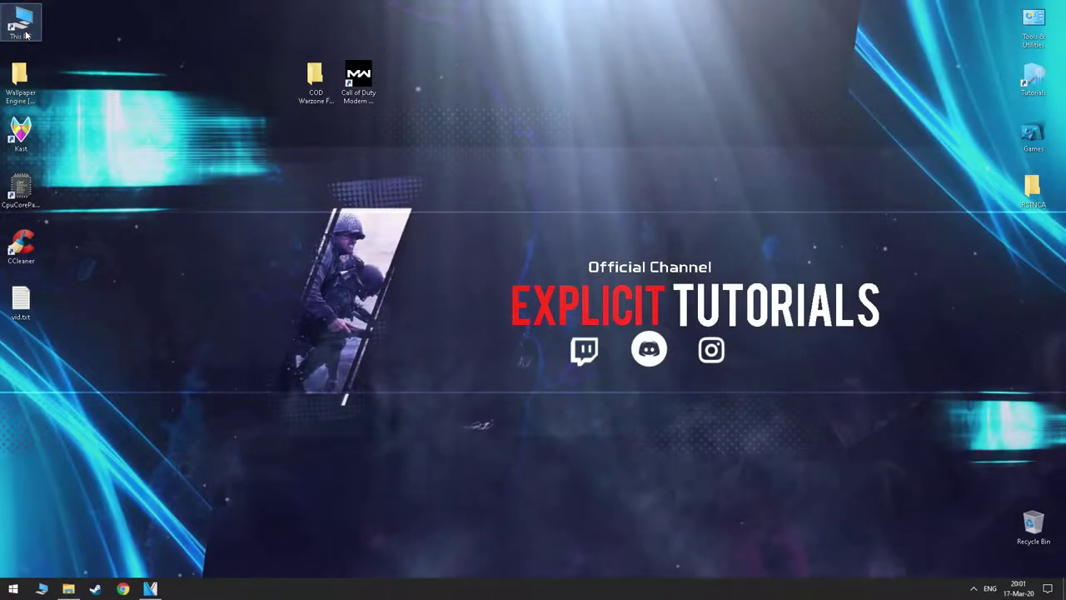
Open the Performance Options from the advanced system settings in the properties of This PC.
double_click(25, 35)
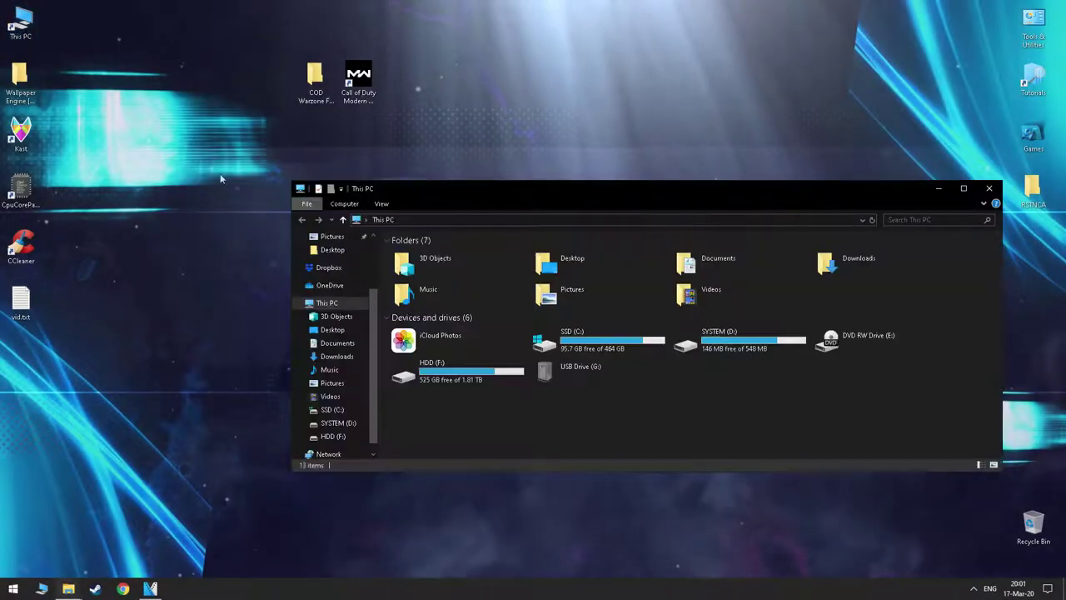
right_click(328, 302)
click(363, 448)
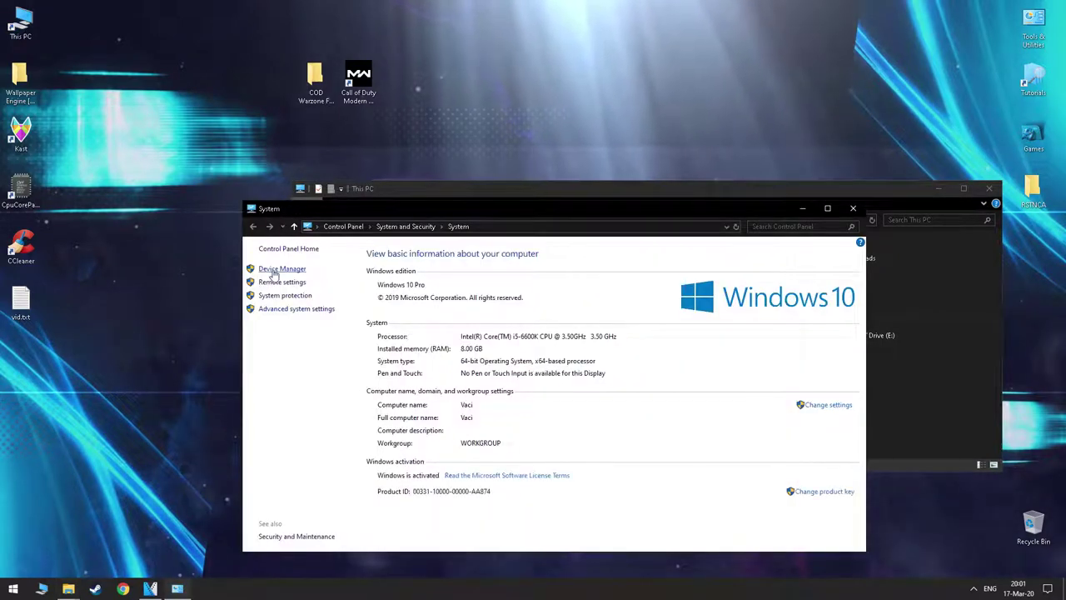
click(268, 309)
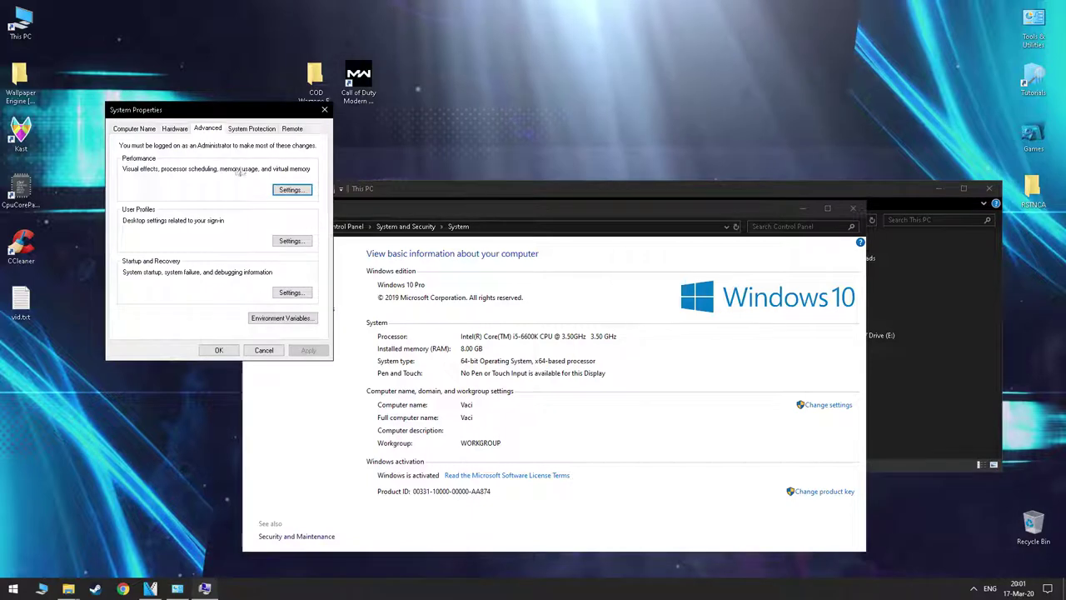
click(292, 189)
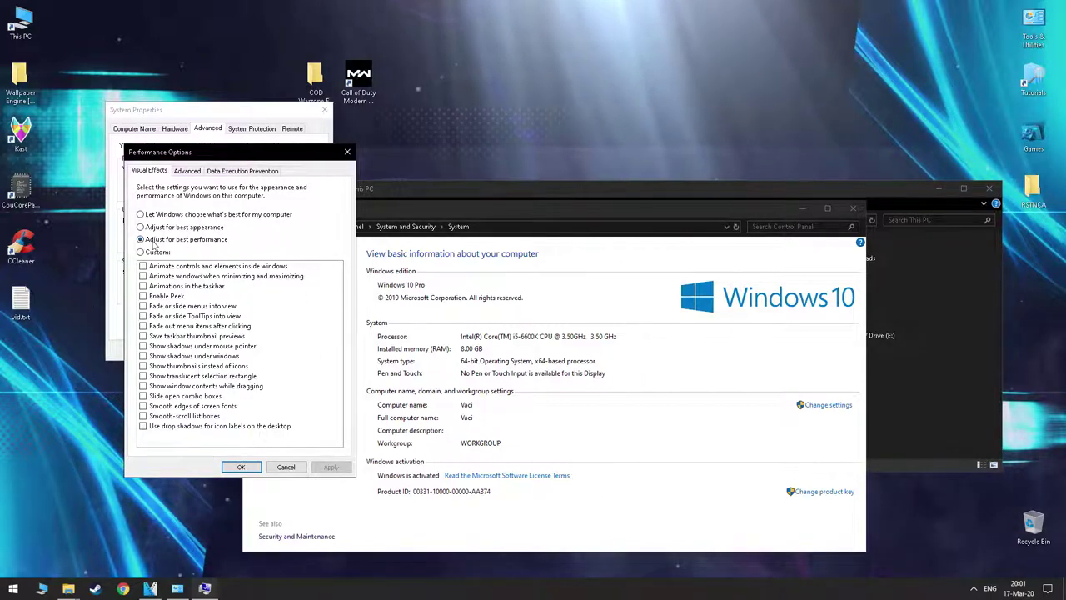
Check the processor scheduling choice and the virtual memory paging file settings of the C:, D: and F: drives.
click(188, 171)
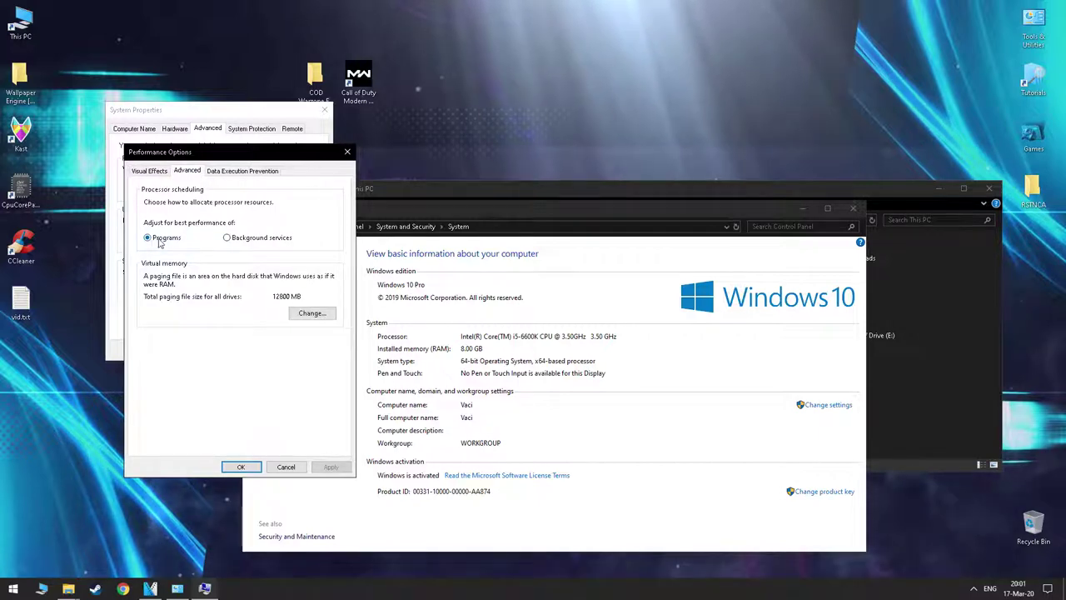
click(312, 313)
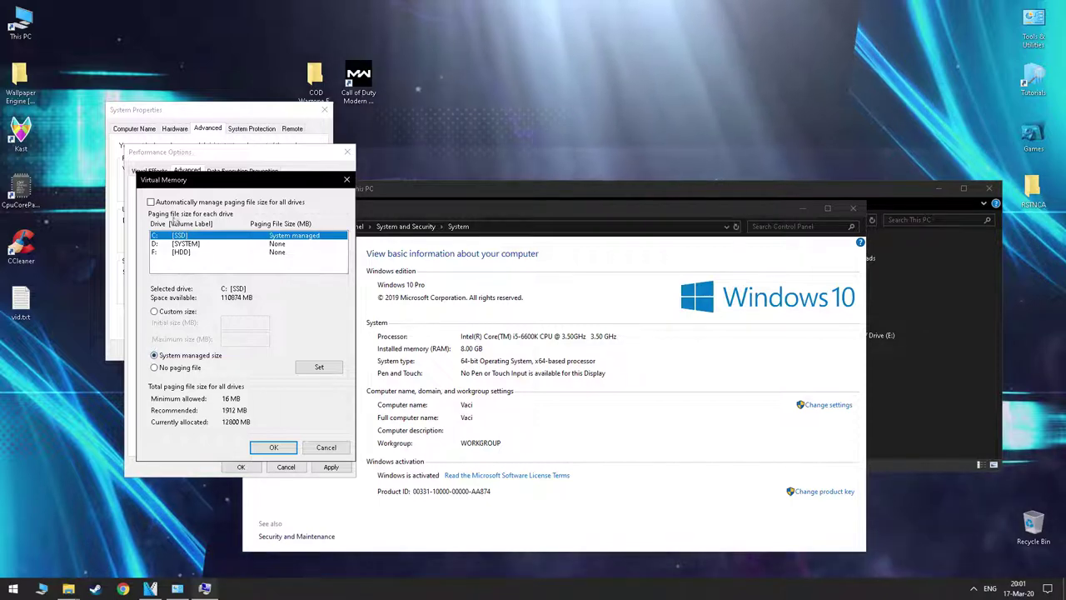
click(268, 244)
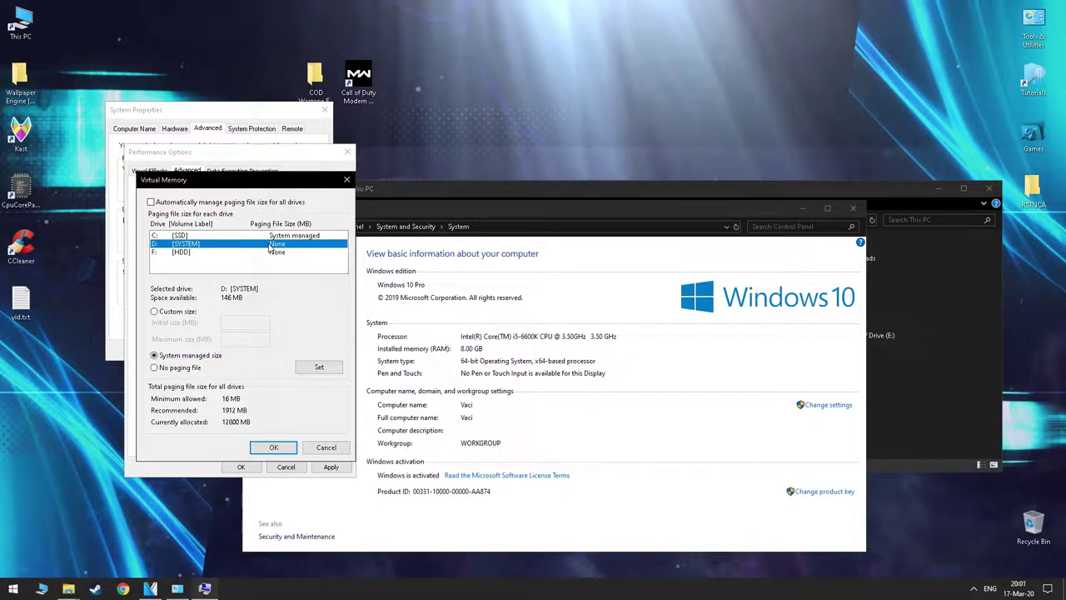
click(181, 252)
click(280, 450)
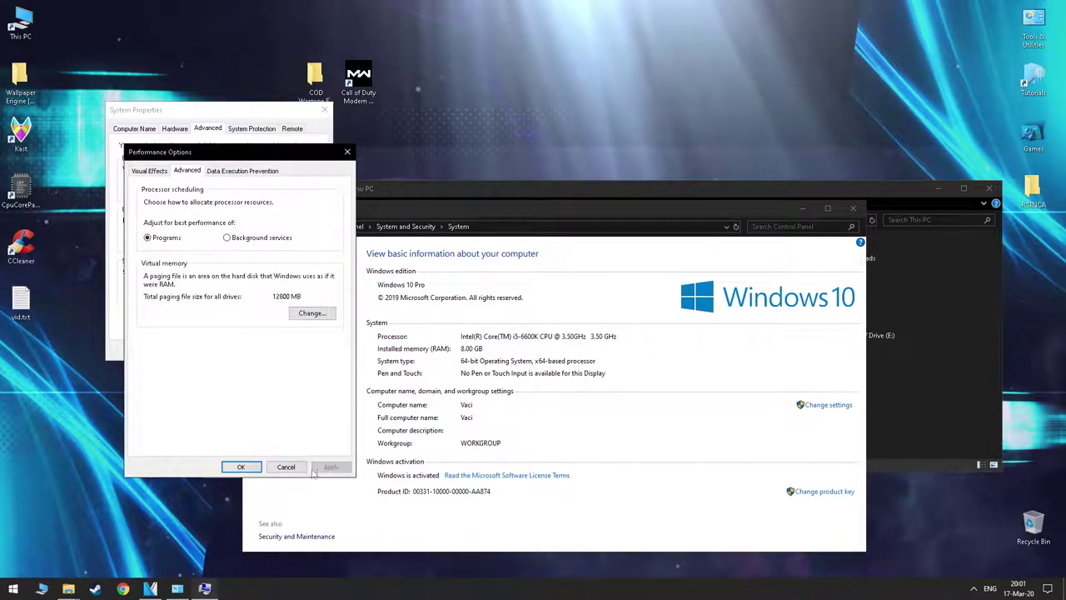
Confirm the Performance Options and System Properties, and close the System and This PC windows.
click(242, 467)
click(217, 347)
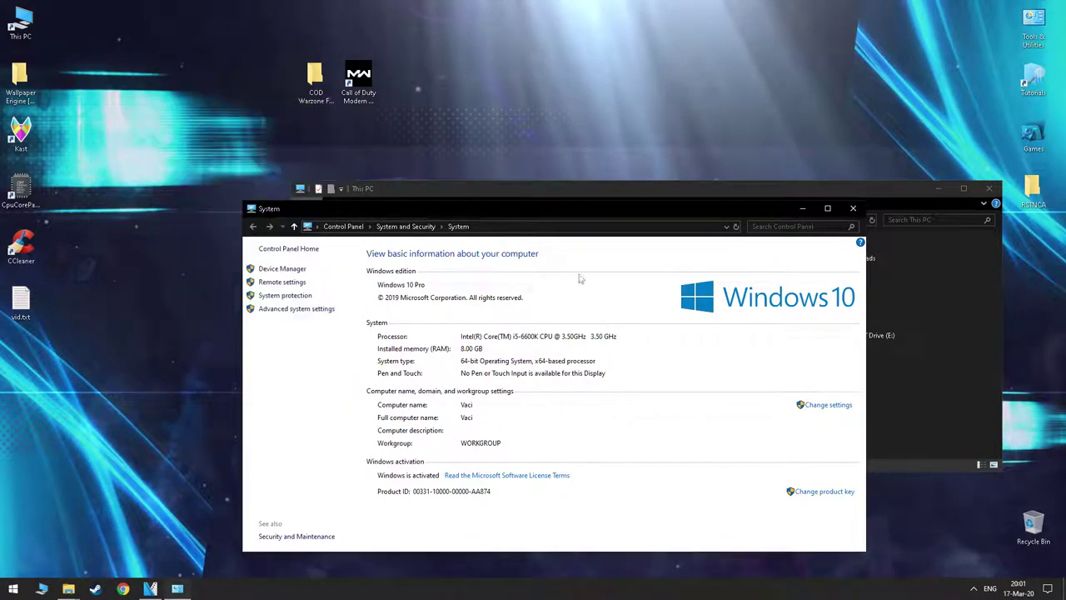
click(852, 209)
click(988, 189)
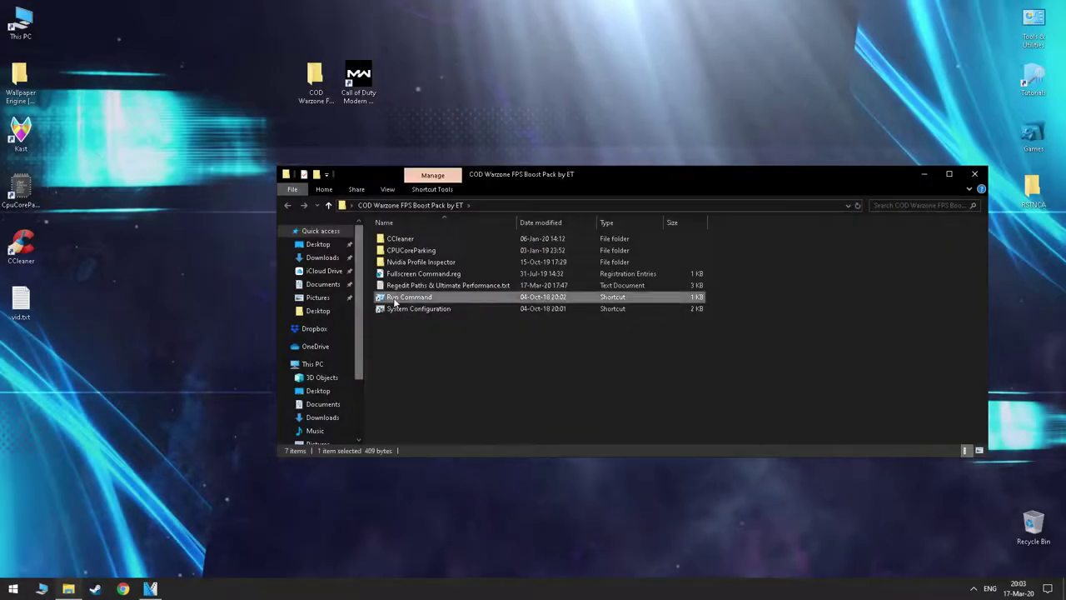
Launch the Services console by running services.msc through the Run Command shortcut in the boost pack folder.
double_click(393, 302)
text(se)
text(rvices.)
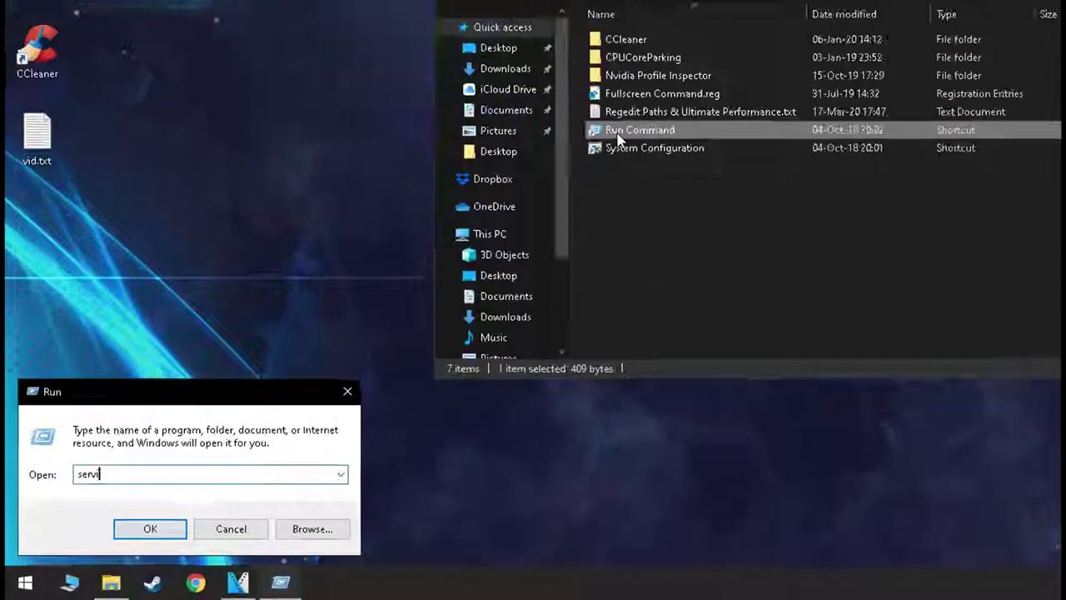
text(msc)
key(Return)
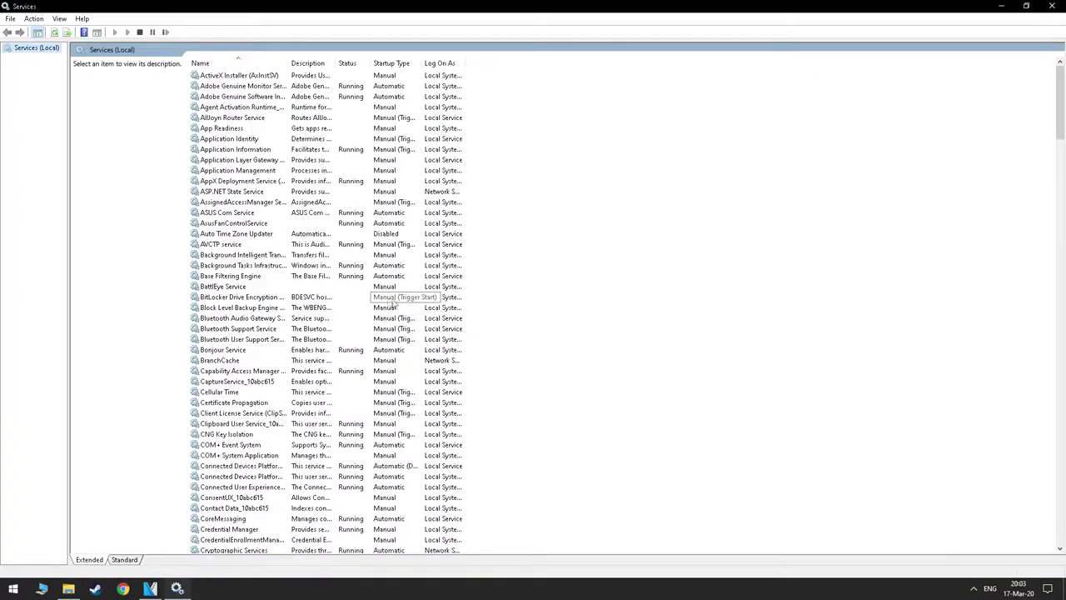
Set the Windows Search service's startup type to Disabled, confirm it, and close the Services console and the boost pack folder.
click(300, 276)
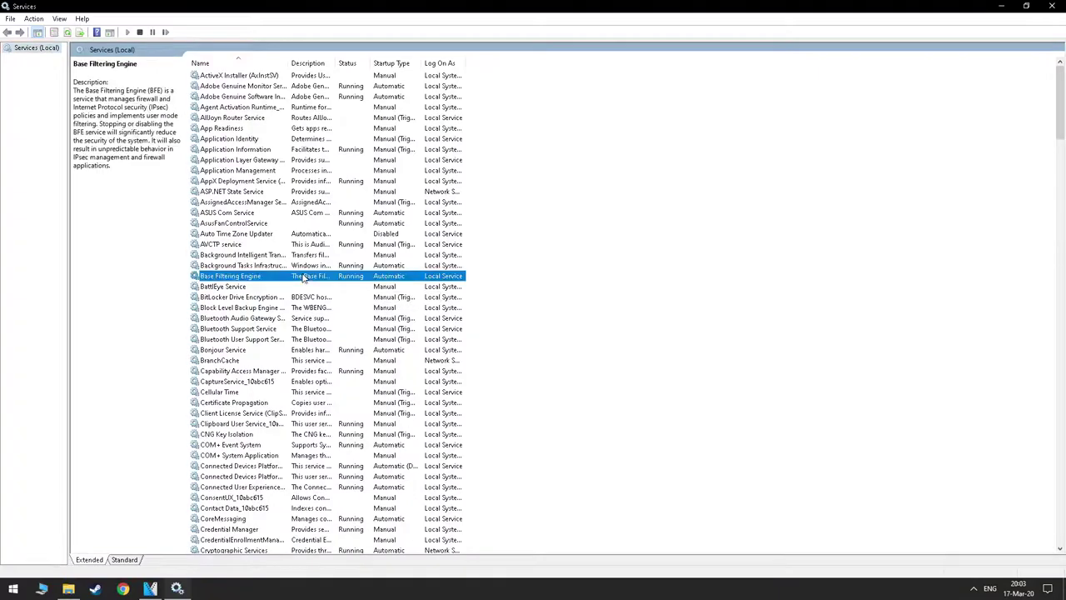
key(w)
key(Down)
key(Down)
key(Down)
key(Down)
key(Down)
key(Down)
key(Down)
key(Down)
key(Down)
key(Down)
key(Down)
key(Down)
key(Down)
key(Down)
key(Down)
key(Down)
key(Down)
key(Down)
key(Down)
key(Down)
key(Down)
key(Down)
key(Down)
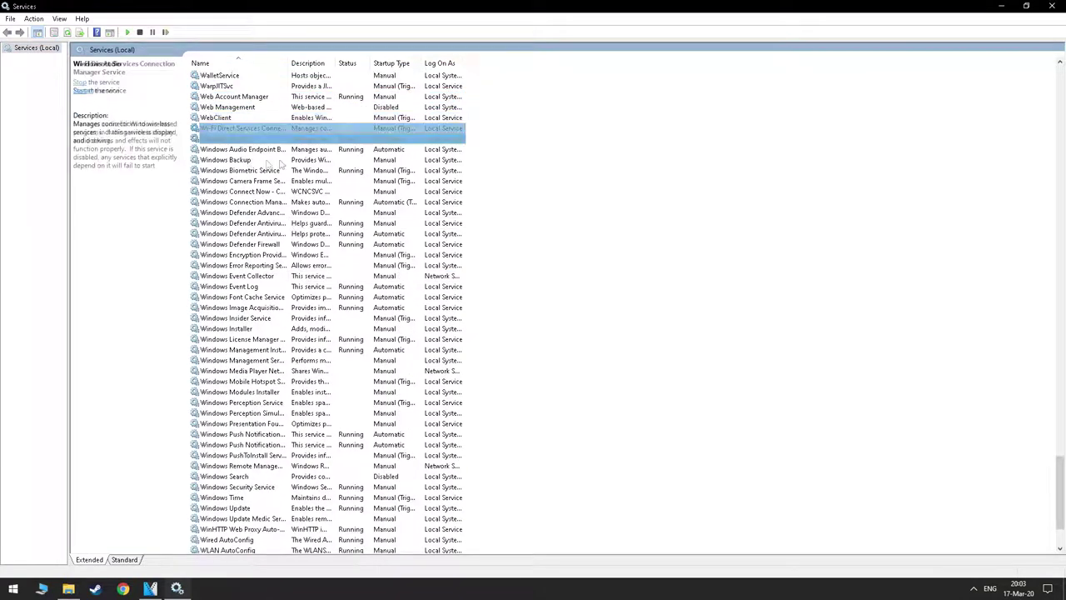
key(Down)
key(Down)
key(Down)
key(Down)
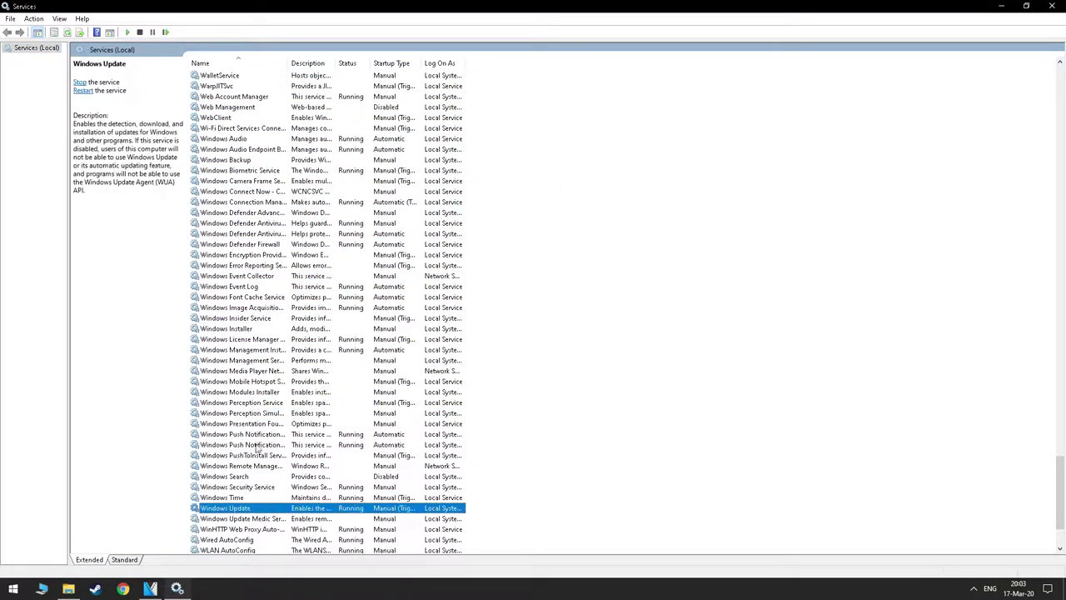
click(247, 478)
right_click(247, 481)
click(270, 455)
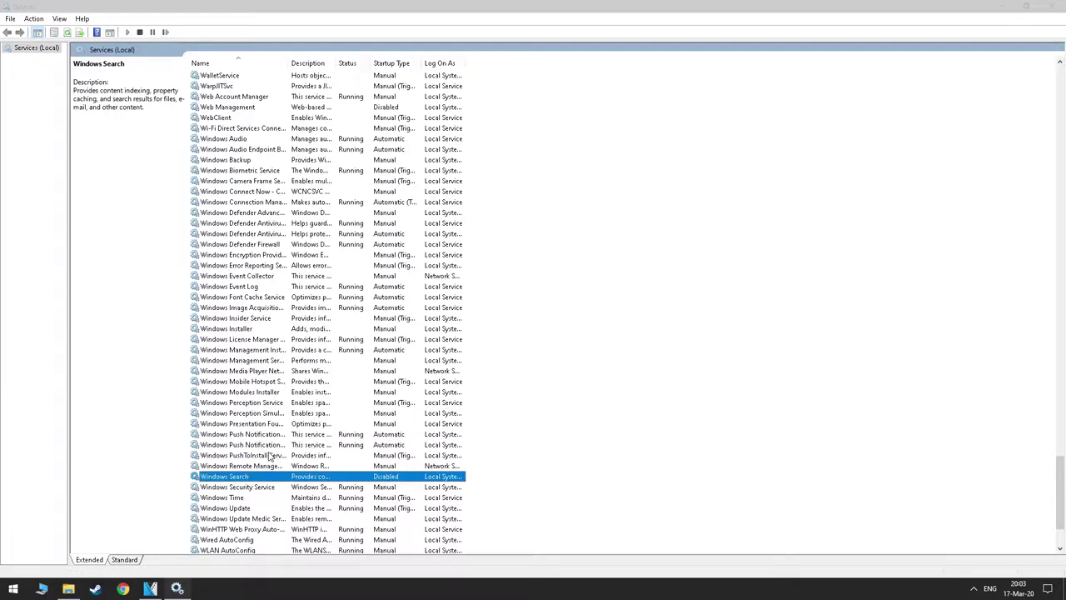
click(517, 281)
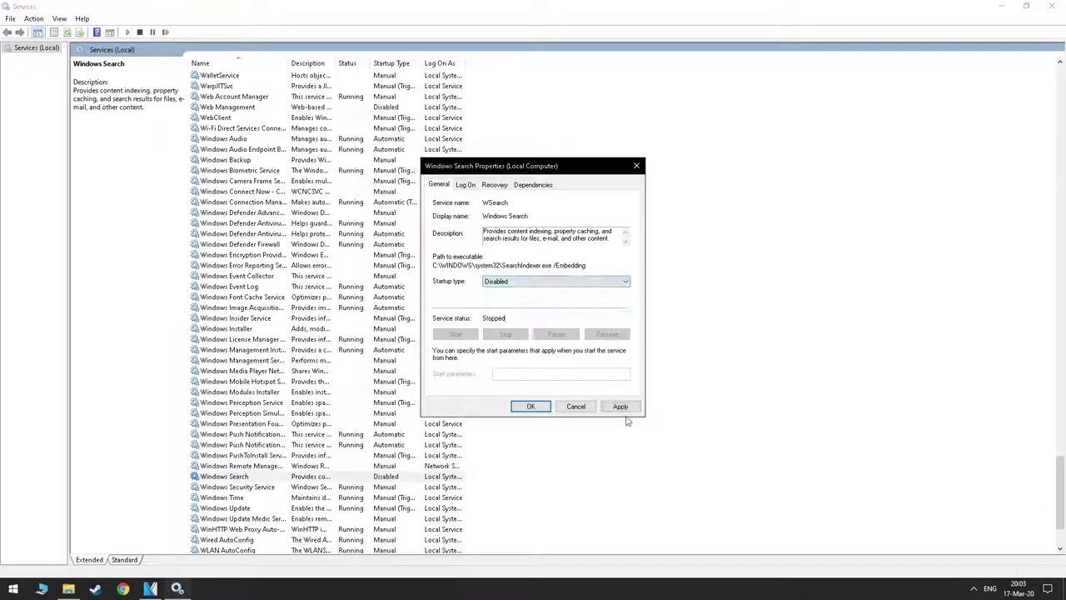
click(531, 407)
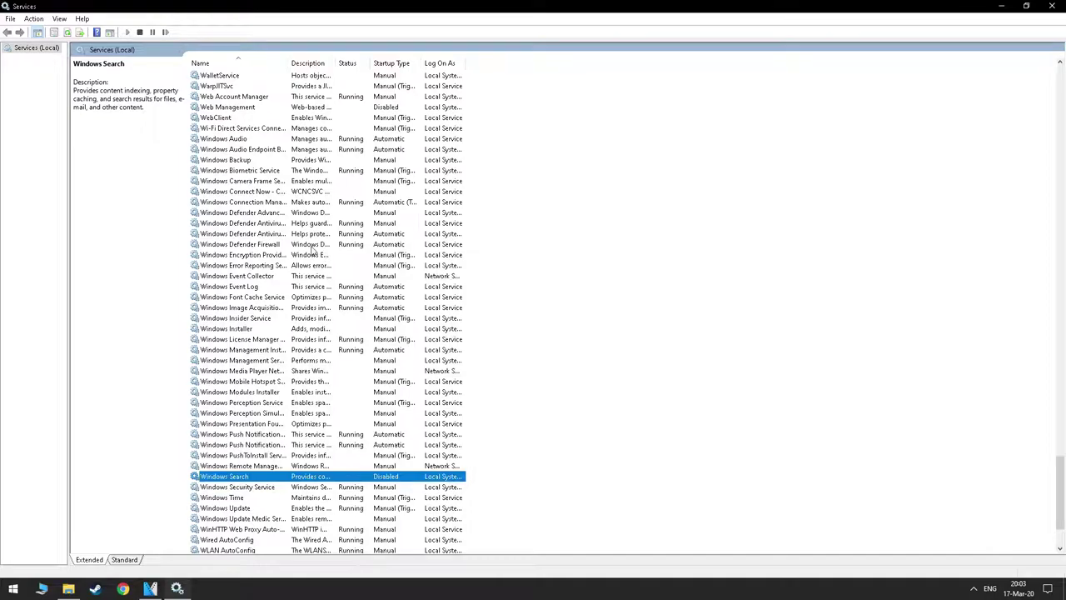
click(1051, 6)
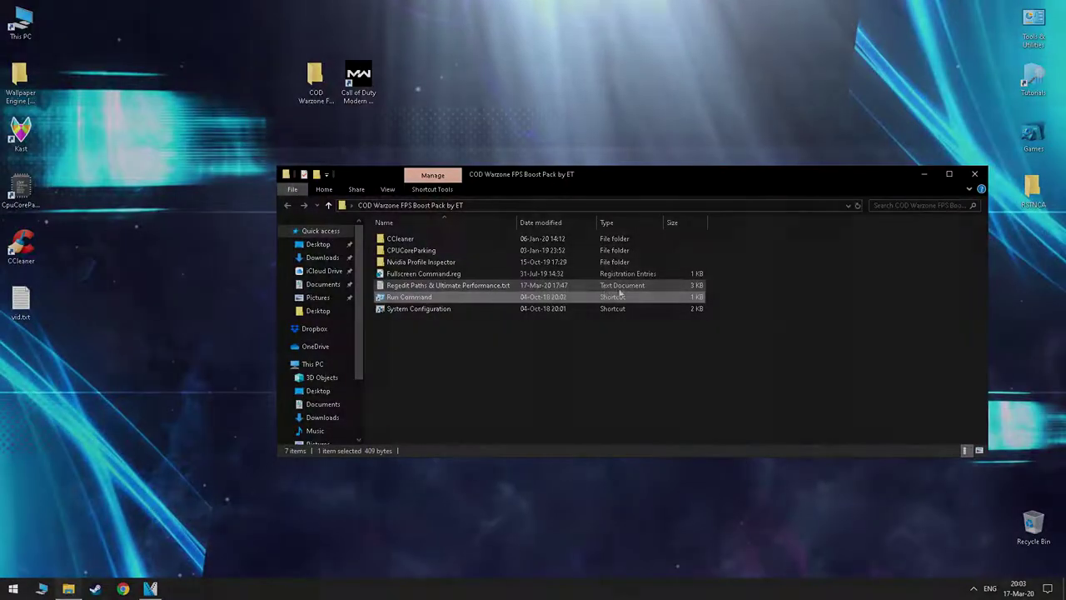
click(973, 179)
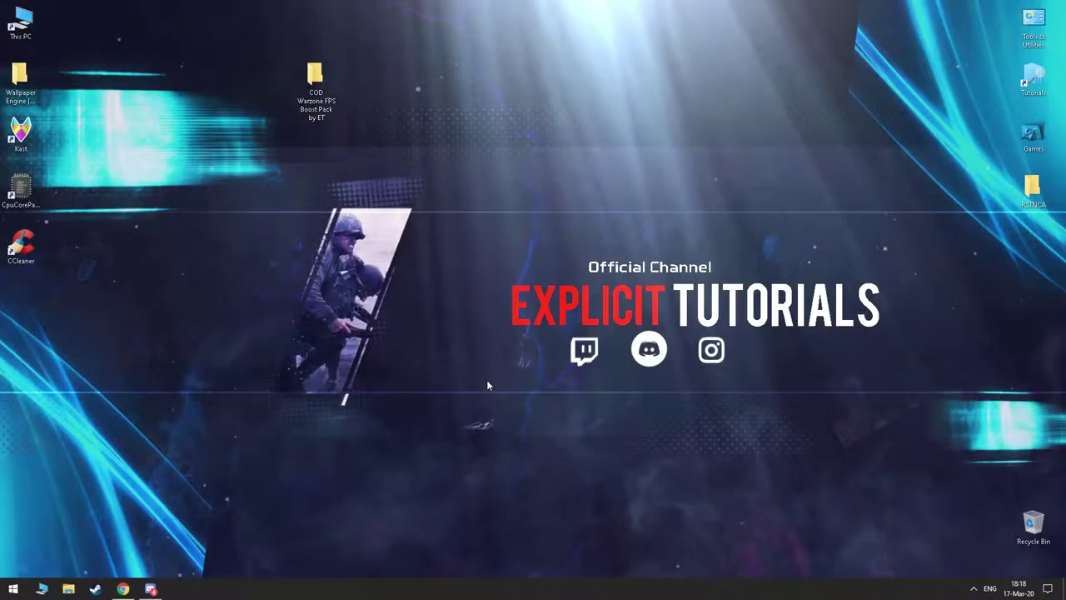
Switch to the NVIDIA Control Panel from the desktop and go to Manage 3D settings.
right_click(486, 379)
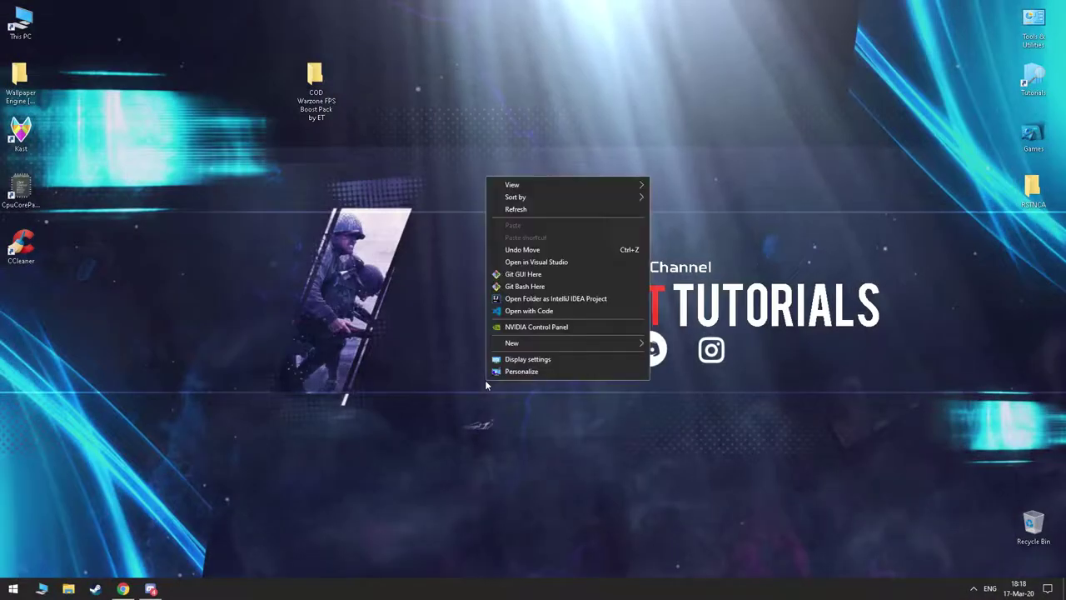
click(527, 332)
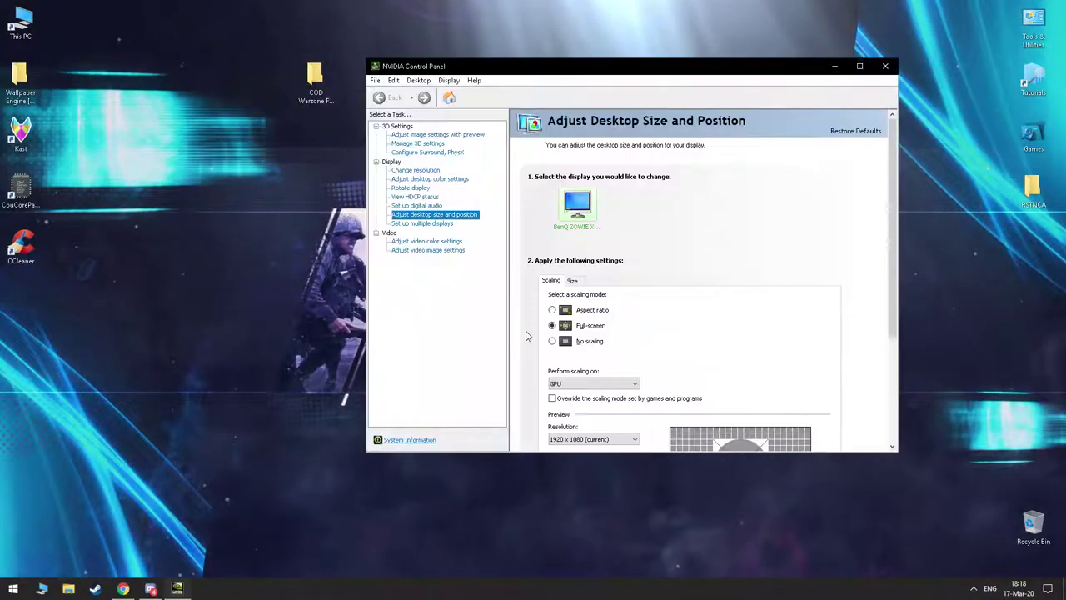
click(411, 145)
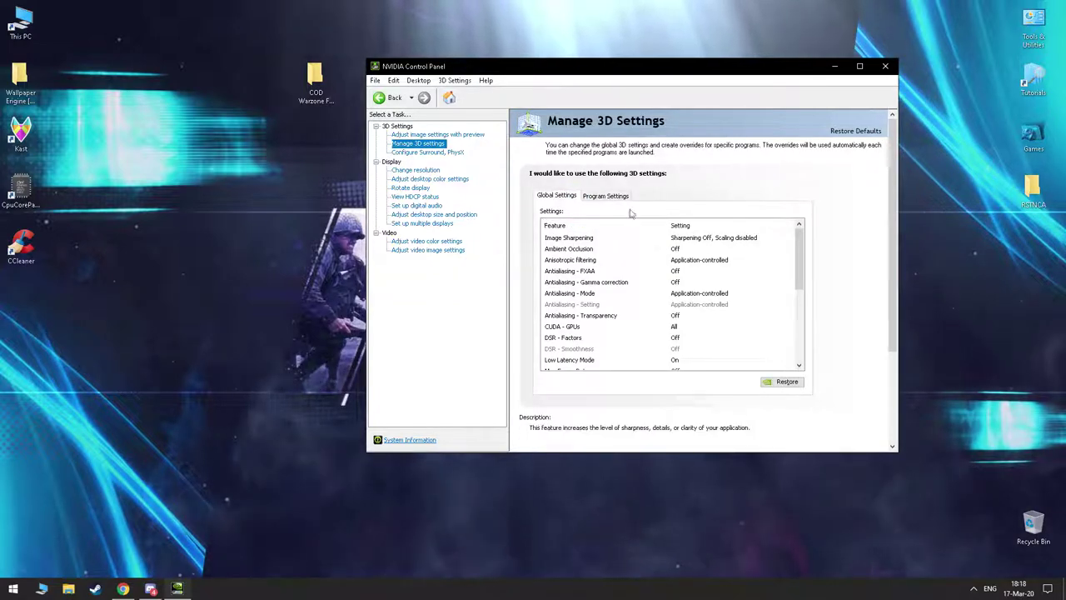
Look through the list of programs that can be customized in the program-specific 3D settings.
click(592, 197)
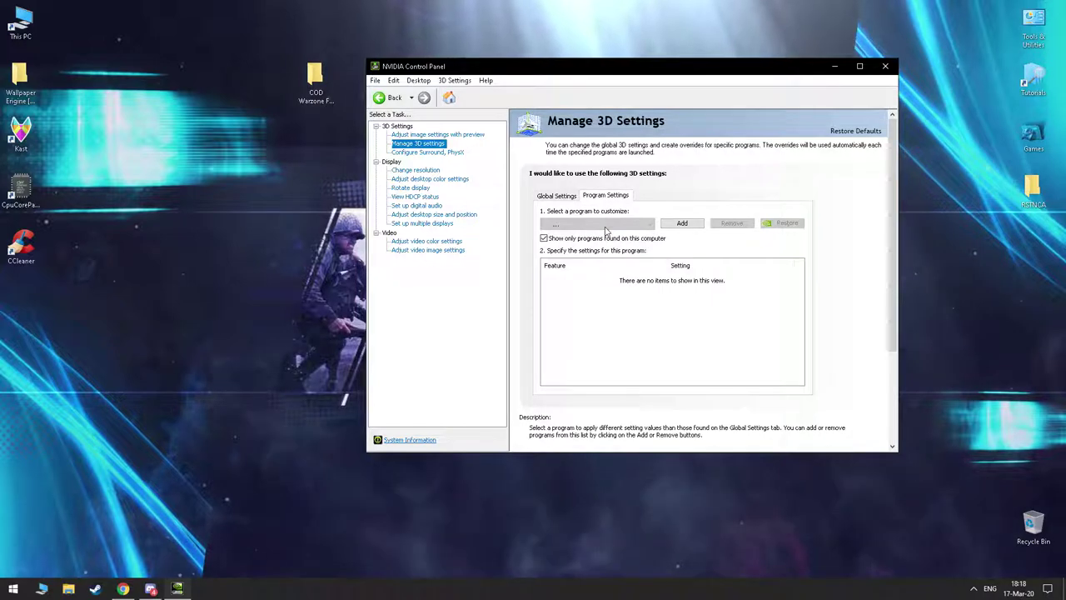
click(647, 227)
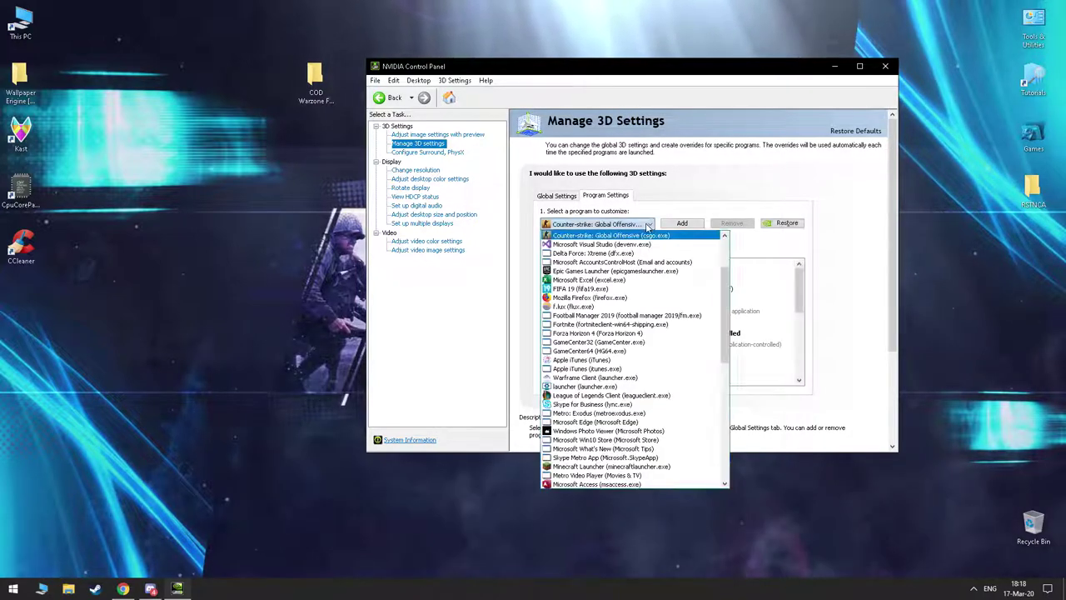
scroll(613, 262, down, 10)
scroll(614, 261, up, 8)
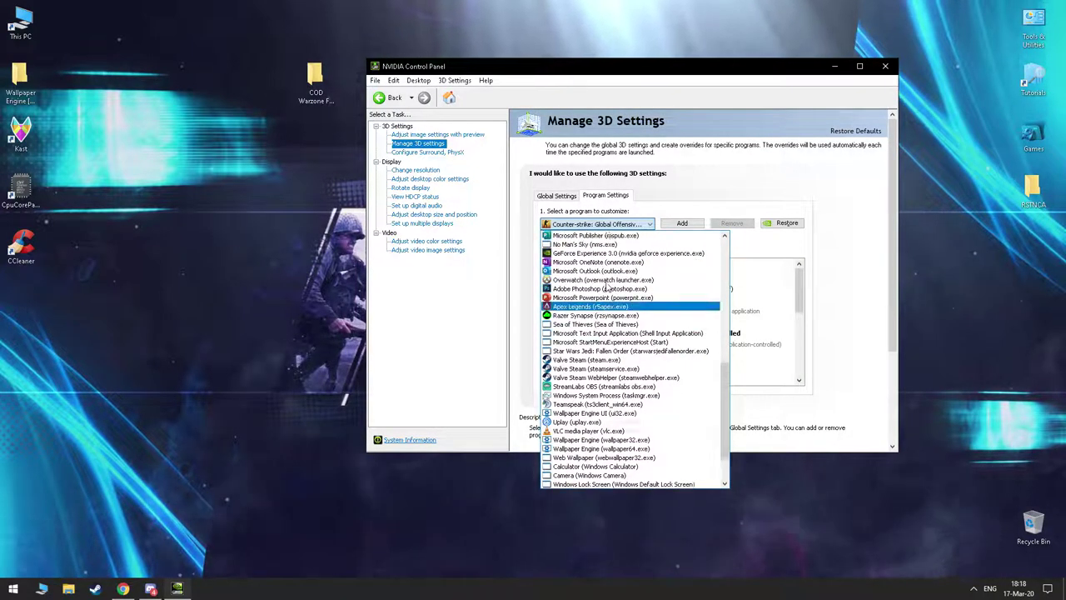
scroll(572, 332, up, 6)
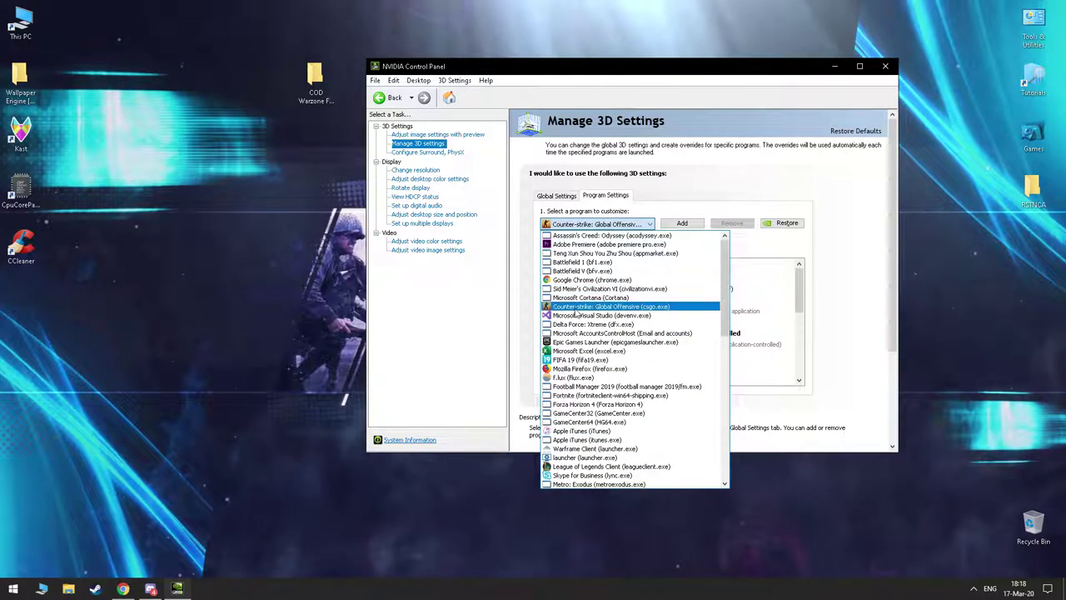
click(585, 255)
scroll(584, 256, down, 1)
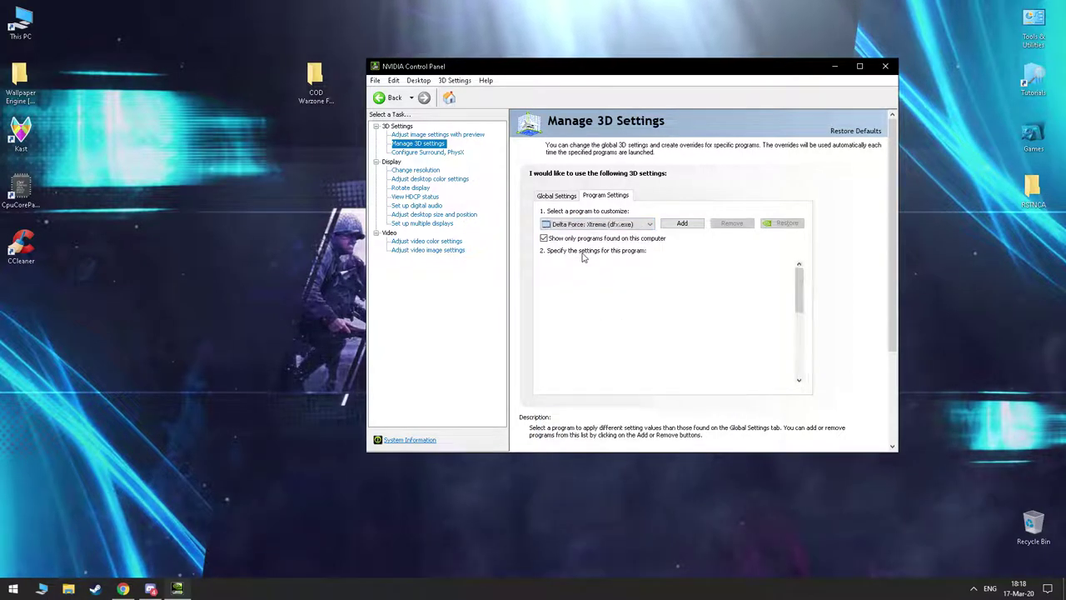
click(617, 224)
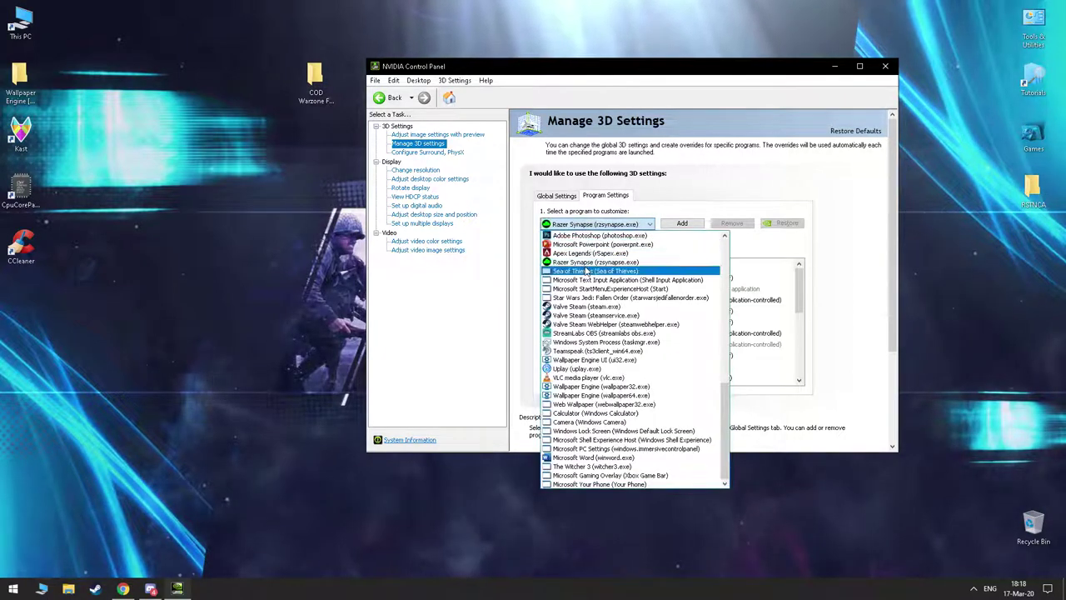
scroll(637, 333, up, 4)
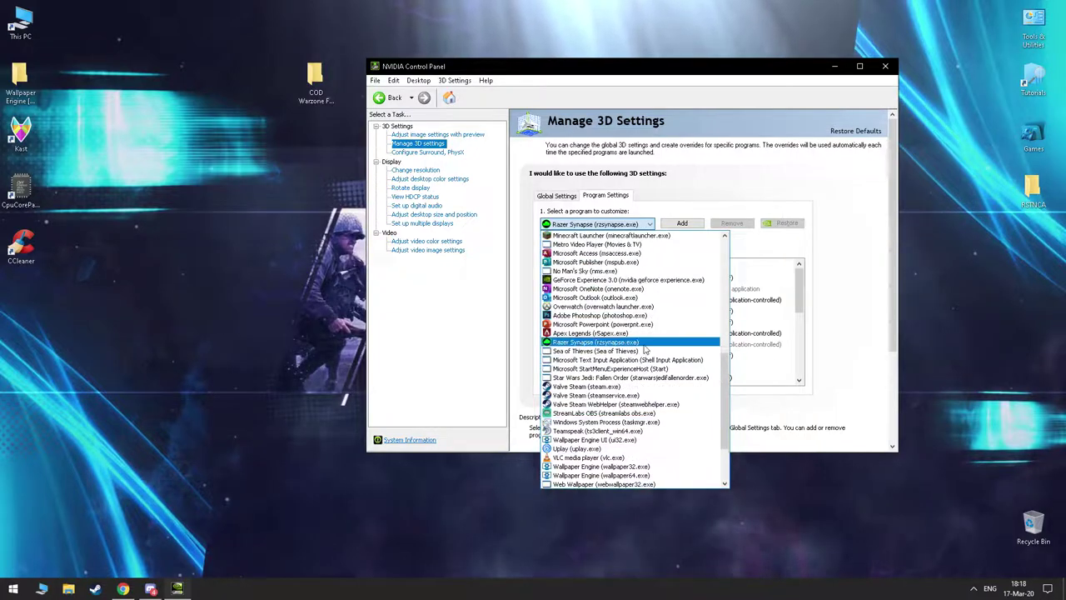
scroll(635, 356, up, 6)
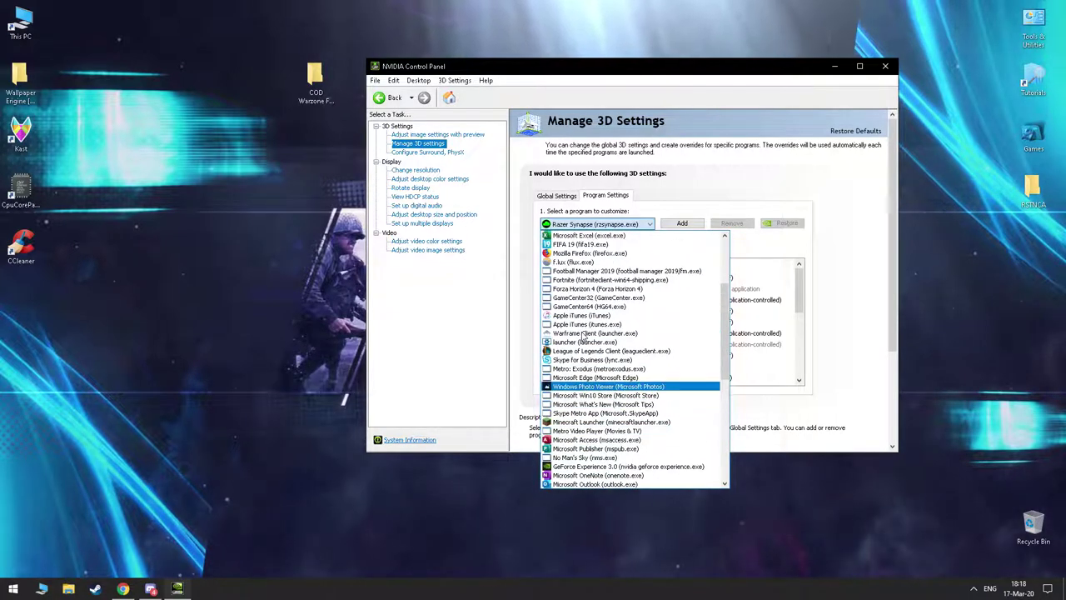
scroll(581, 333, up, 5)
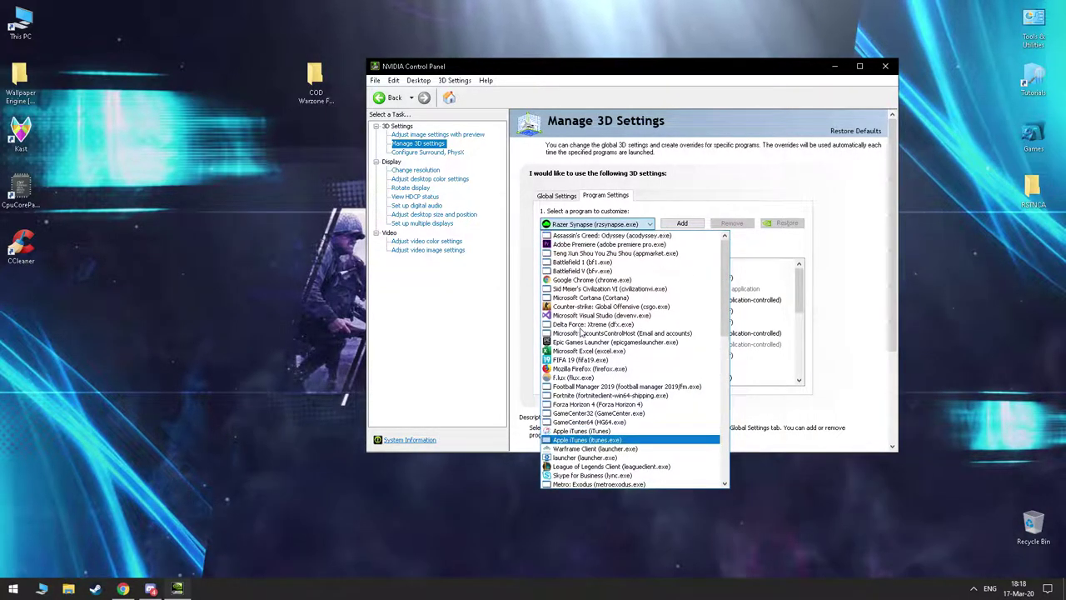
Go to the global 3D settings and confirm Image Sharpening as Off with GPU Scaling disabled.
click(557, 195)
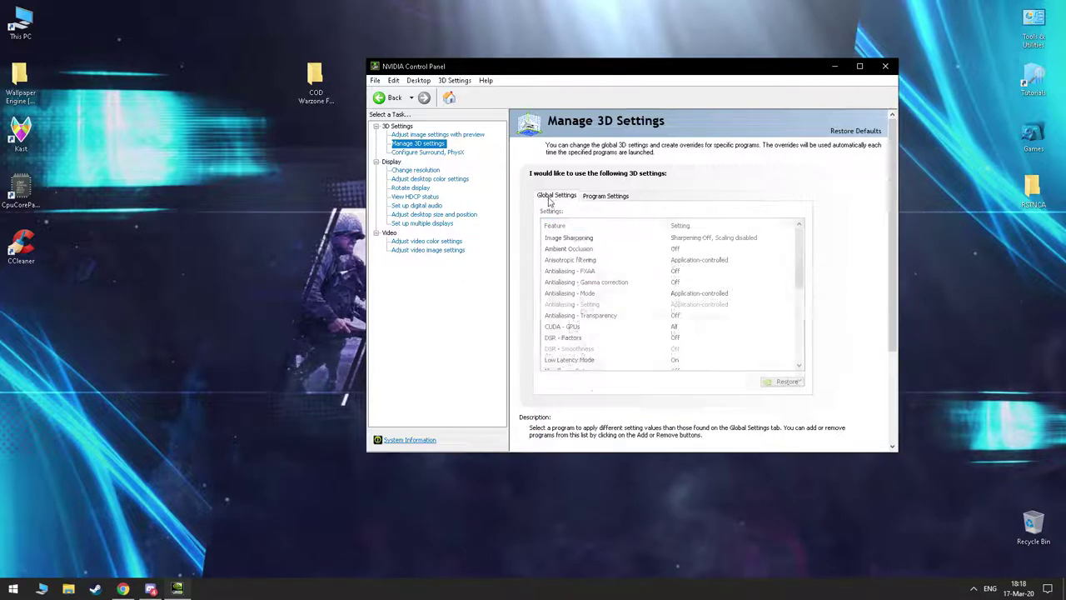
click(717, 238)
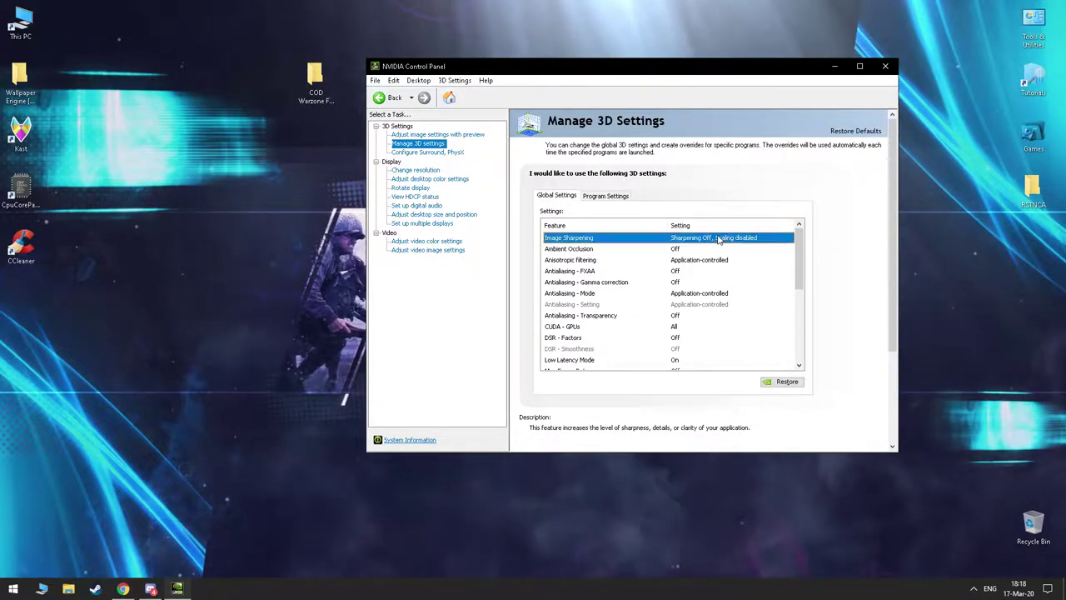
click(718, 239)
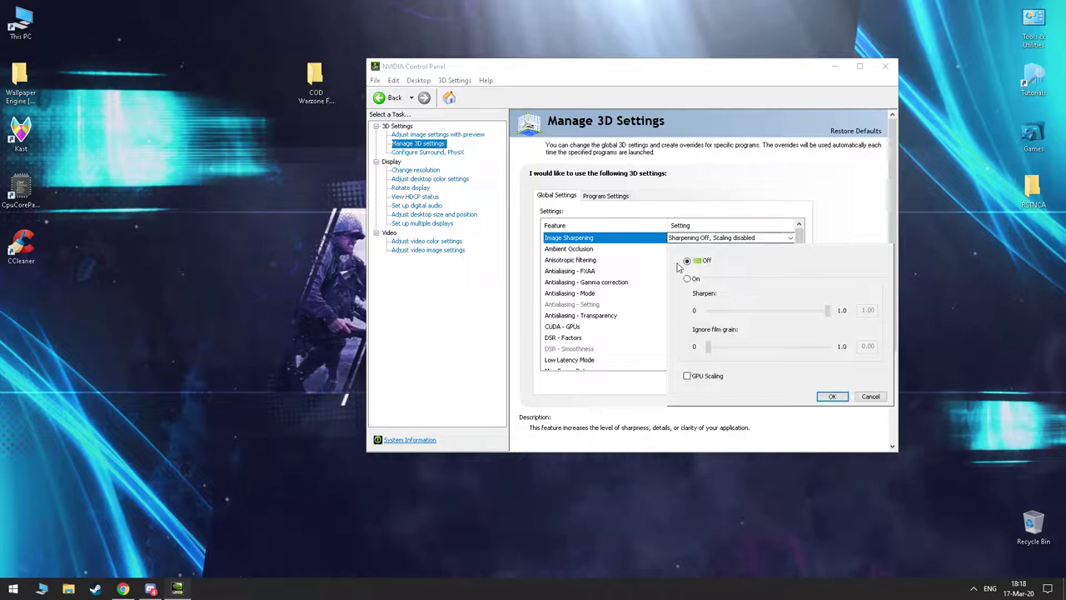
click(830, 397)
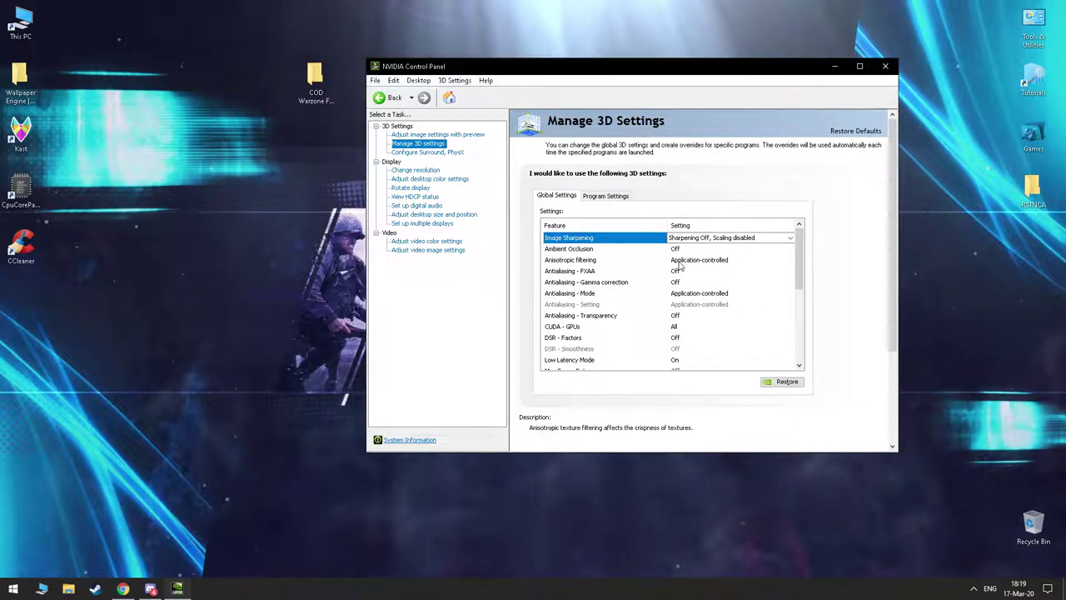
Set Anisotropic filtering to Off in the global 3D settings.
click(680, 262)
click(681, 262)
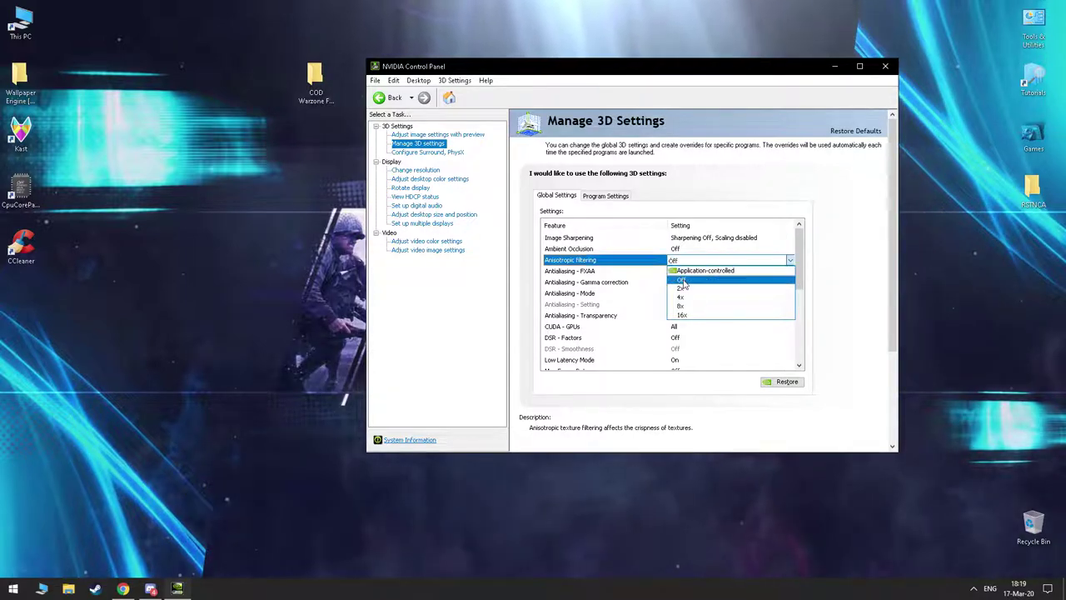
click(682, 281)
Set Antialiasing - Mode to Application-controlled in the global 3D settings.
scroll(690, 273, down, 1)
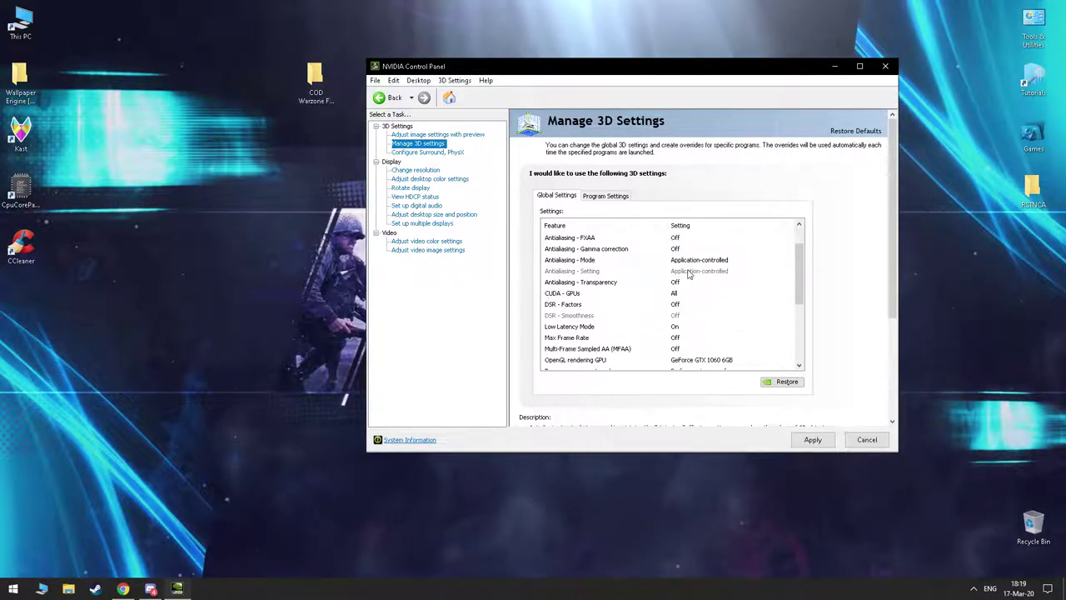
click(684, 261)
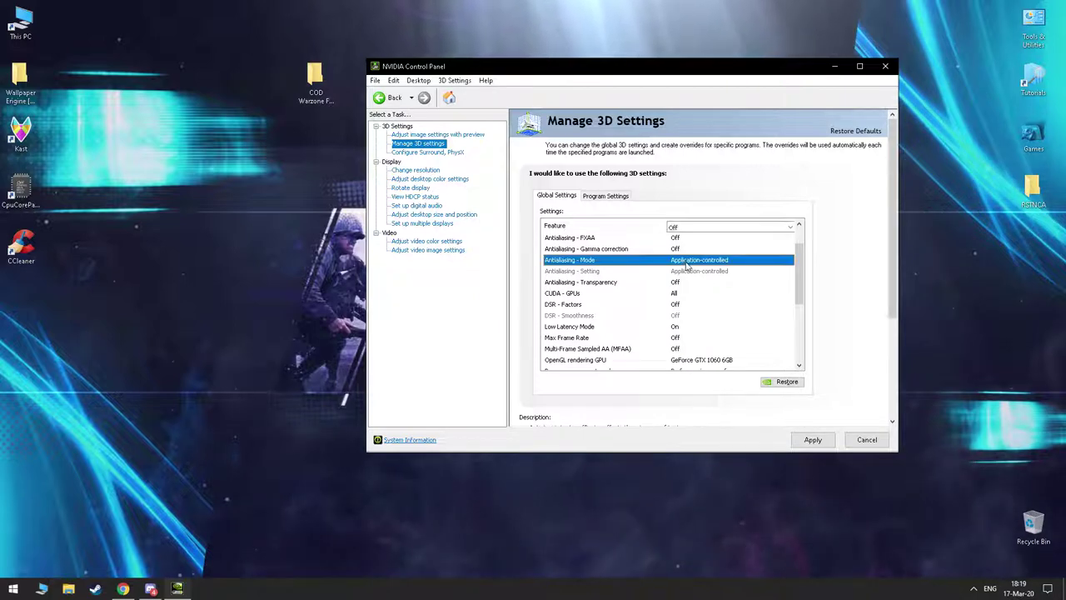
click(687, 263)
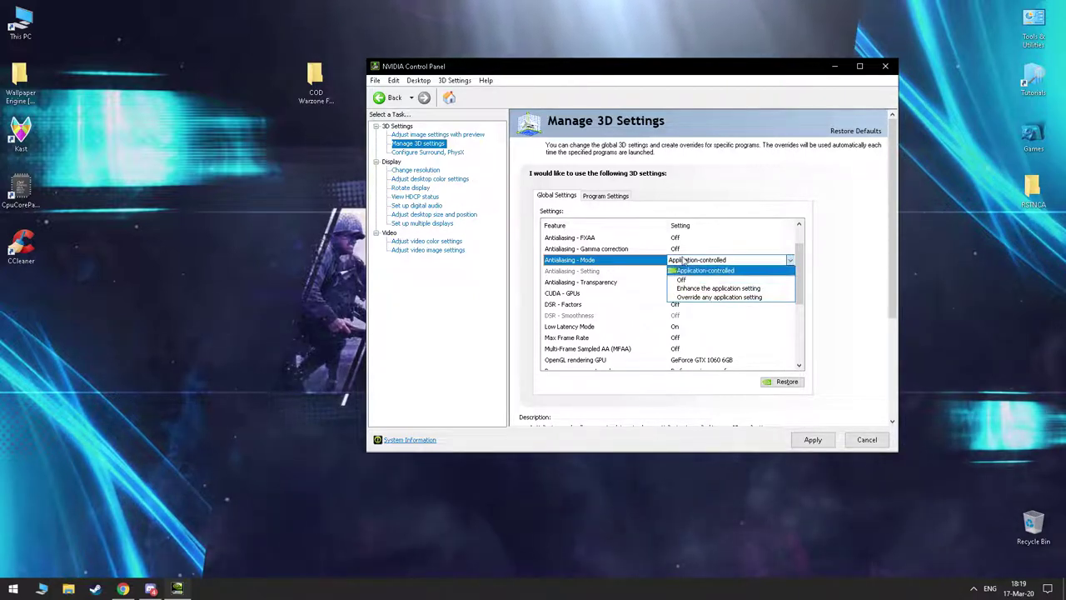
click(684, 279)
Review the remaining global 3D settings, apply and keep the changes, and close the NVIDIA Control Panel.
scroll(673, 267, down, 1)
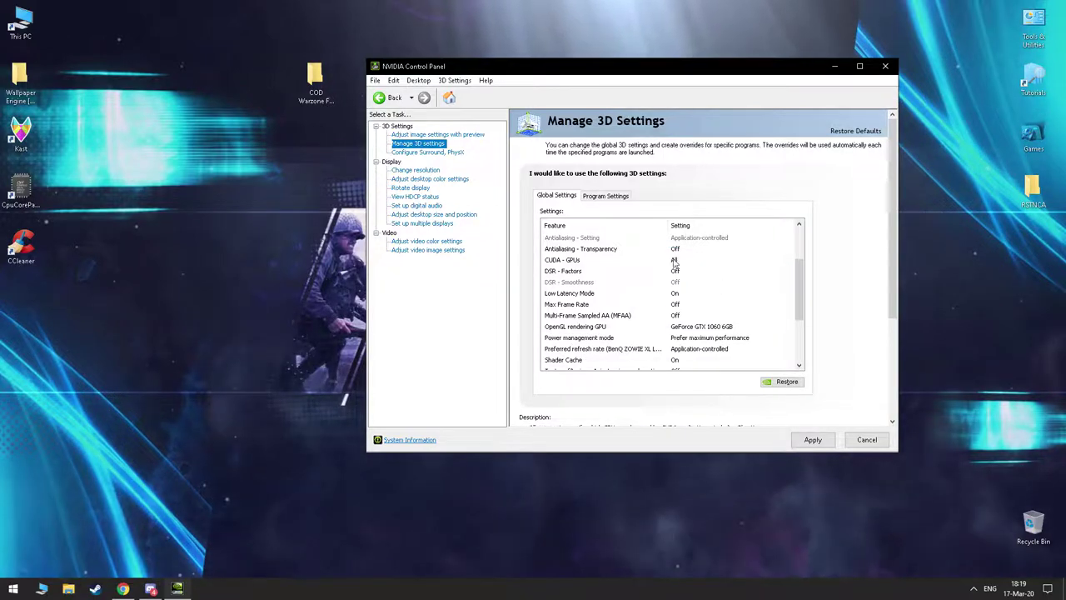
scroll(675, 279, down, 1)
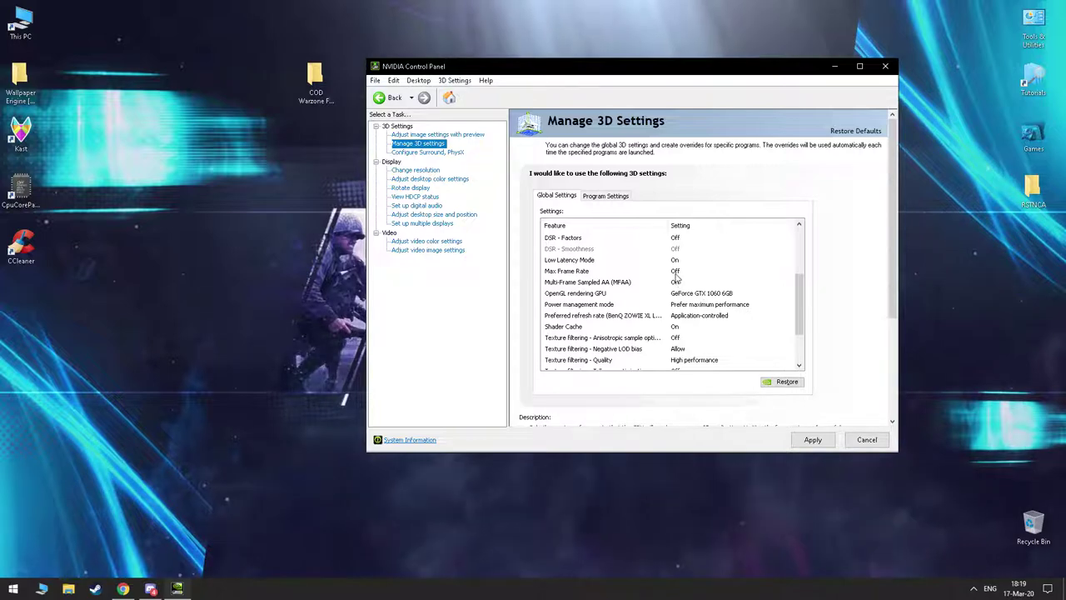
scroll(675, 282, down, 1)
scroll(677, 277, up, 1)
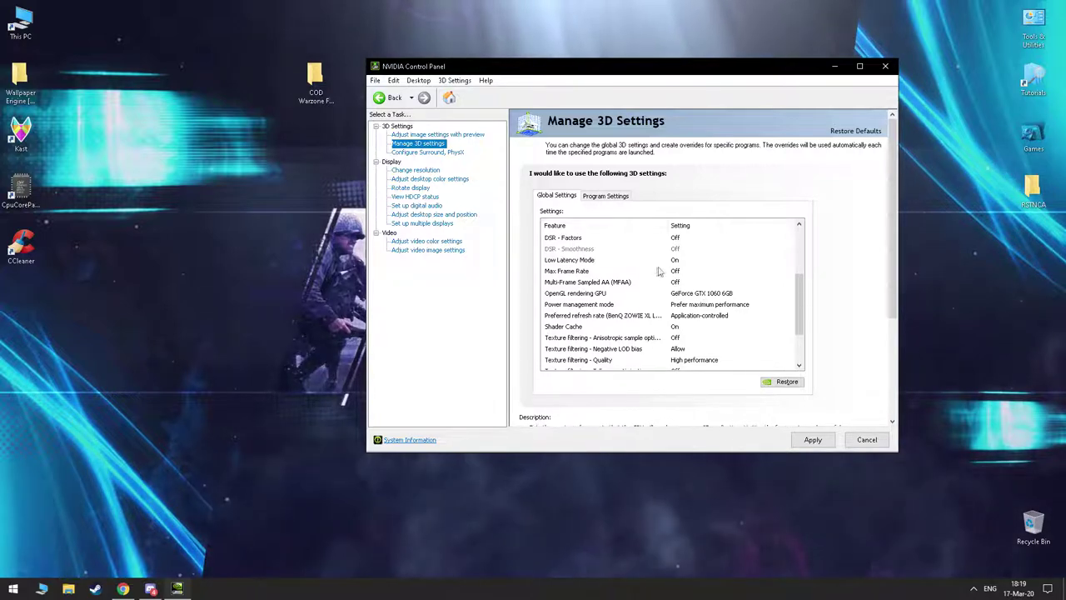
scroll(679, 273, down, 1)
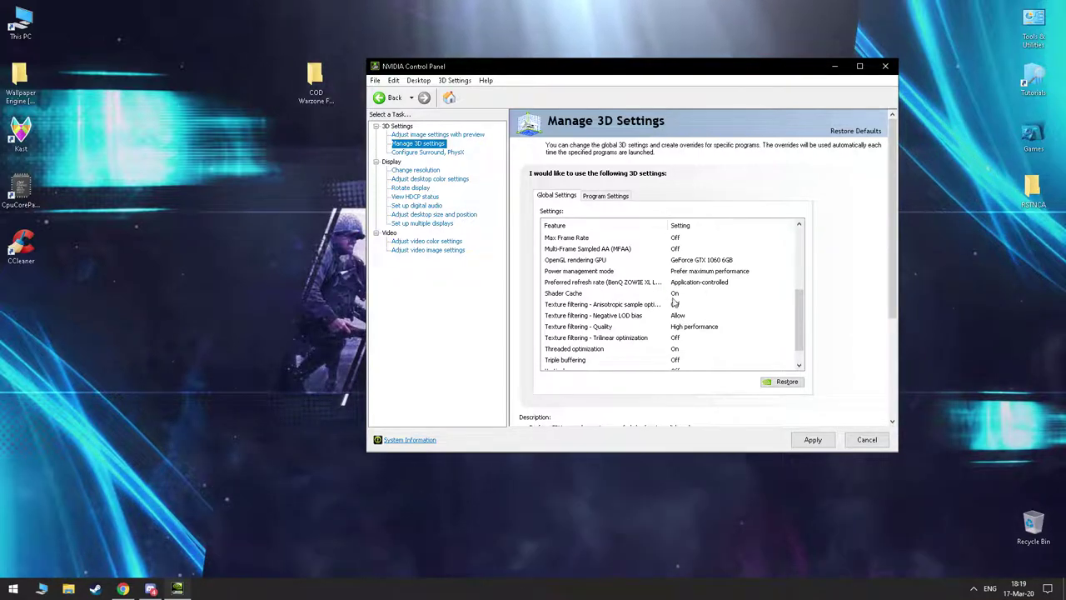
scroll(667, 315, down, 1)
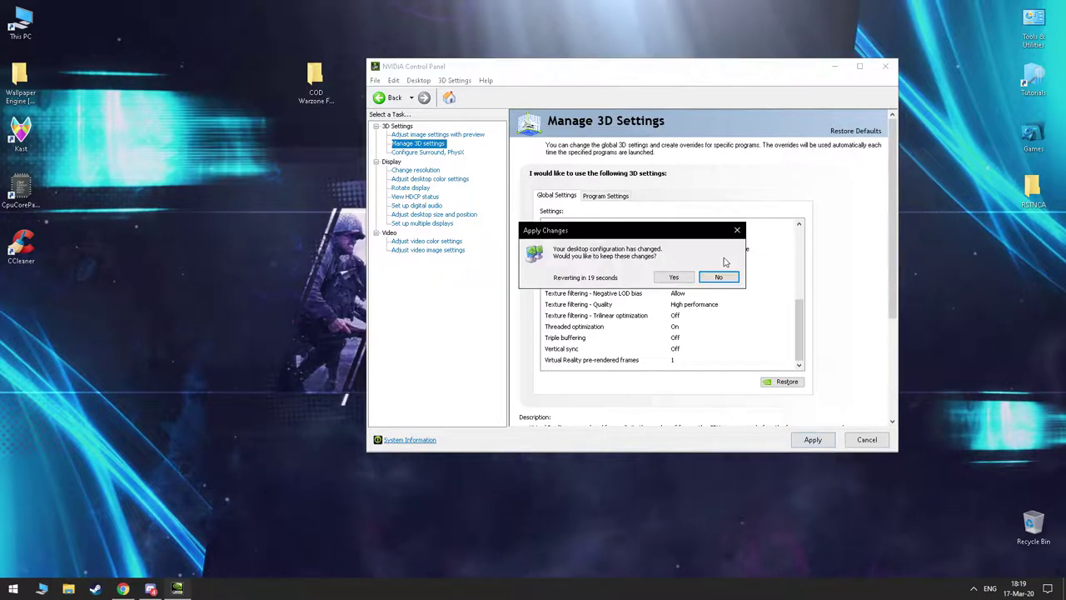
click(673, 278)
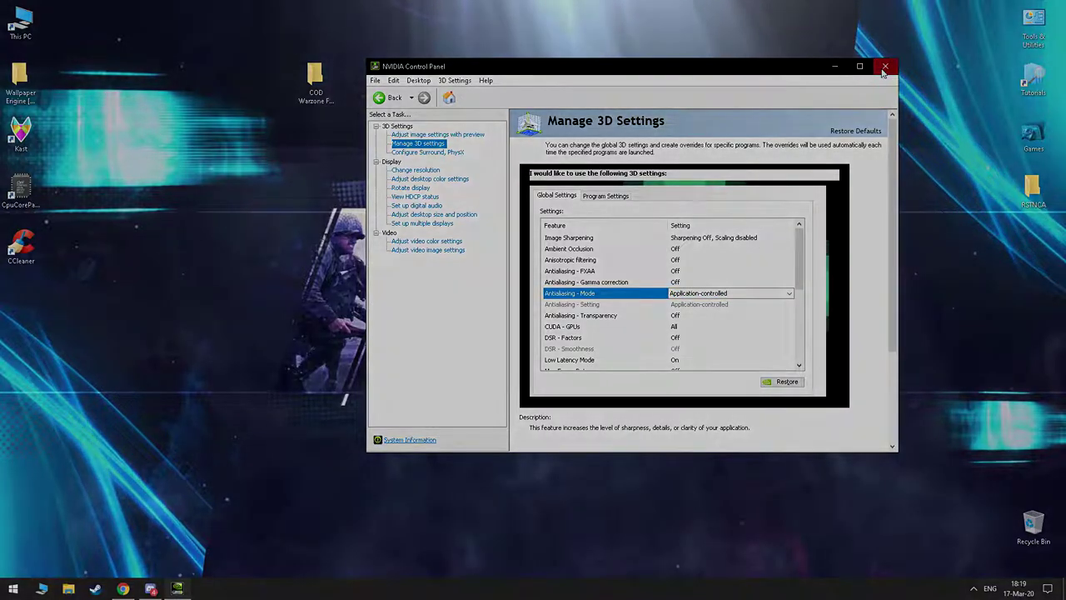
click(883, 66)
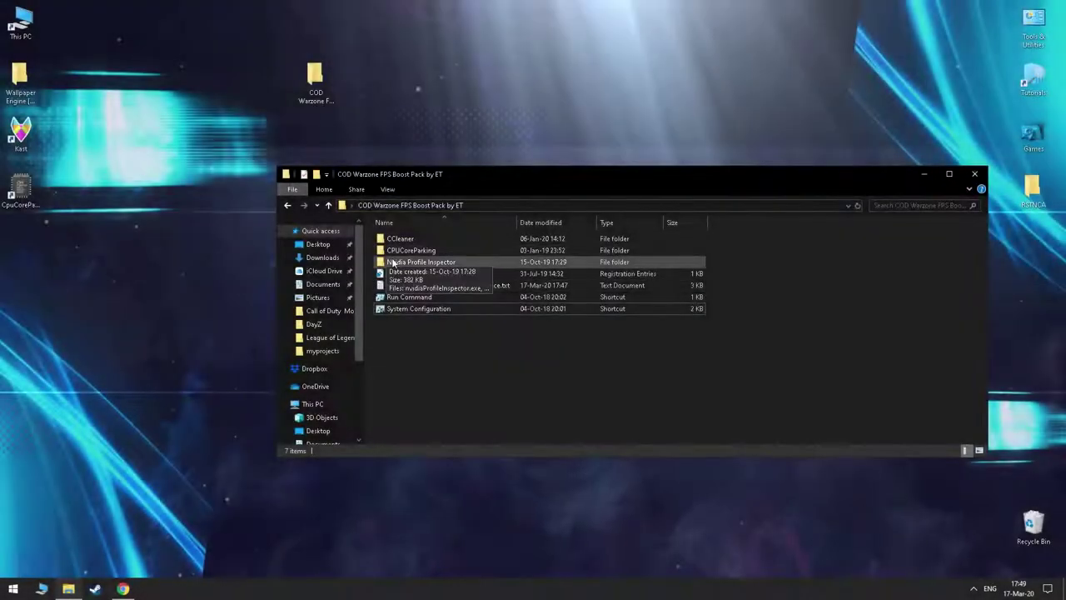
Launch nvidiaProfileInspector.exe from the Nvidia Profile Inspector folder of the boost pack.
click(393, 262)
double_click(393, 262)
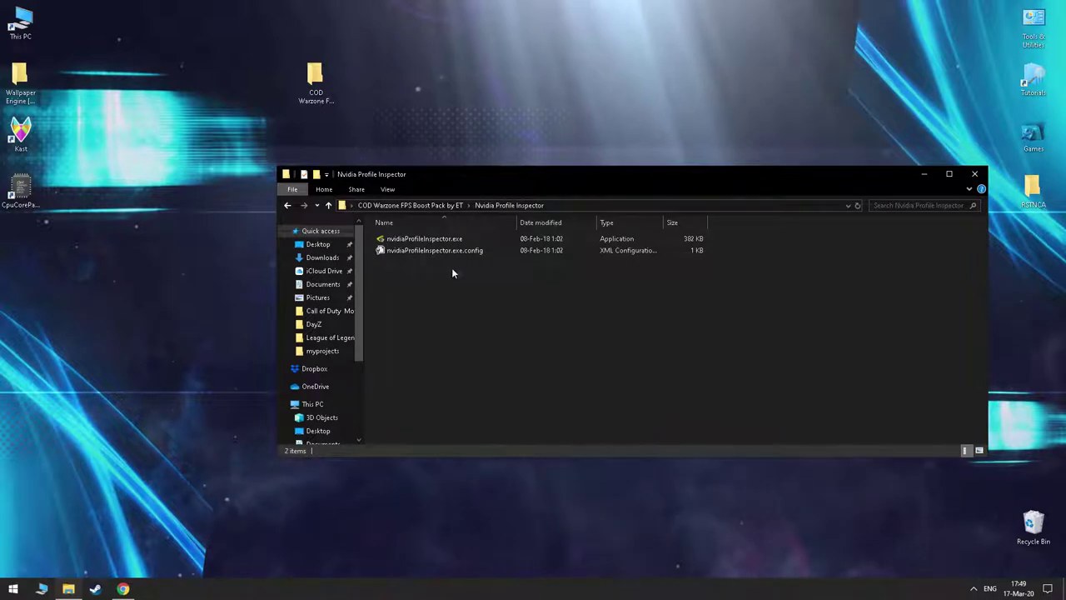
click(439, 241)
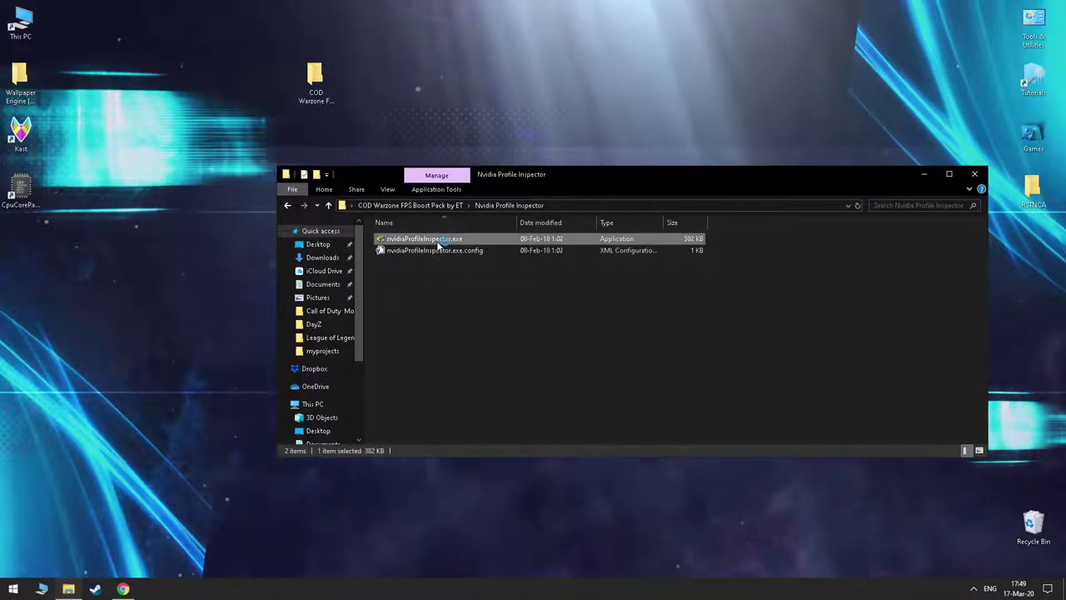
double_click(439, 241)
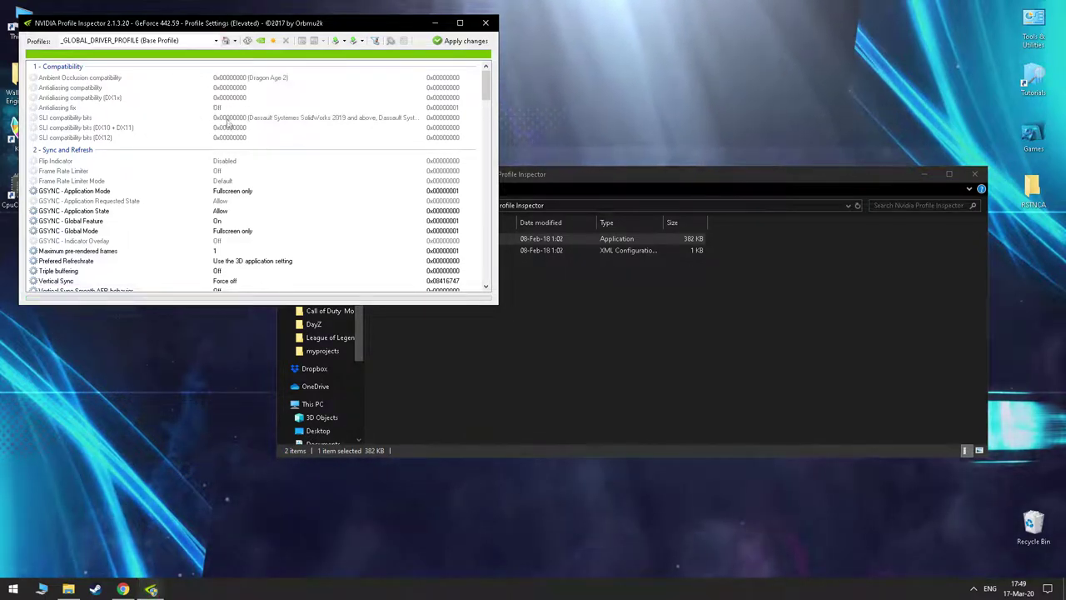
Set Frame Rate Limiter Mode to 0x00000004 PS_FRAMERATE_LIMITER_2_CONTROL_DELAY_FLIP_BY_FLIPMETERING in the base profile and apply the changes.
click(220, 181)
click(417, 181)
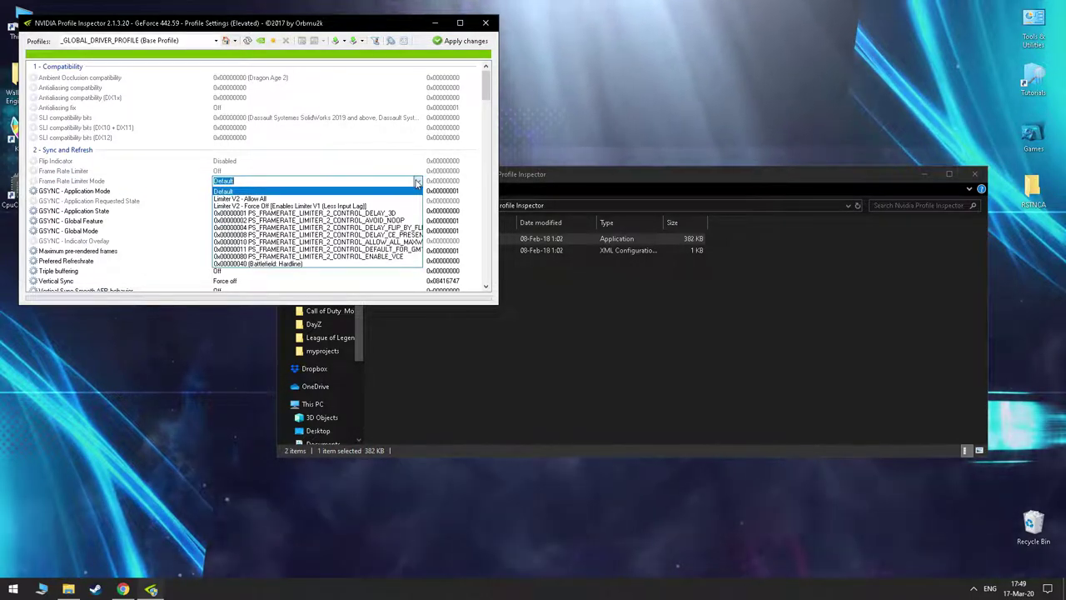
click(391, 228)
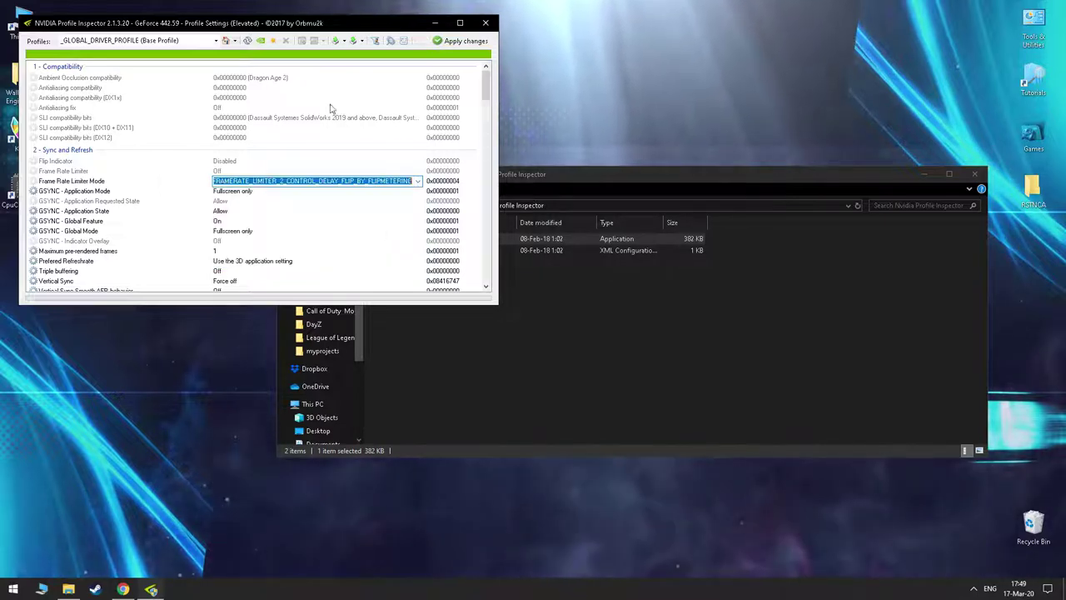
click(454, 41)
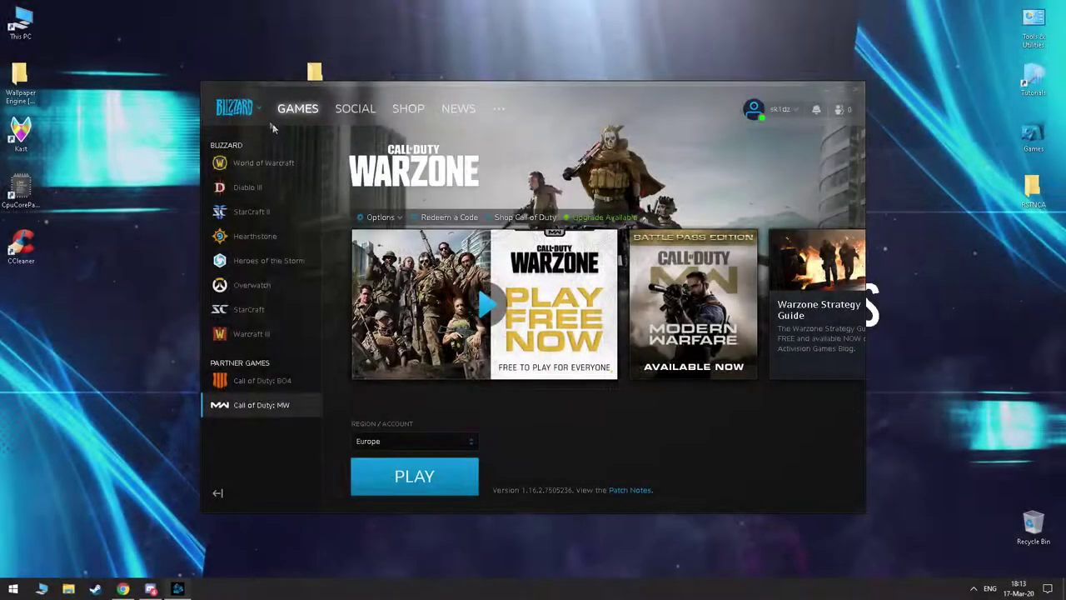
In the Battle.net launcher's general settings, choose Exit Battle.net on window close and Exit Battle.net completely on game launch, and save.
click(258, 117)
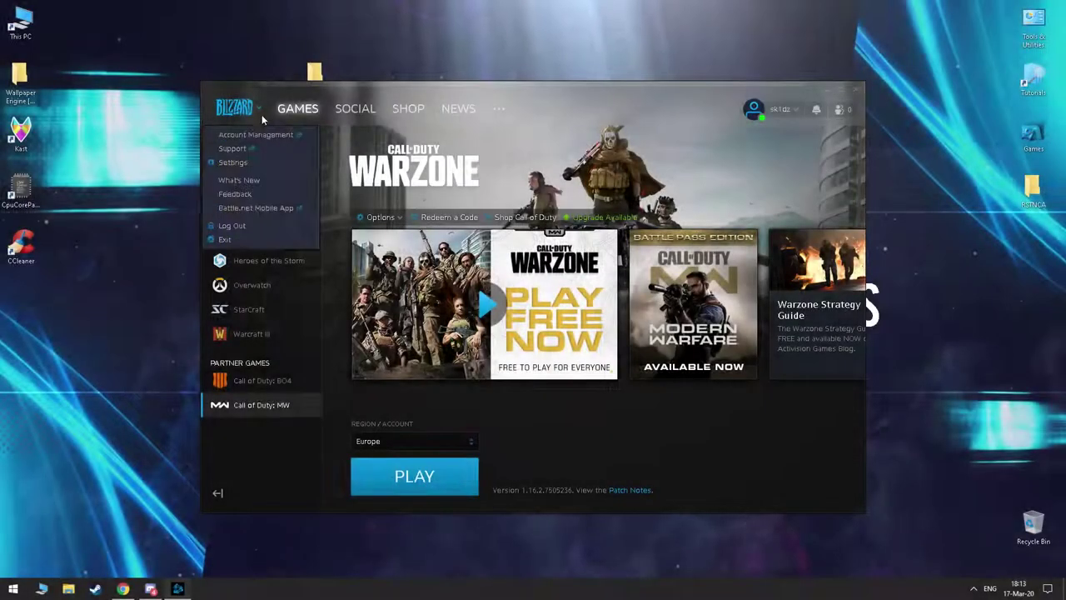
click(233, 163)
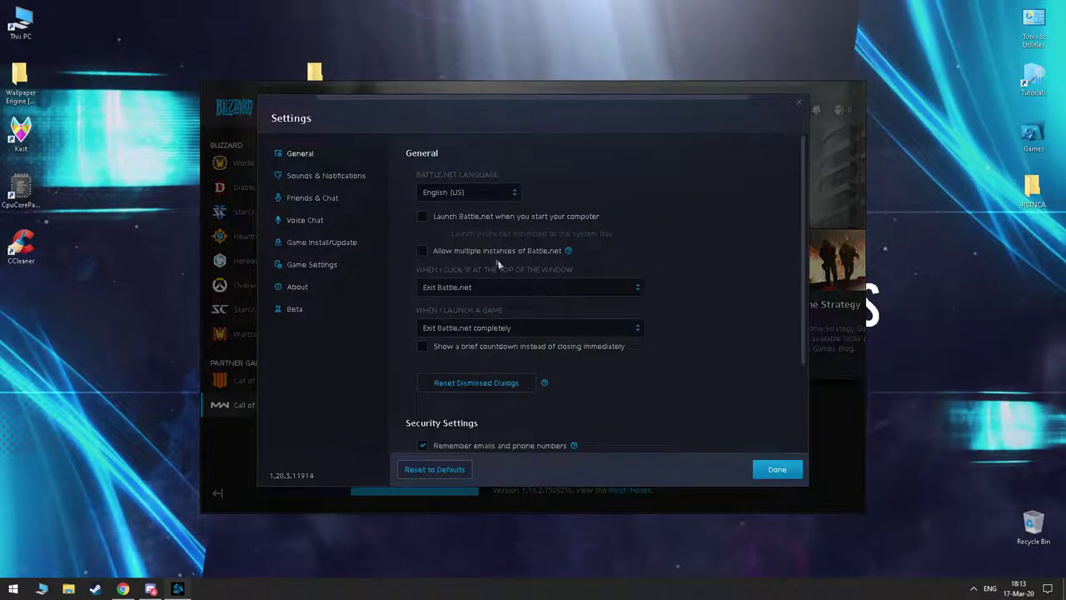
click(469, 287)
click(436, 325)
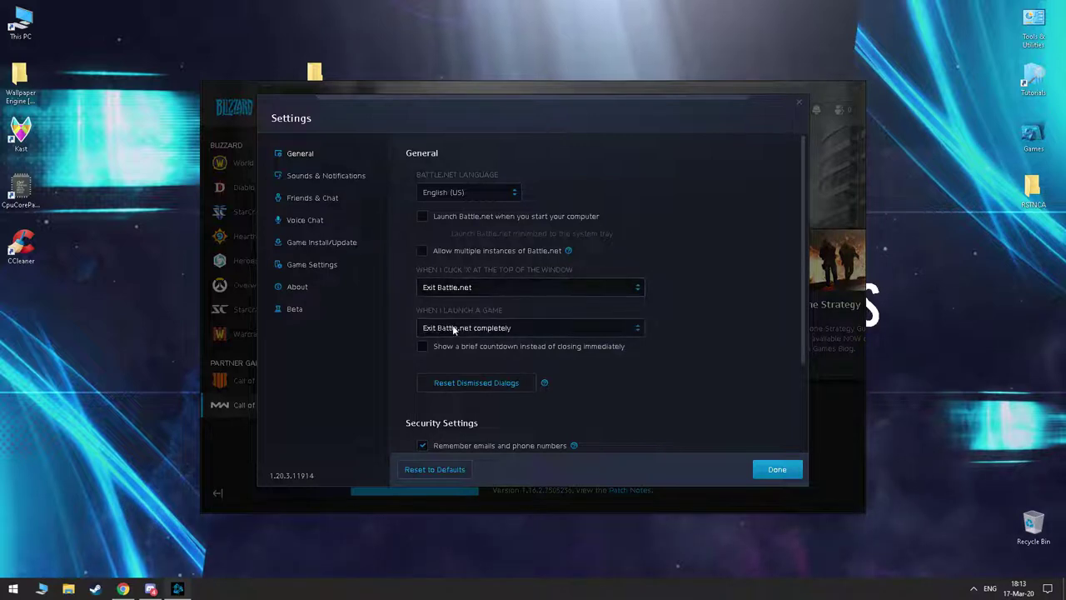
click(452, 327)
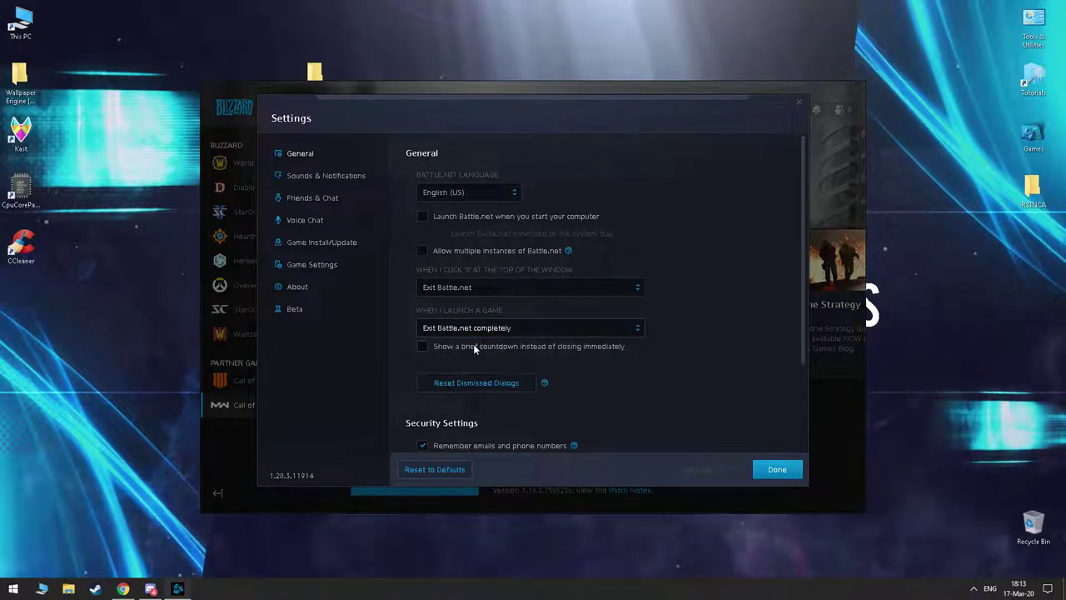
click(773, 471)
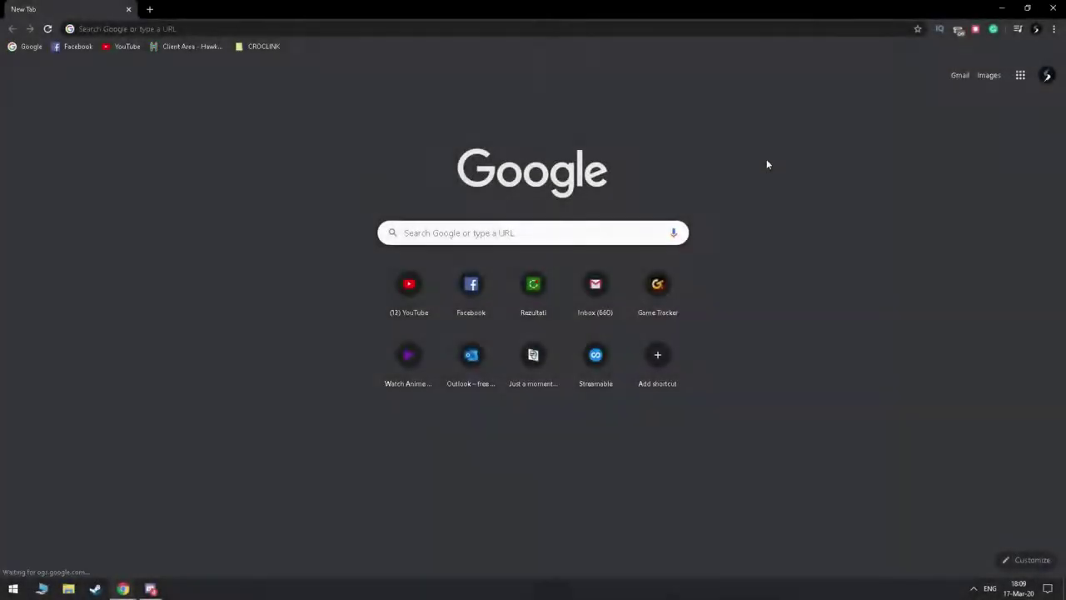
In Chrome's advanced System settings, disable the TunnelBear VPN extension controlling the proxy and close the settings tab.
click(1054, 29)
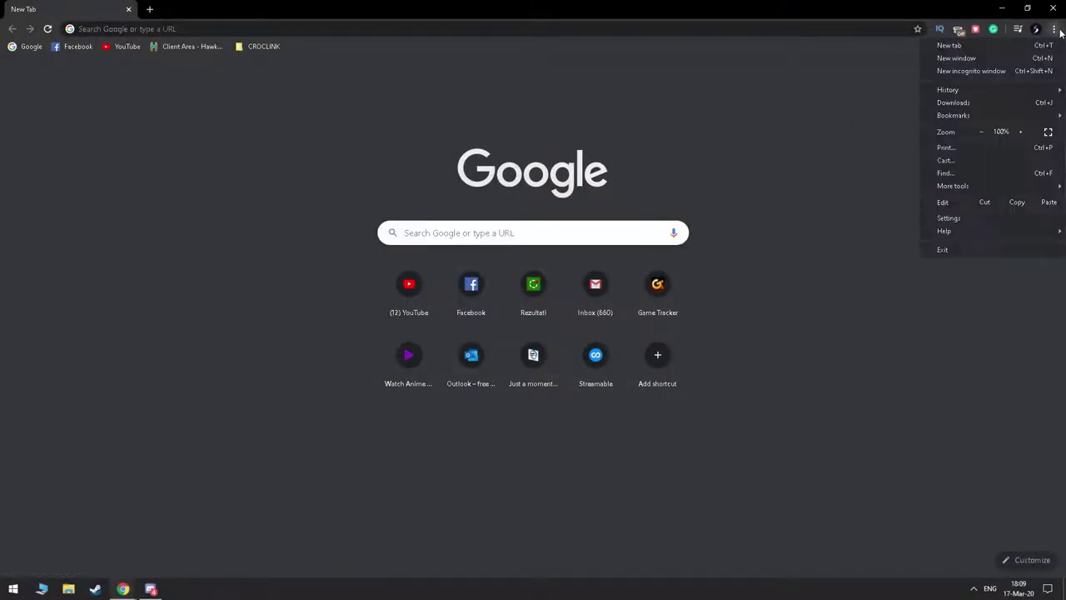
click(955, 219)
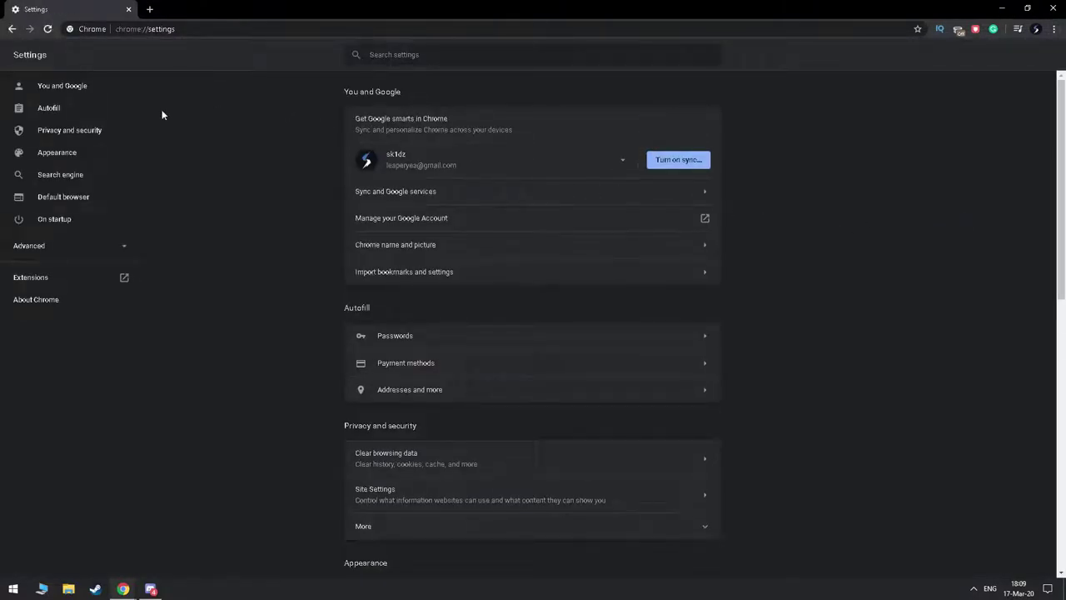
click(114, 247)
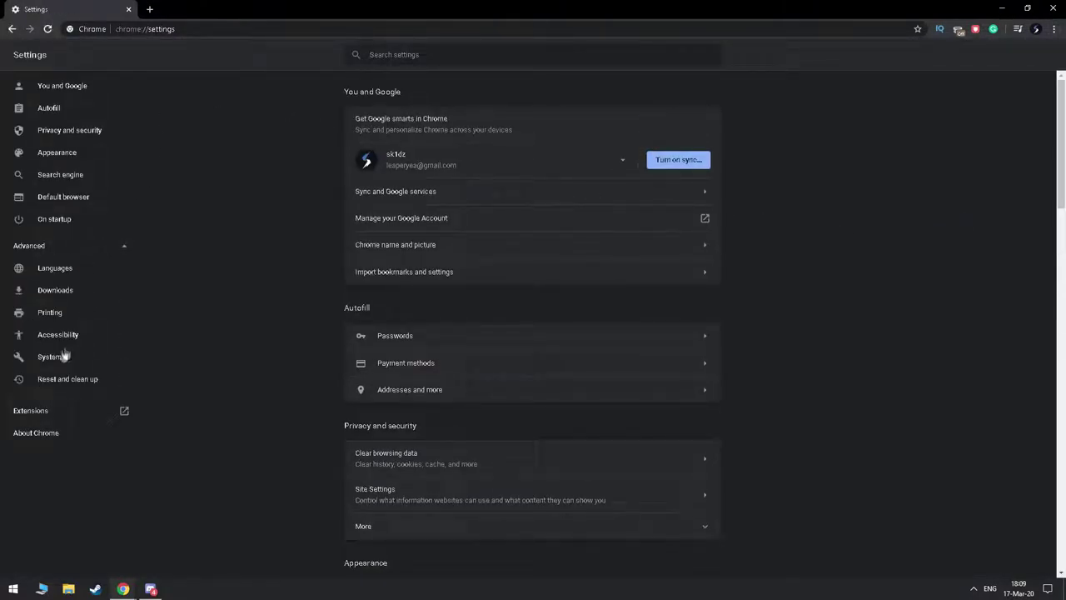
click(52, 357)
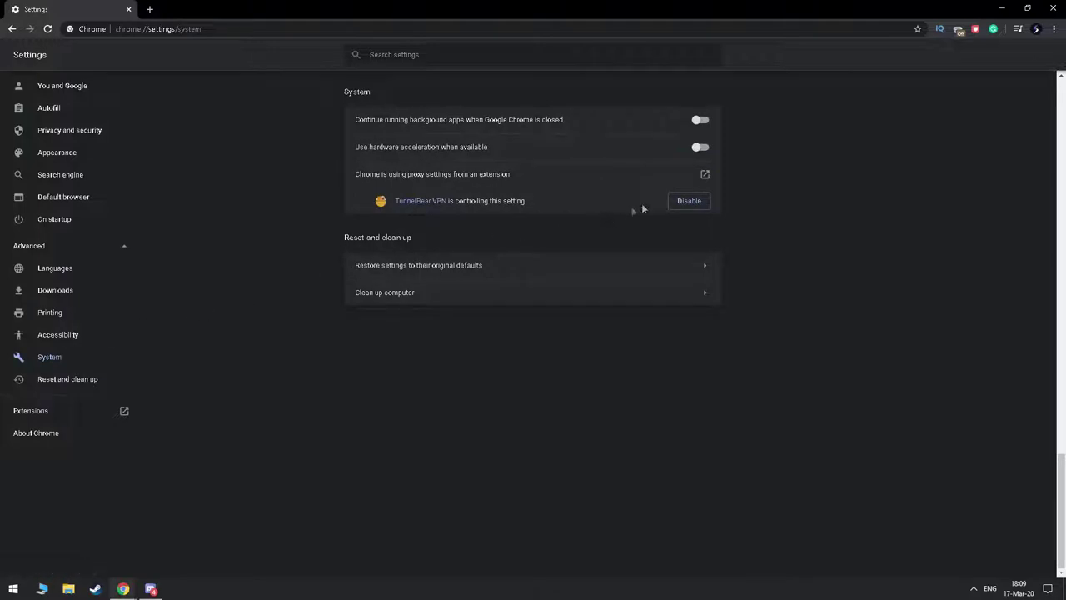
click(688, 201)
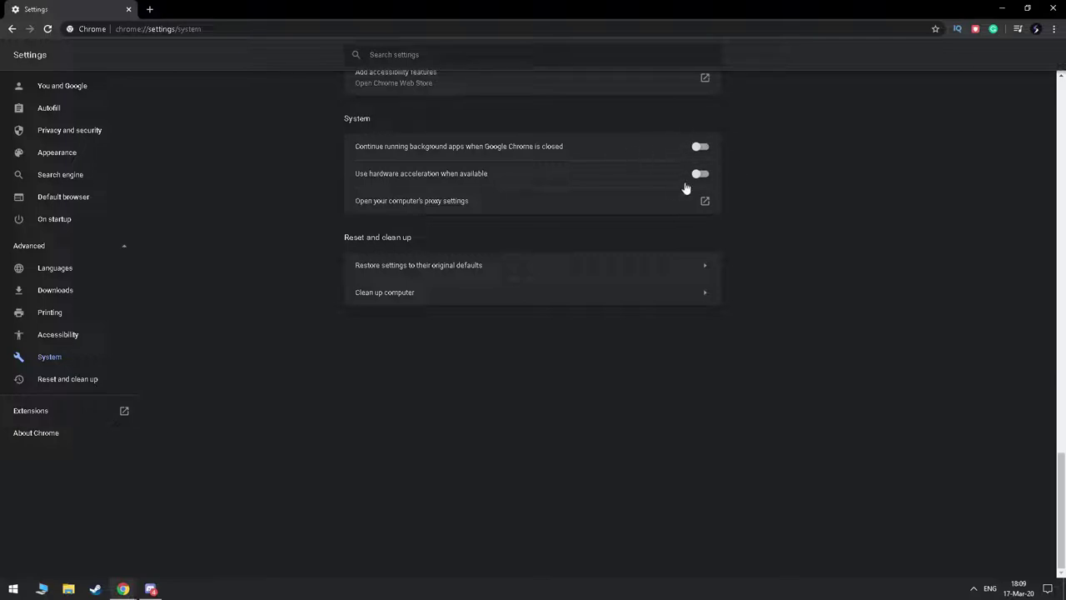
click(127, 11)
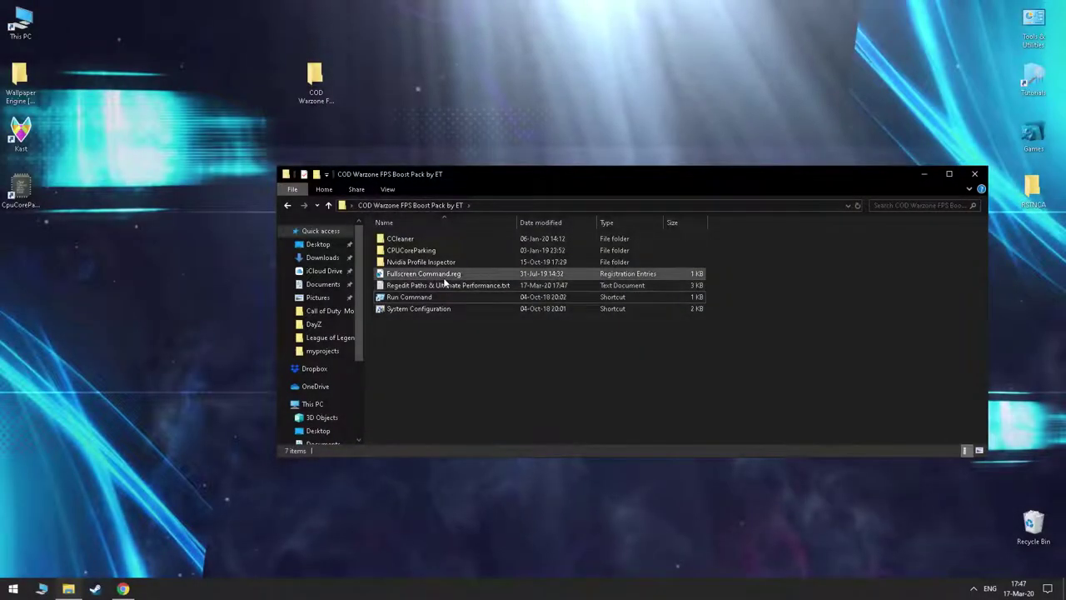
Add the boost pack's Fullscreen Command.reg file to the Windows registry and confirm the import.
click(445, 277)
double_click(444, 276)
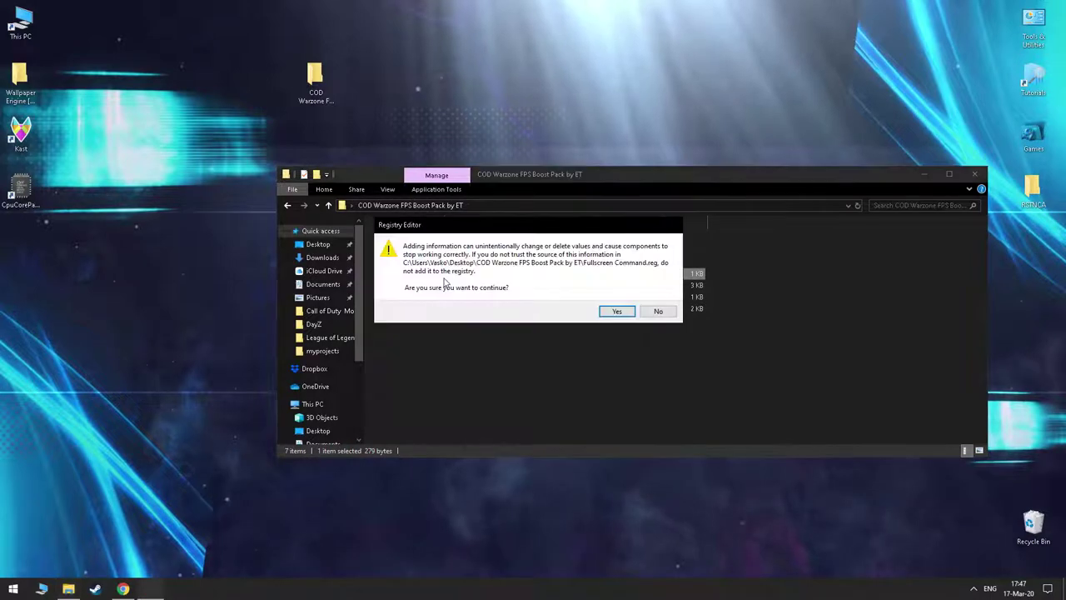
click(616, 311)
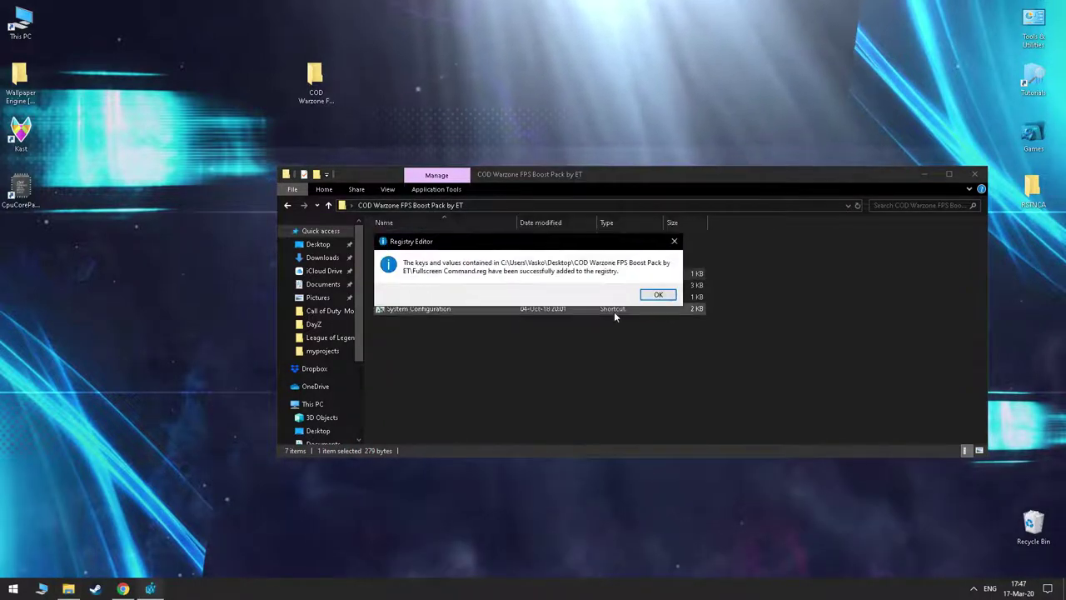
click(656, 296)
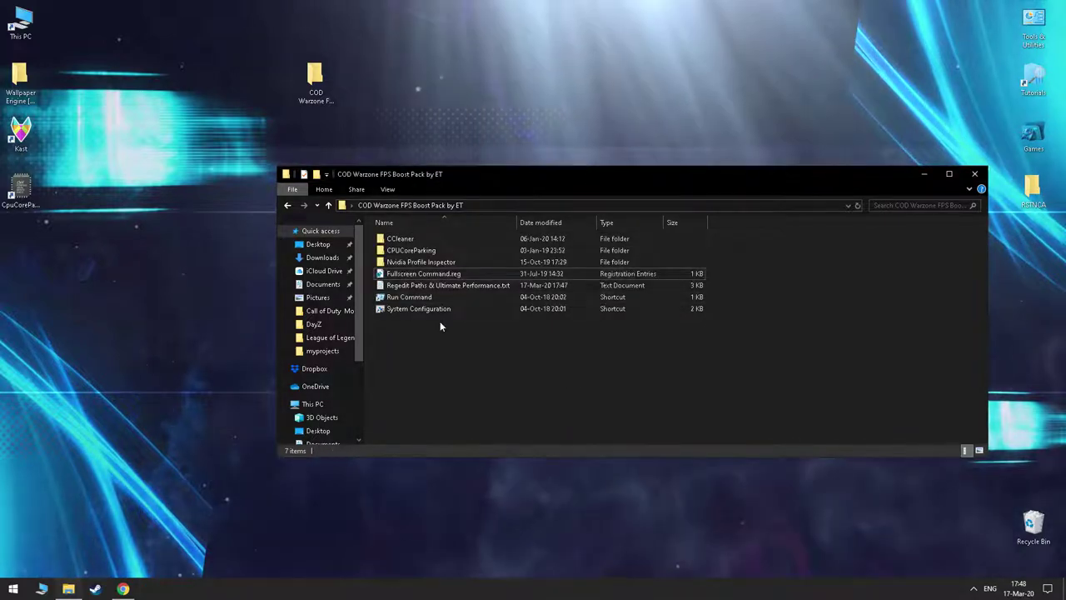
Open the boost pack's System Configuration shortcut and set the number of processors to 4 in the advanced boot options.
click(438, 309)
double_click(438, 310)
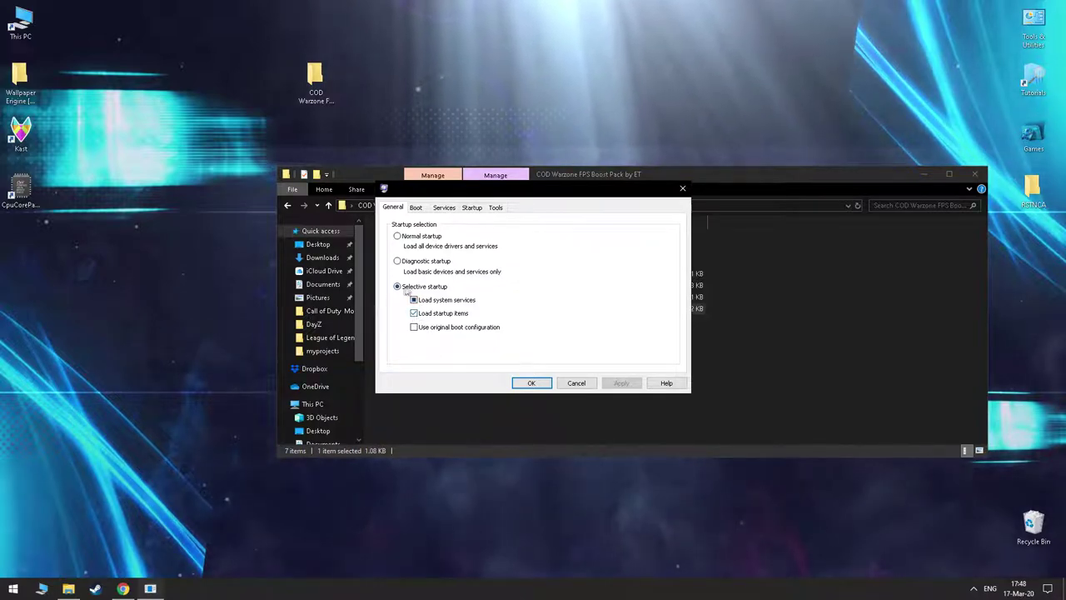
click(415, 209)
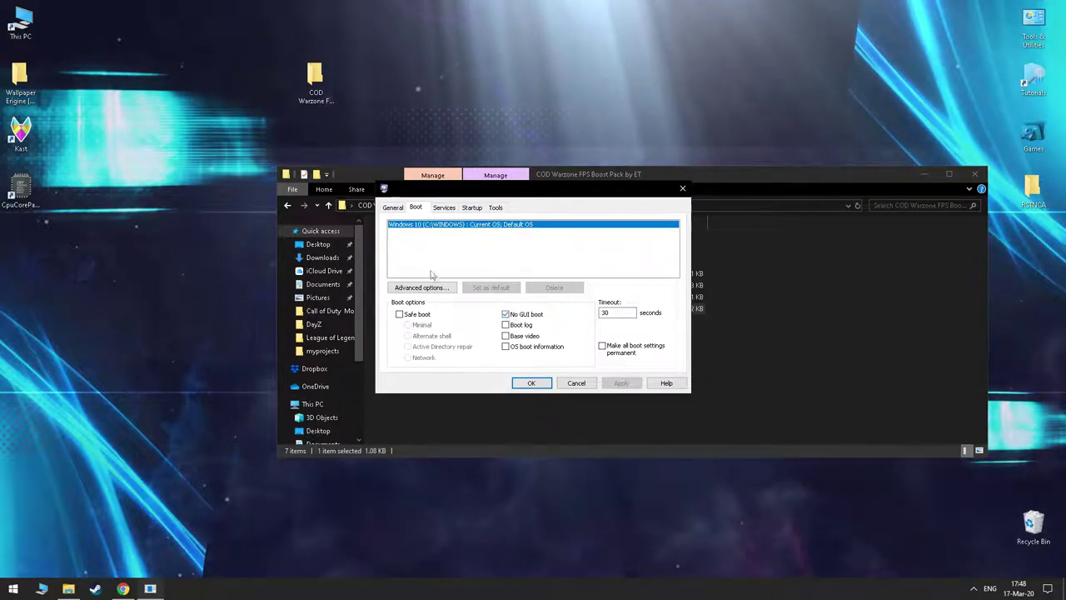
click(420, 287)
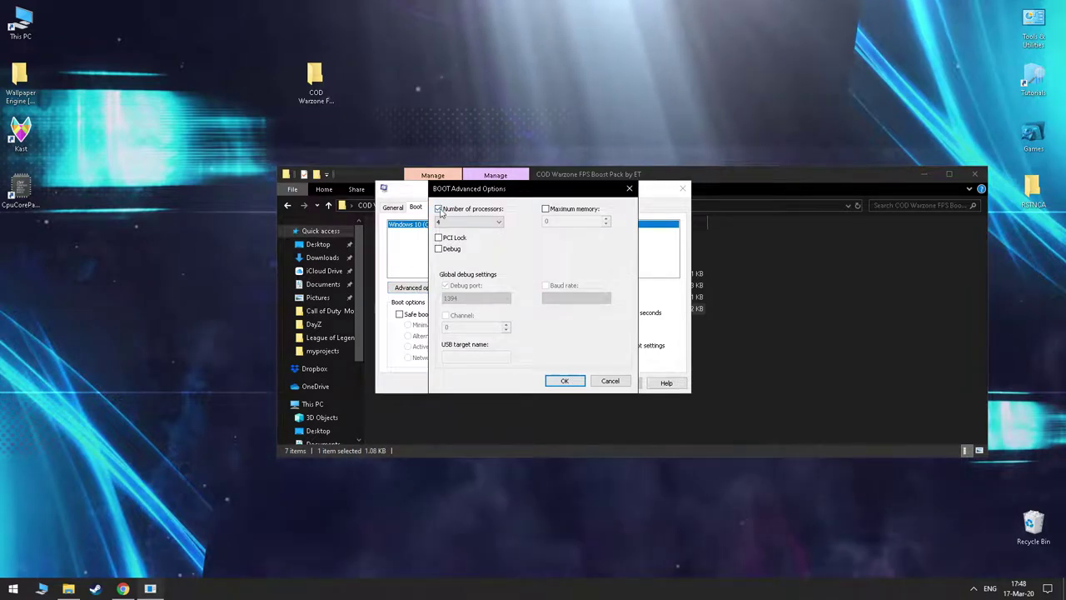
click(466, 222)
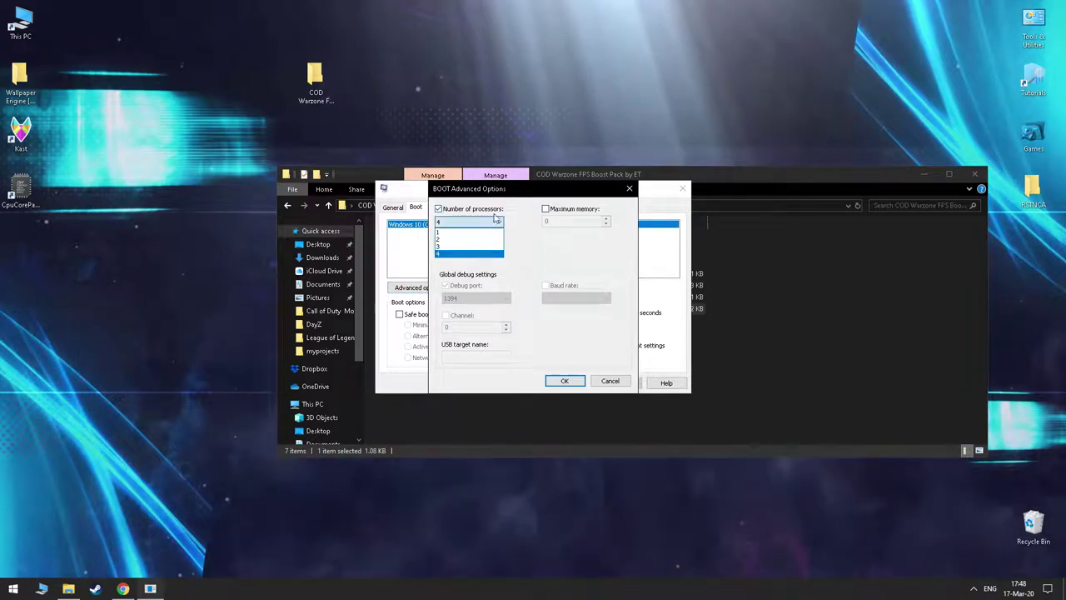
click(438, 254)
click(563, 381)
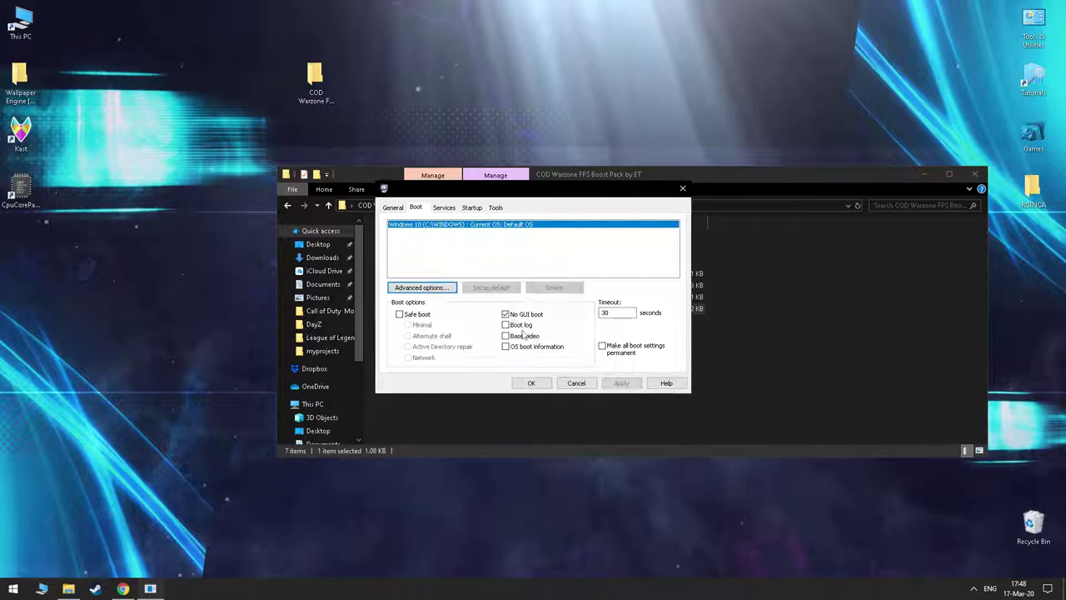
Hide all Microsoft services, disable Adobe Genuine Monitor Service and TunnelBear Maintenance, and apply the service changes.
click(444, 208)
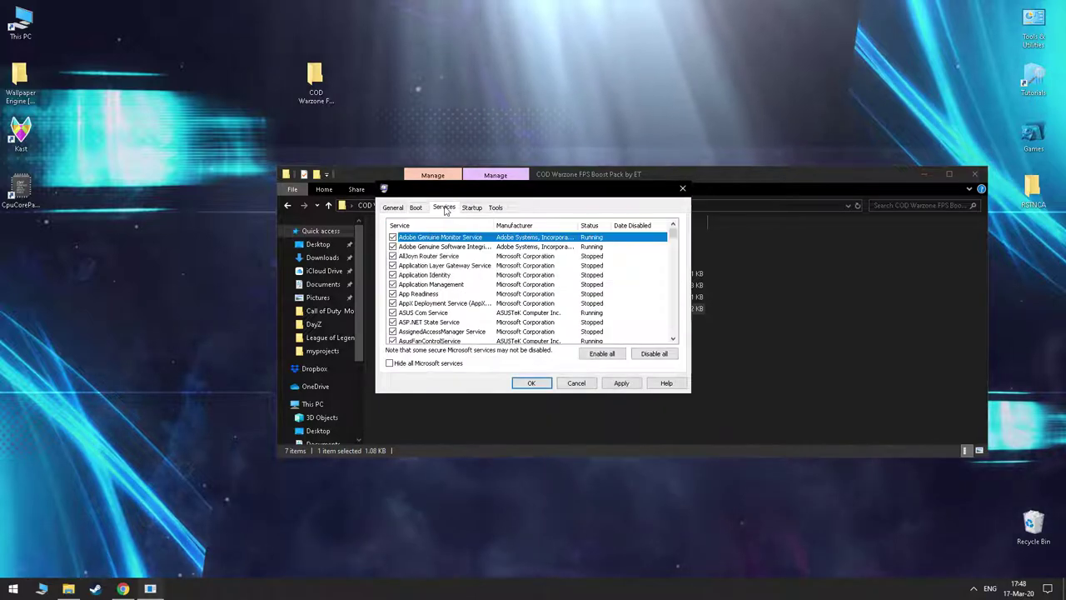
click(421, 363)
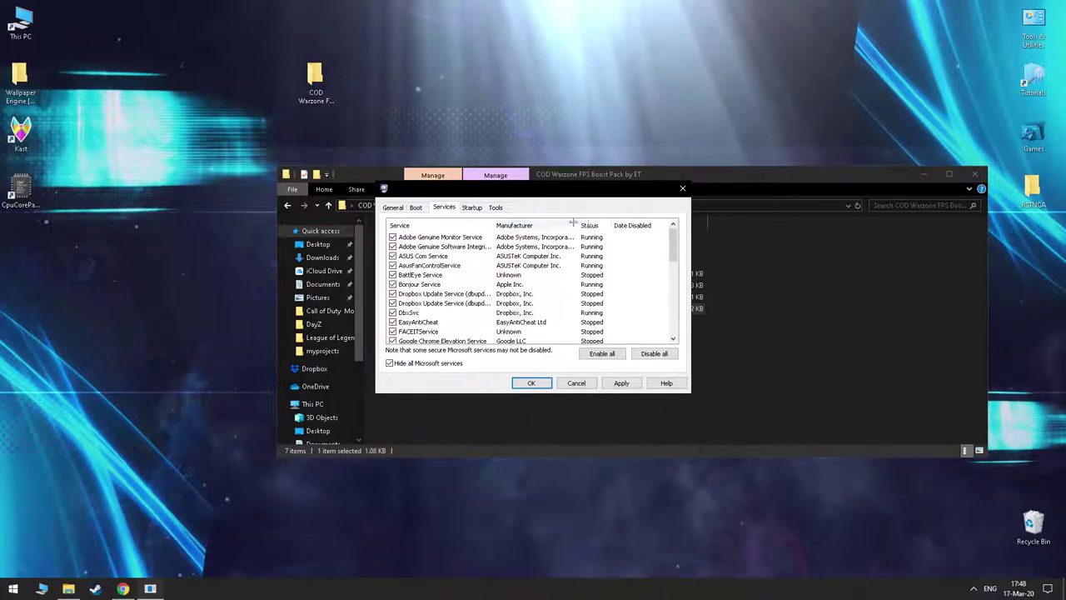
click(397, 240)
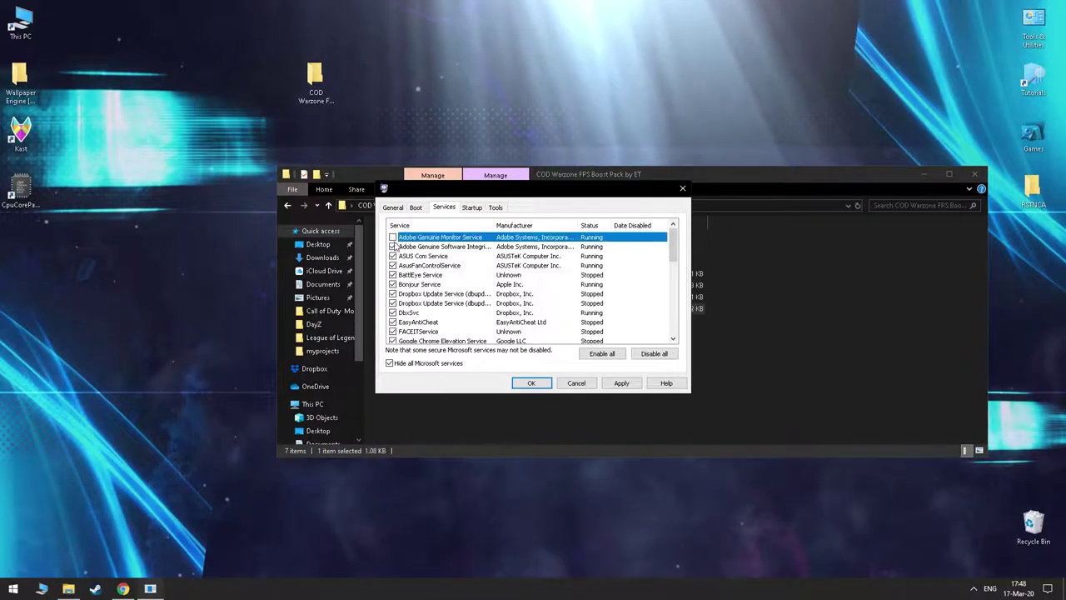
scroll(422, 271, down, 1)
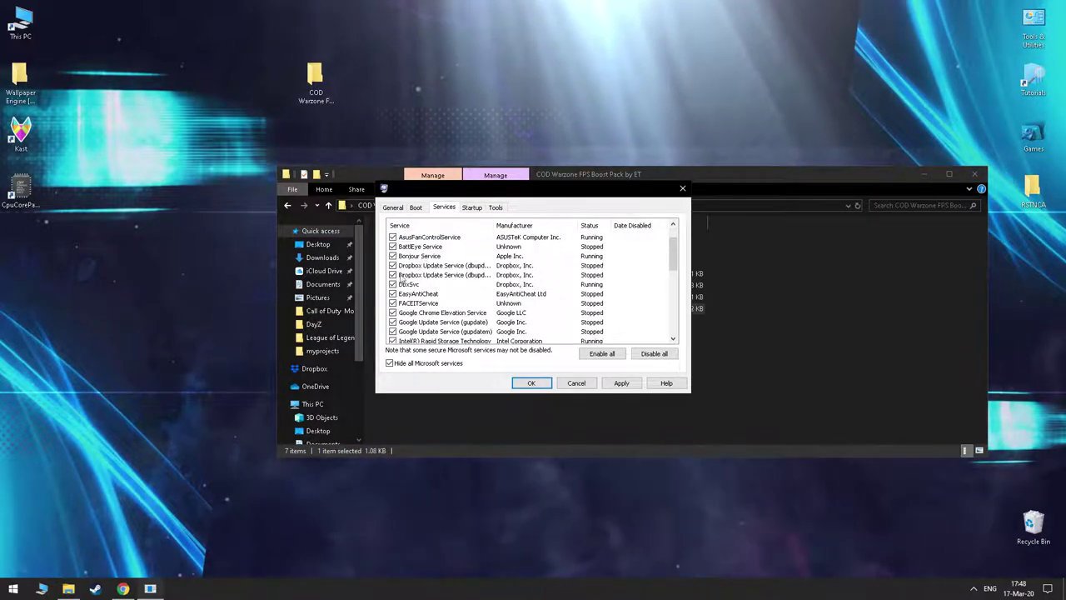
scroll(394, 298, down, 3)
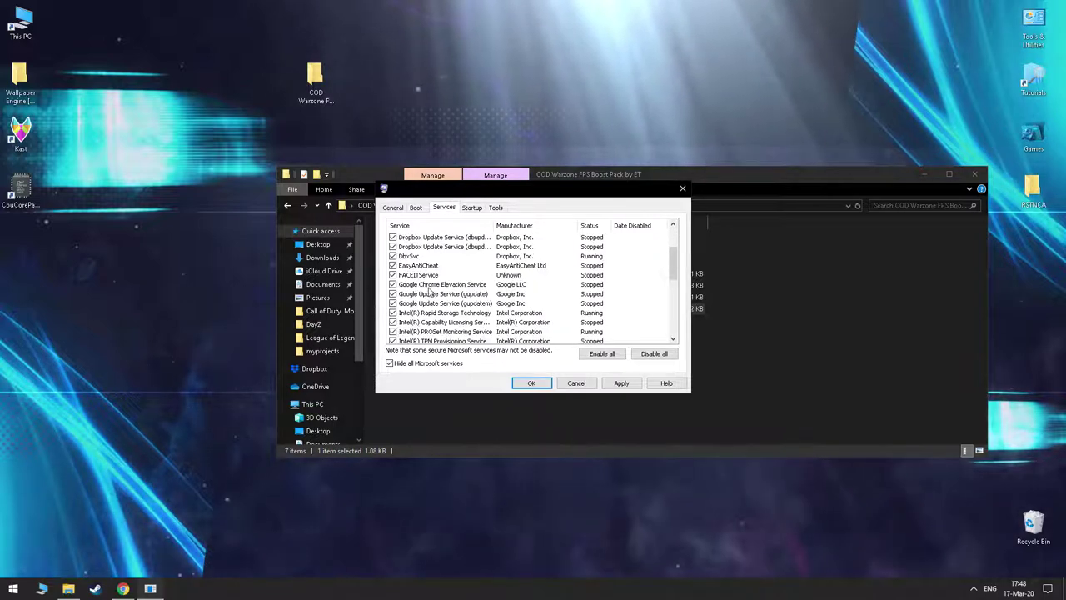
scroll(421, 297, down, 1)
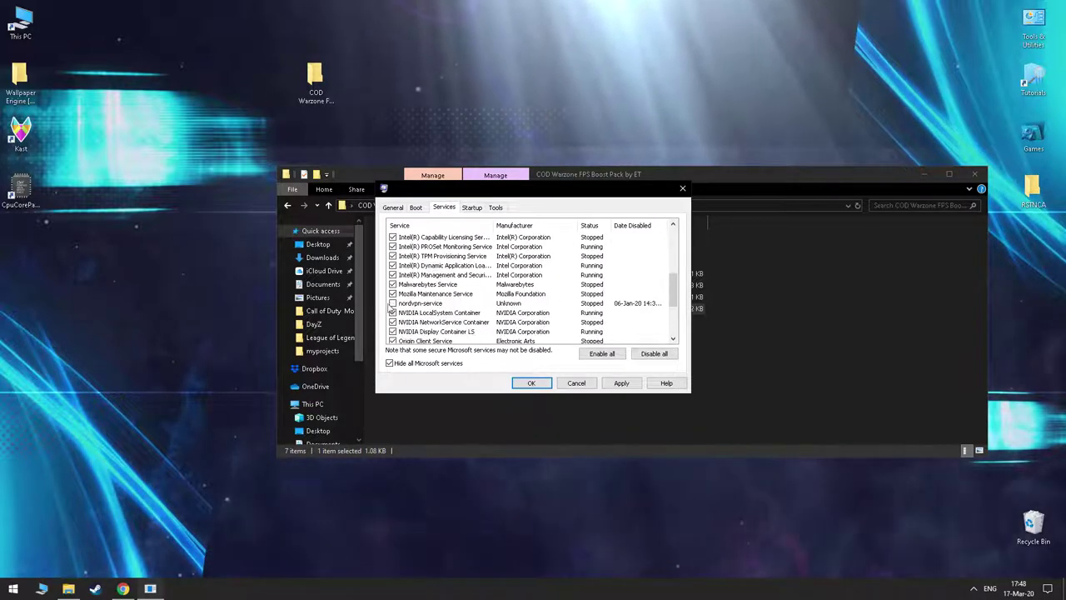
scroll(400, 307, down, 2)
scroll(412, 307, down, 1)
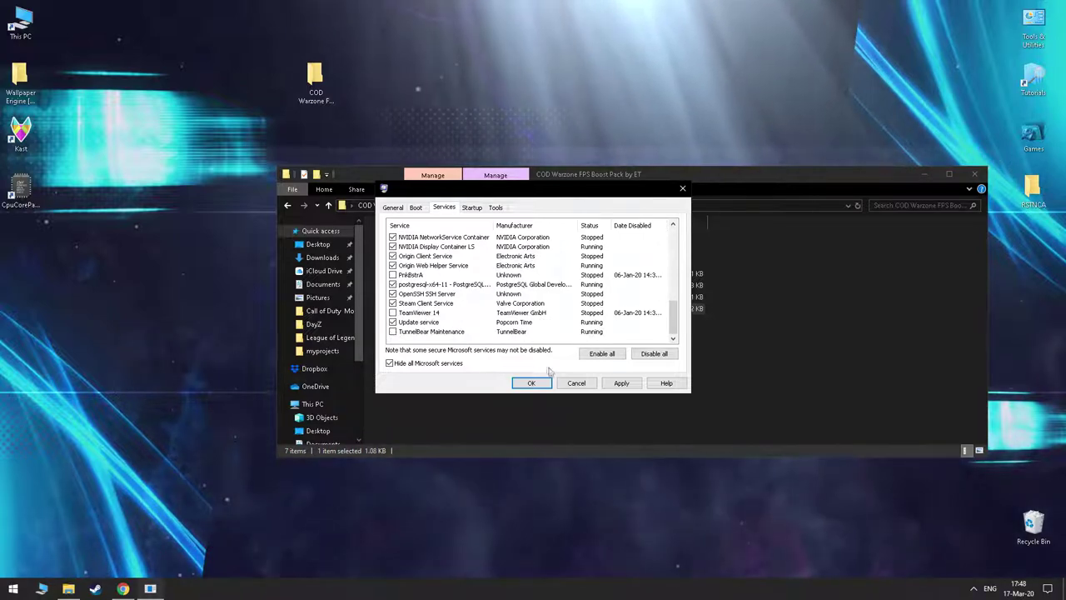
click(621, 383)
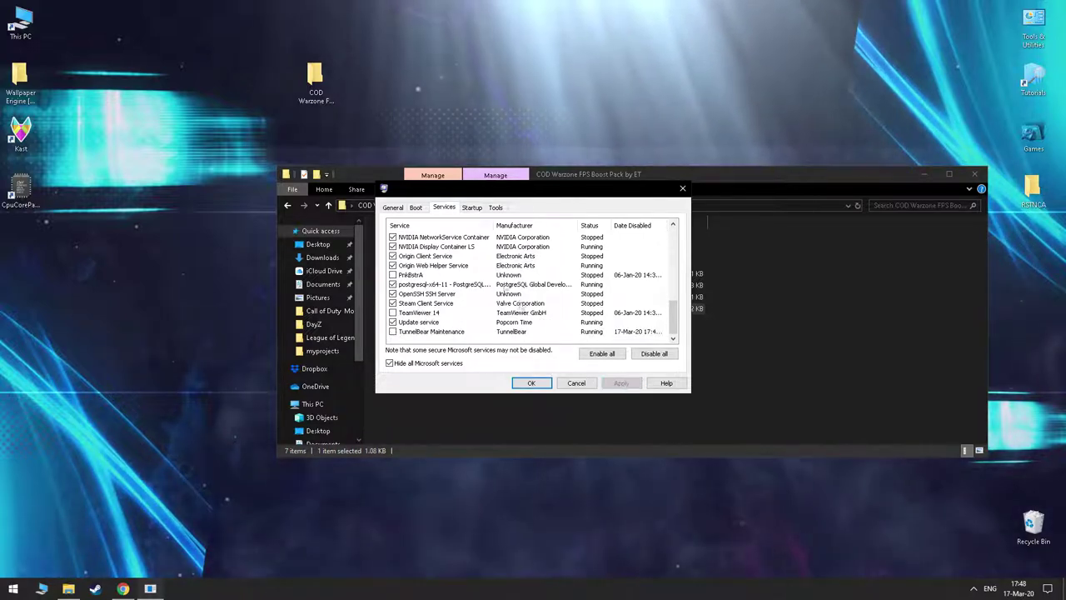
Open Task Manager's startup list from System Configuration, disable wallpaper32.exe and check the remaining startup entries.
click(471, 207)
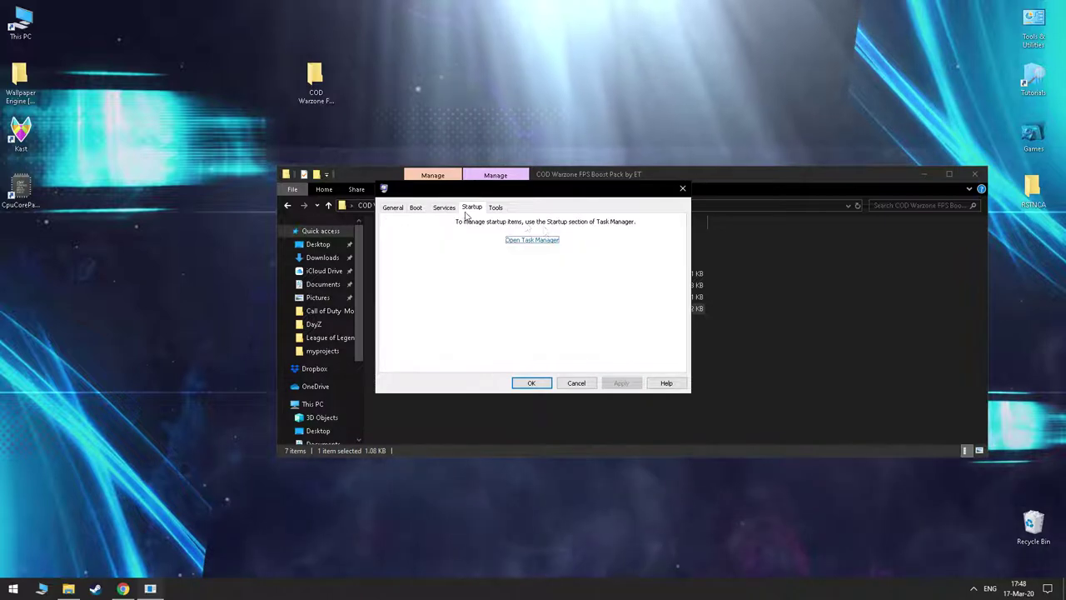
click(519, 239)
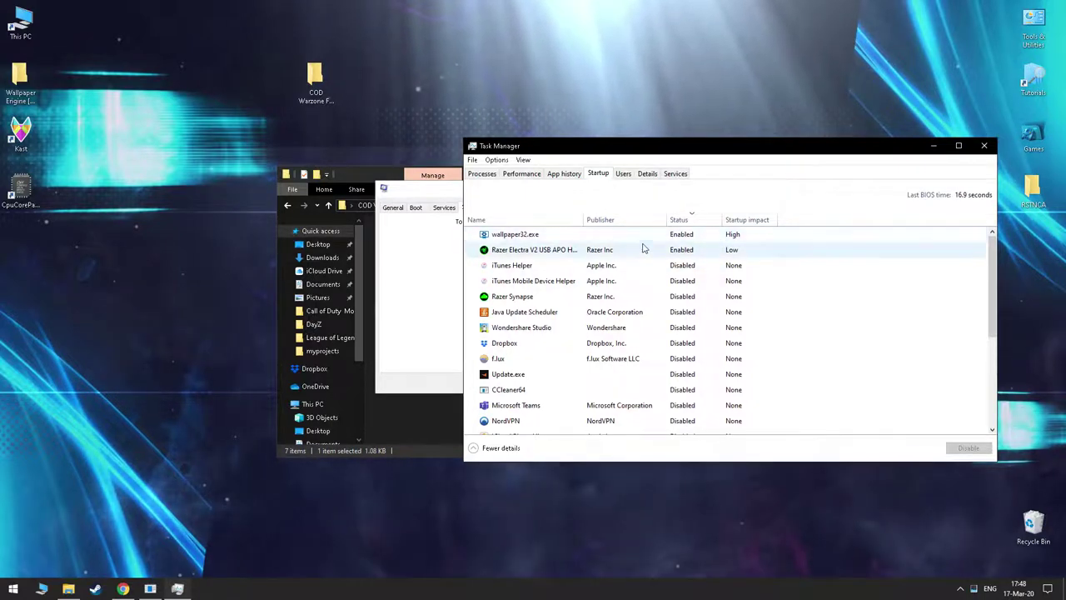
right_click(702, 236)
click(707, 244)
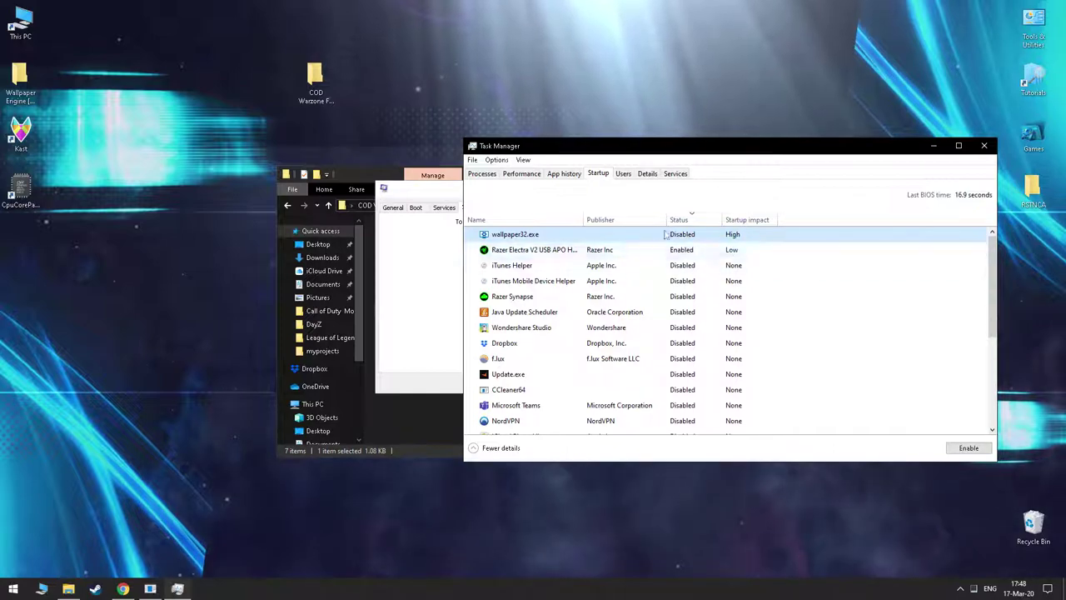
scroll(741, 267, down, 4)
scroll(741, 268, up, 5)
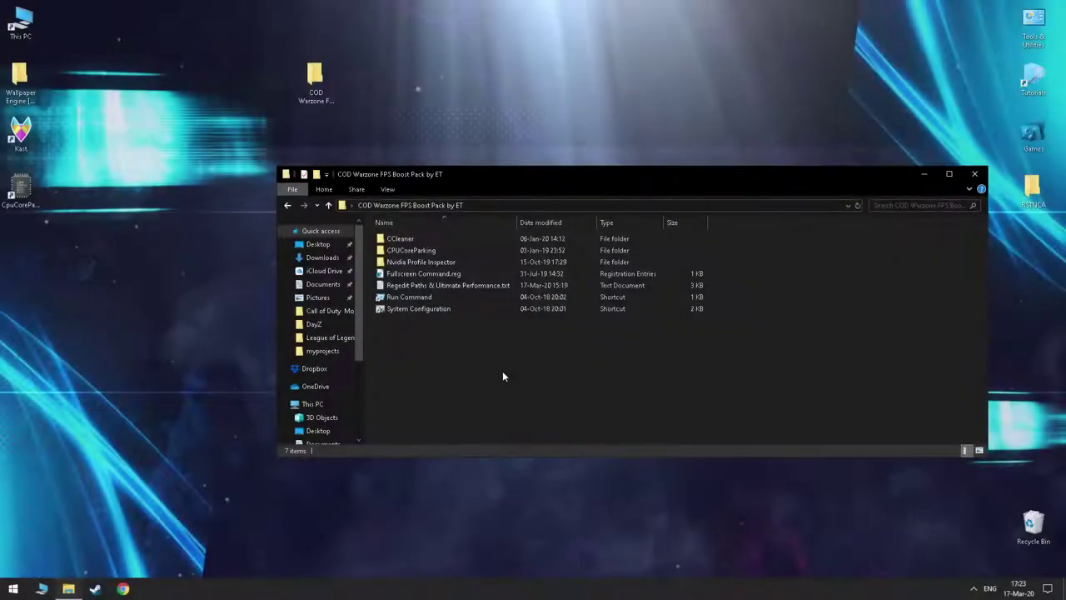
Run %temp% and permanently delete everything in the user Temp folder, granting administrator permission and skipping files in use.
double_click(434, 298)
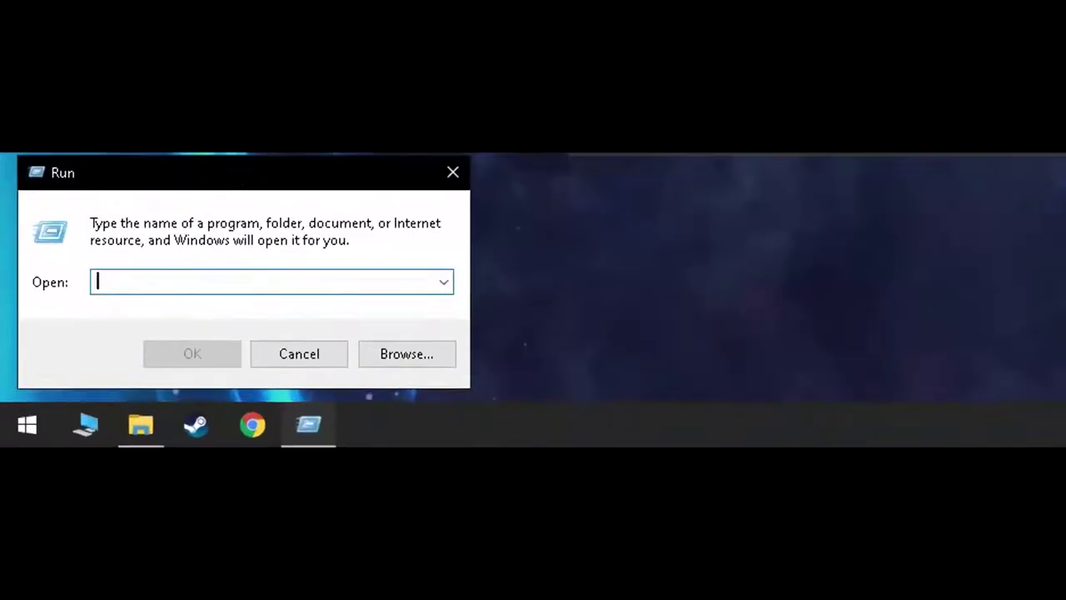
text(%temp%)
key(Return)
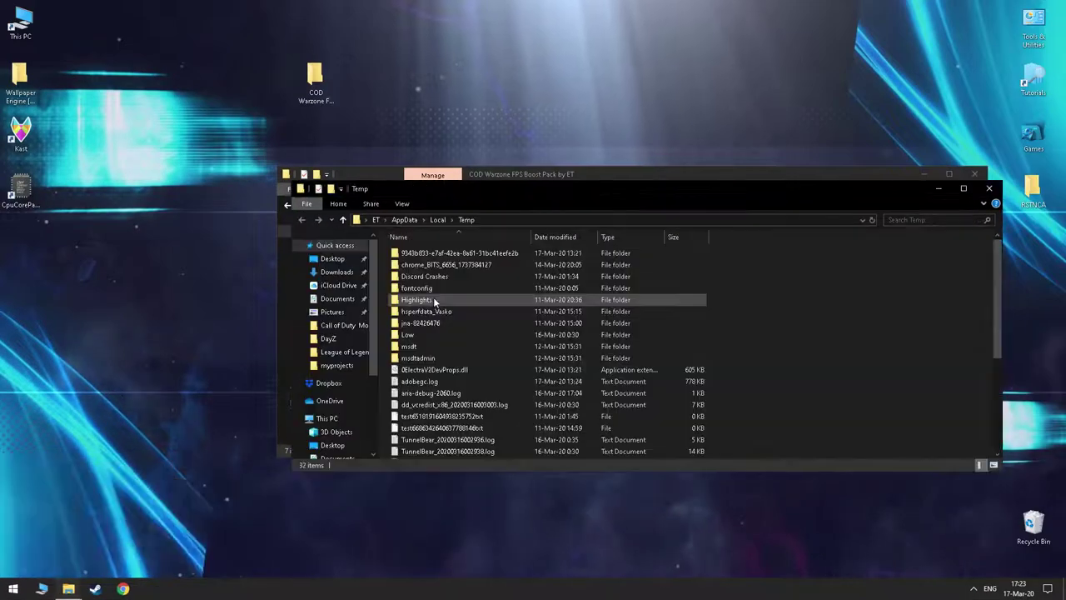
drag(757, 255, 575, 454)
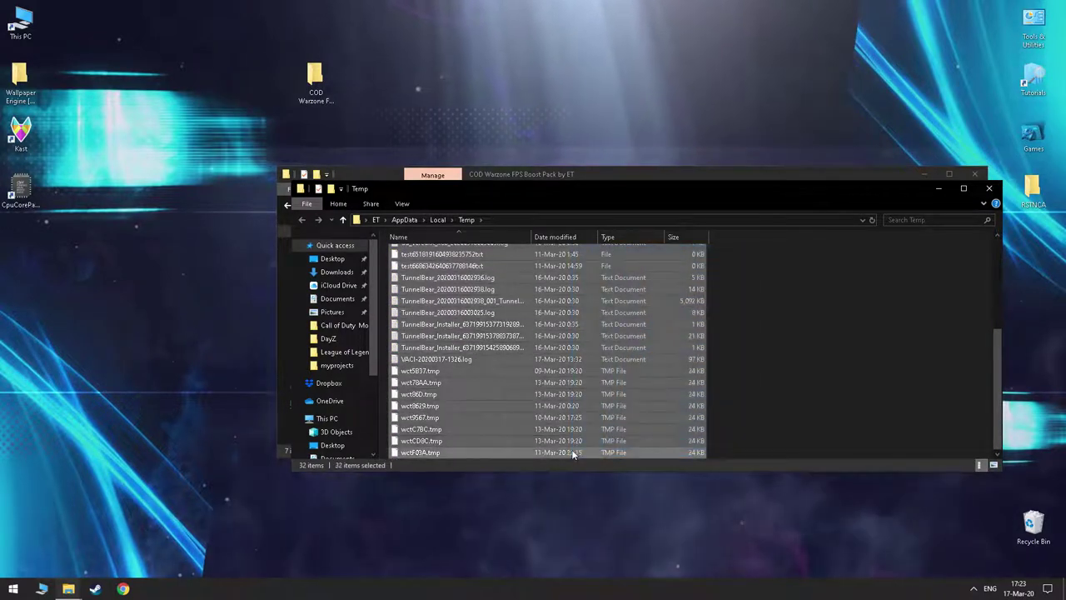
key(shift+Delete)
key(Return)
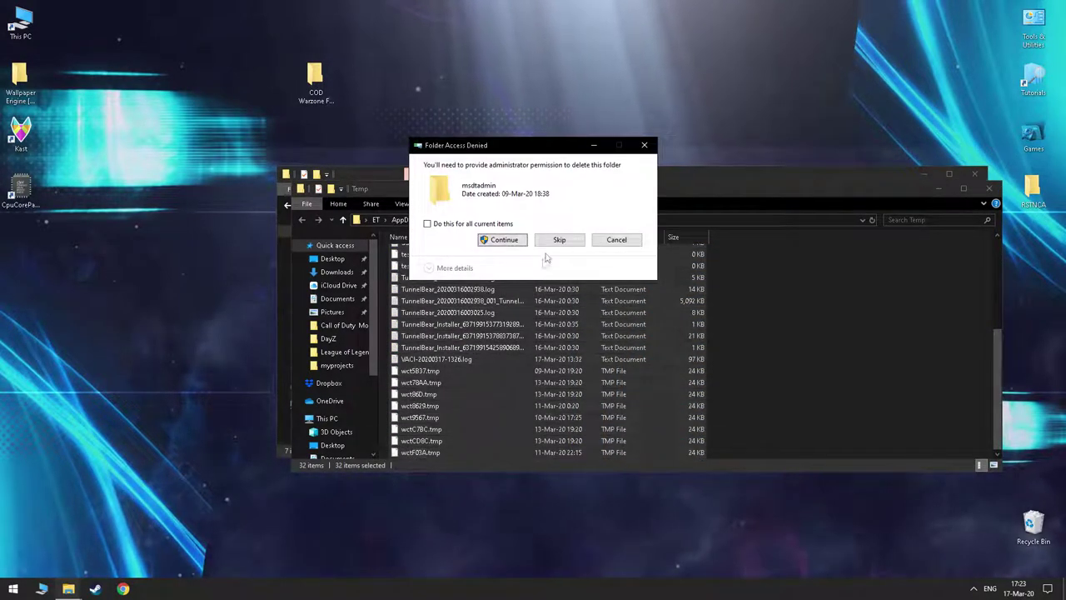
click(504, 240)
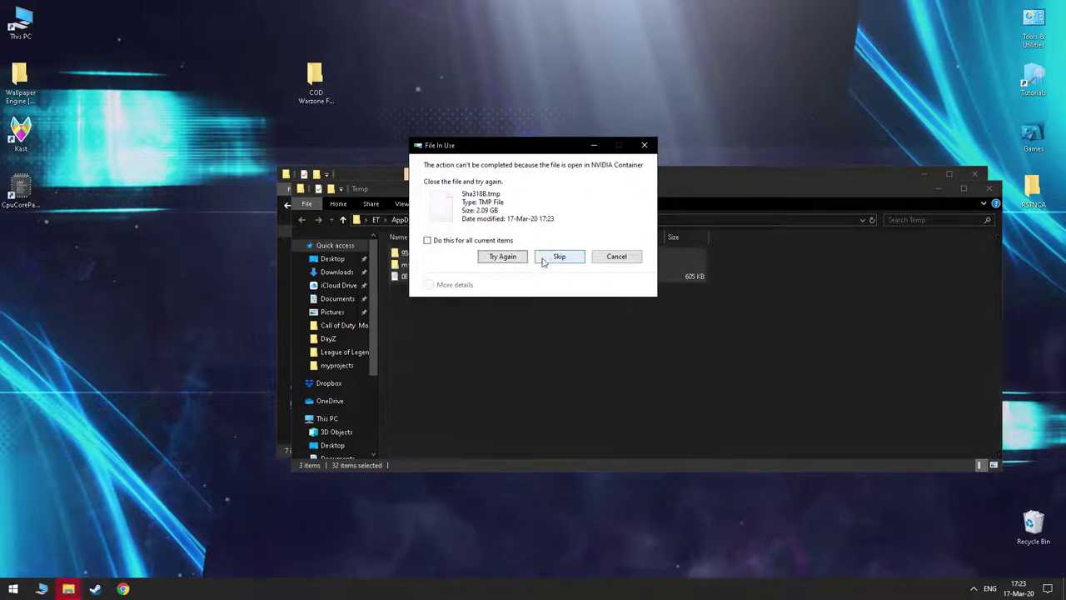
click(556, 256)
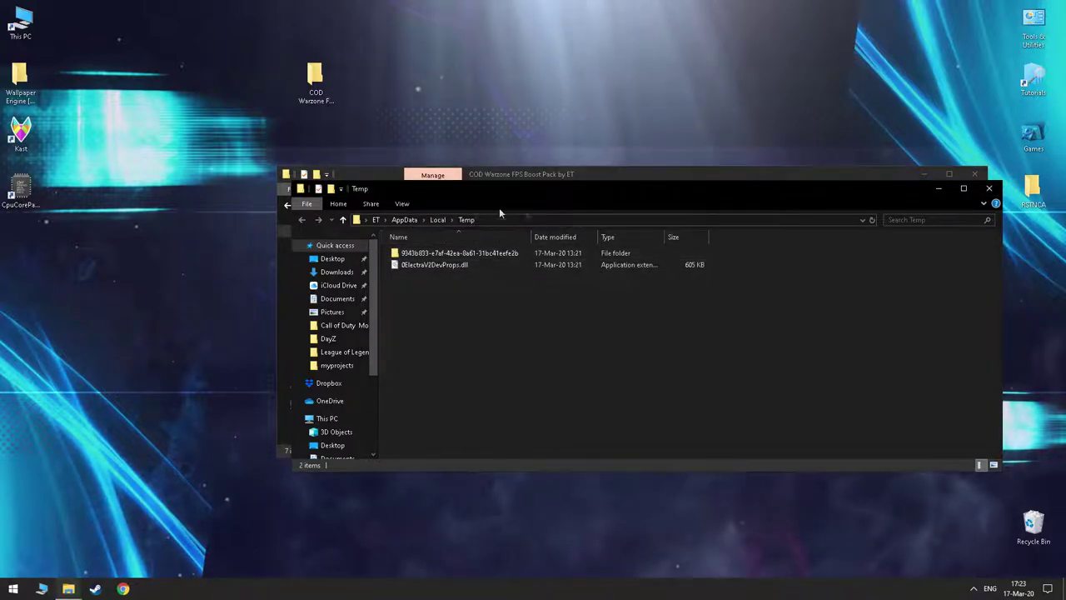
click(988, 188)
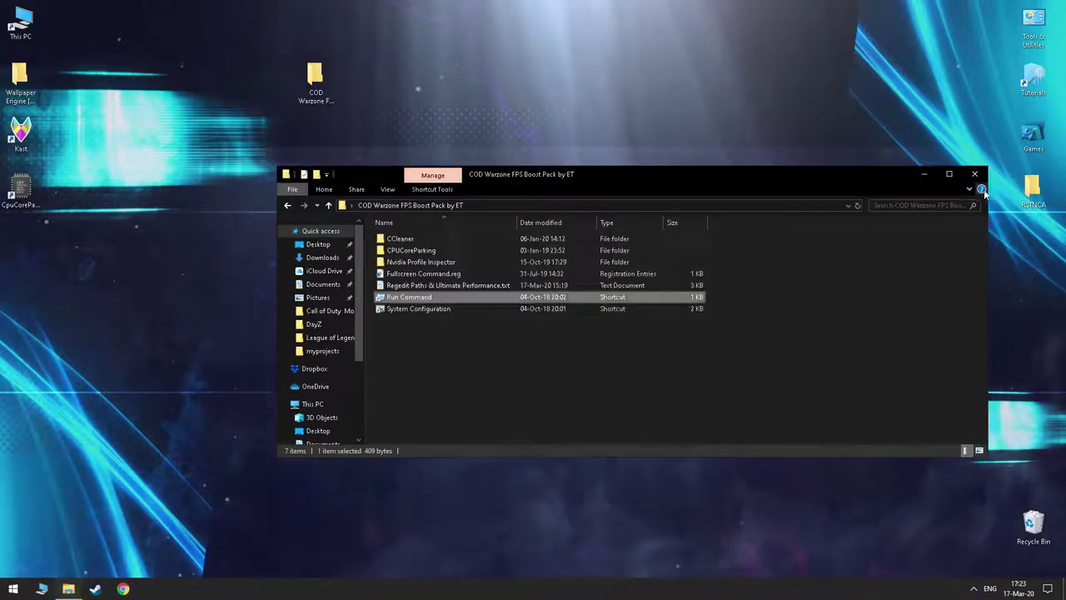
Run temp and permanently delete all items in the Windows Temp folder, continuing as administrator and skipping files in use.
double_click(403, 297)
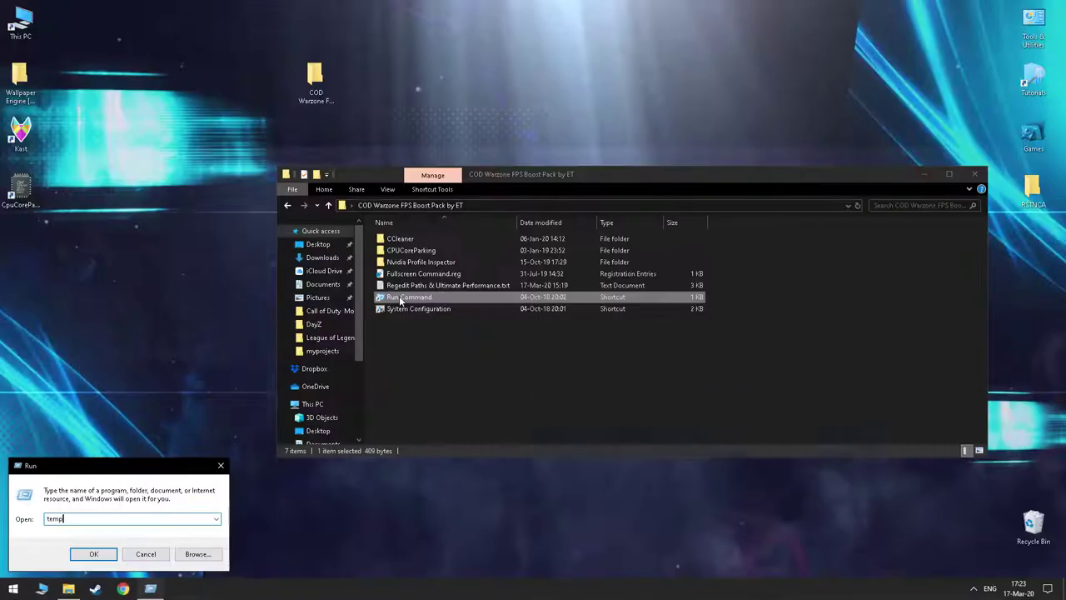
key(Return)
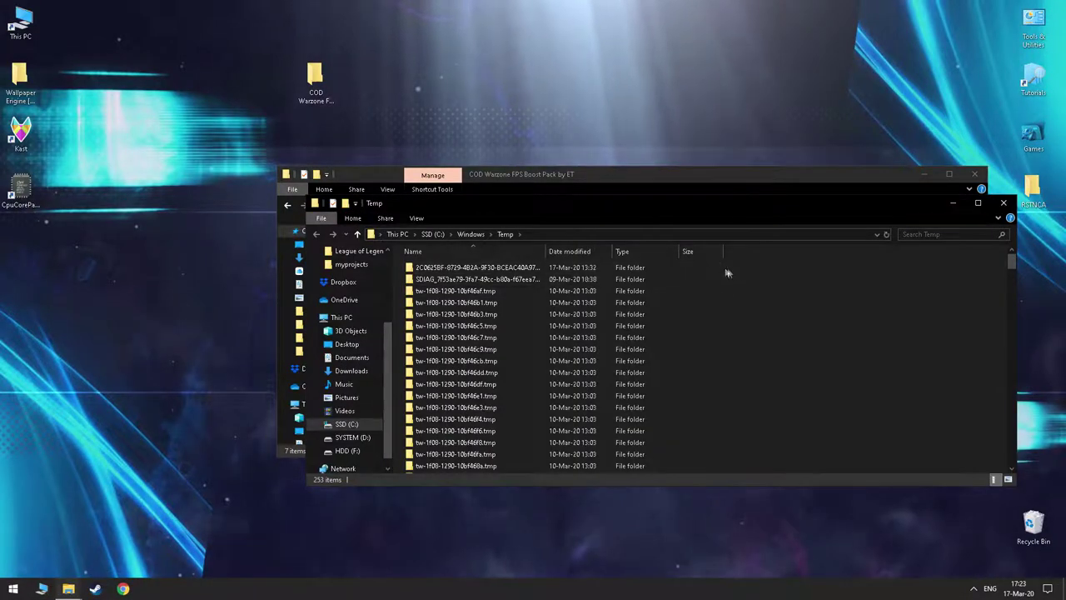
drag(718, 271, 539, 542)
key(shift+Delete)
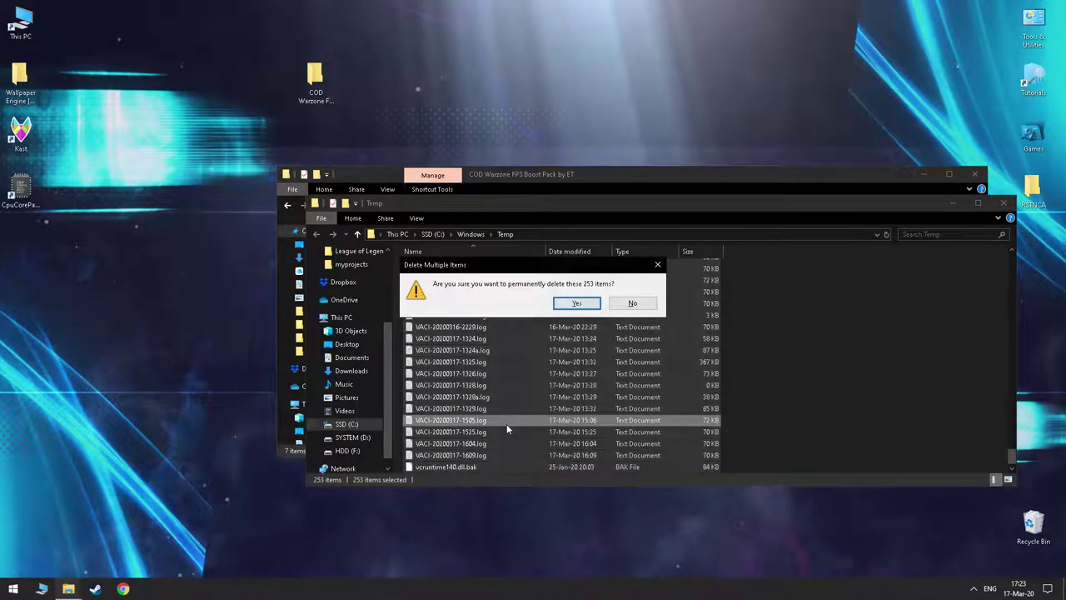
click(574, 303)
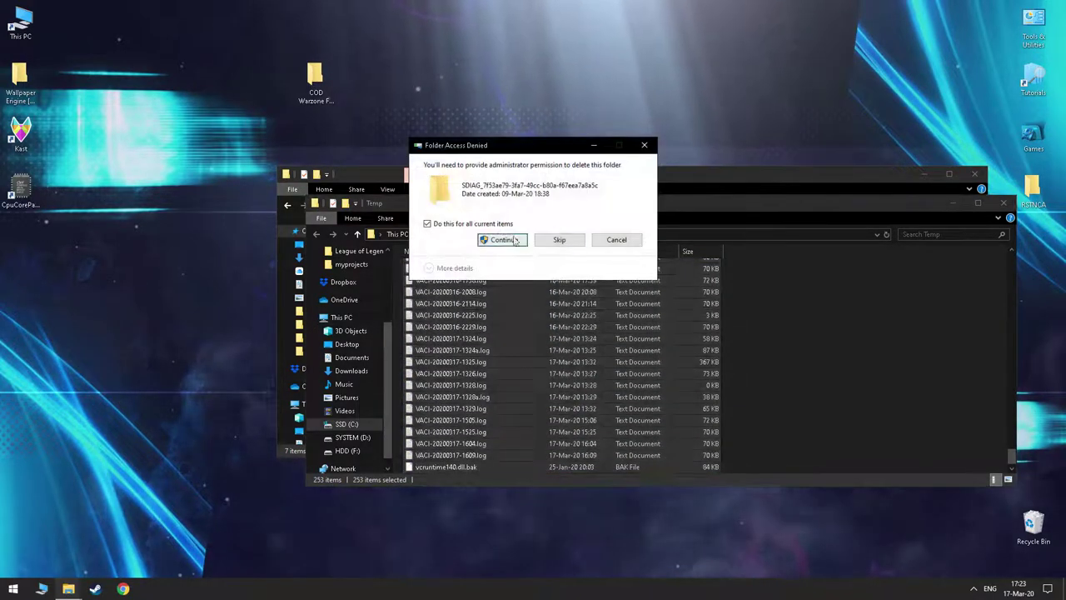
click(500, 239)
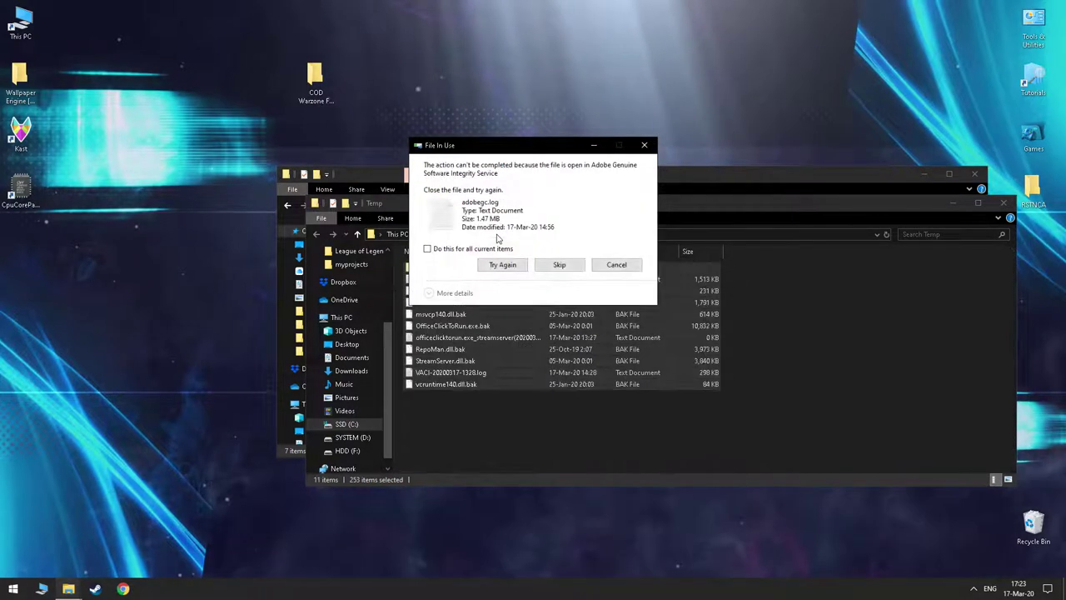
click(573, 268)
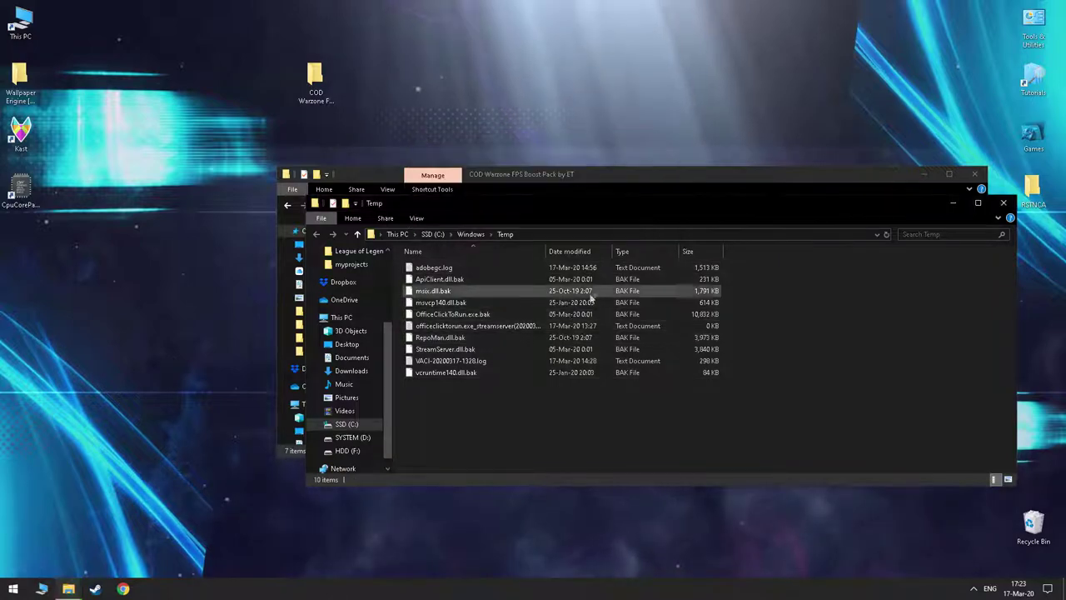
click(1003, 204)
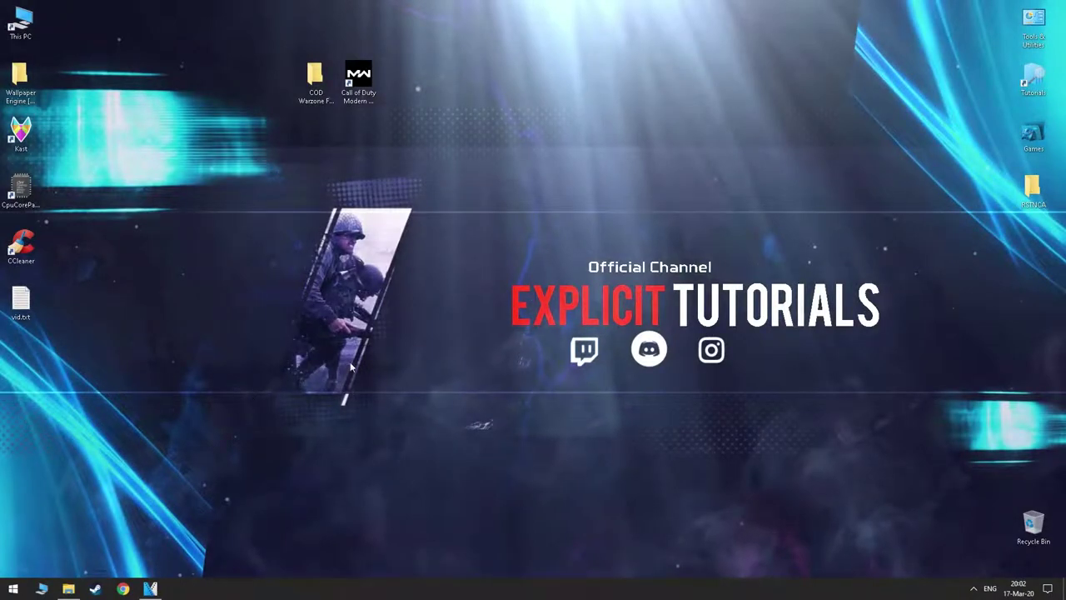
Search Windows for geforce, launch GeForce Experience and view the installed graphics driver's update status.
key(super)
text(g)
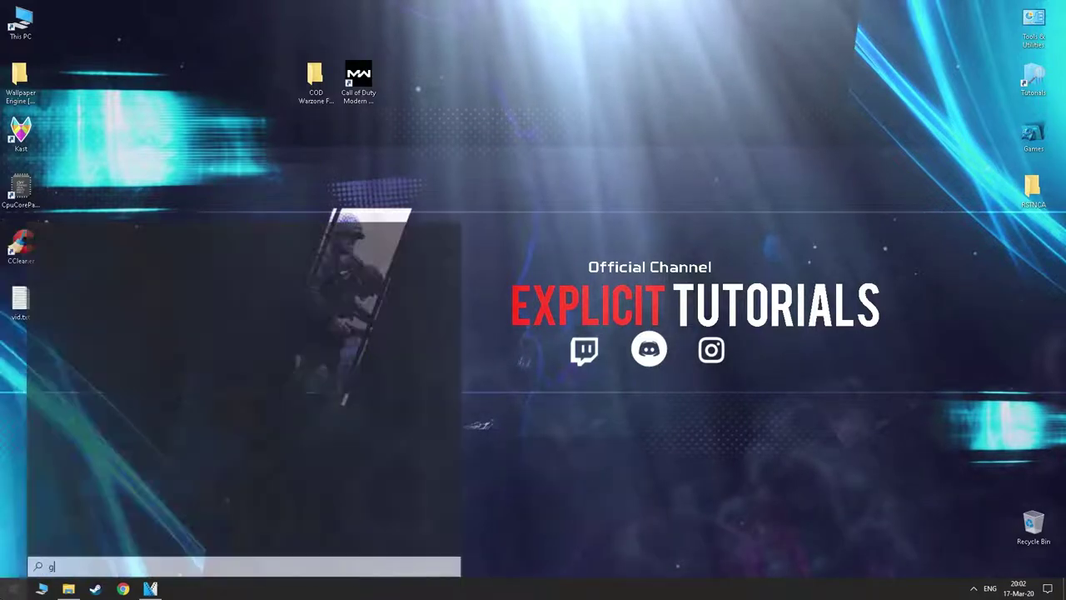
text(eforce)
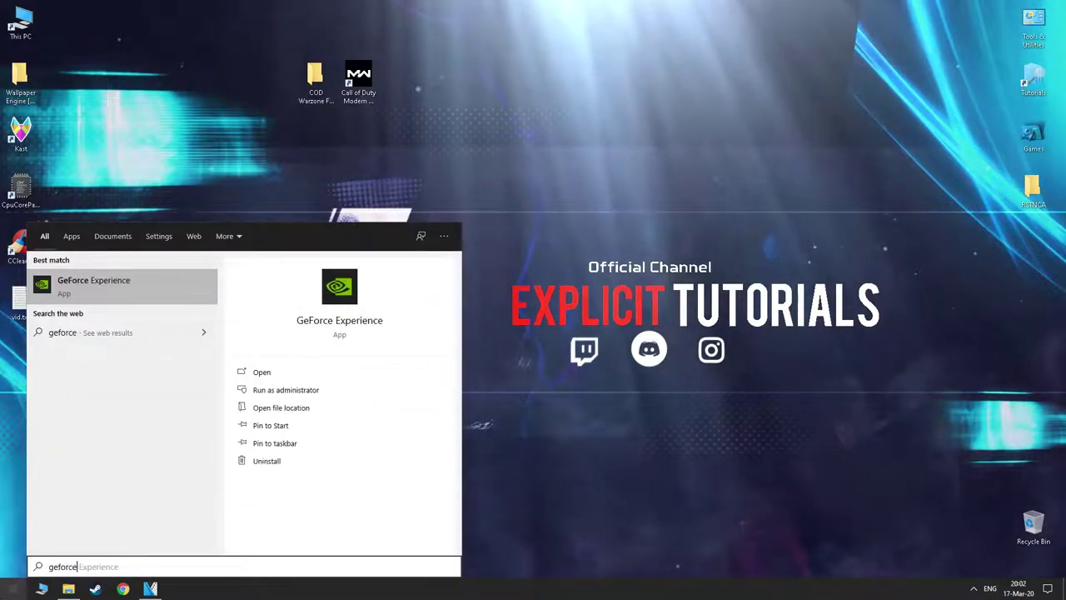
key(Return)
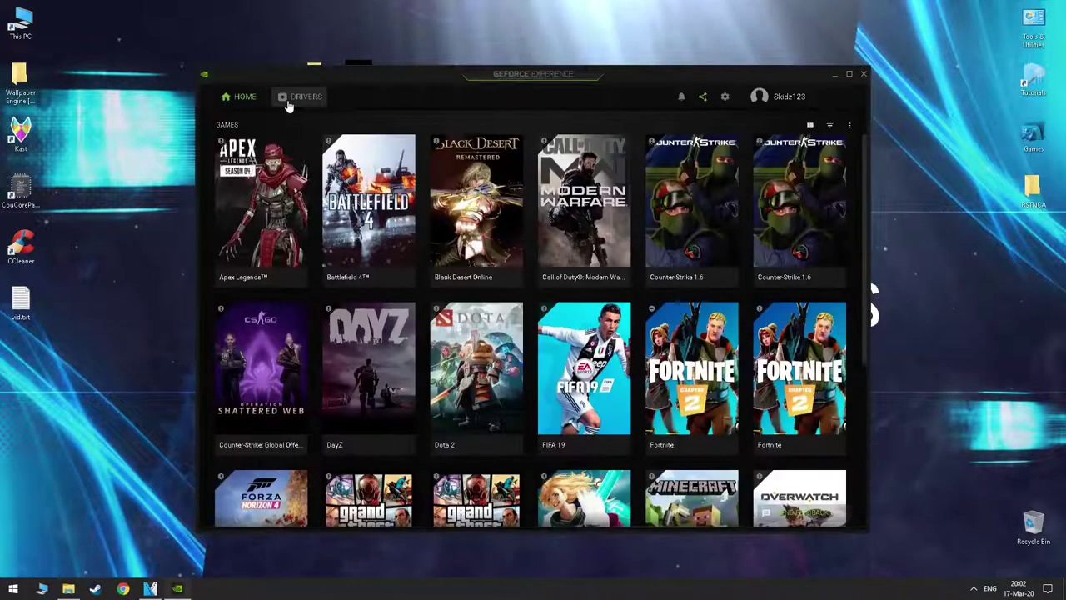
click(288, 106)
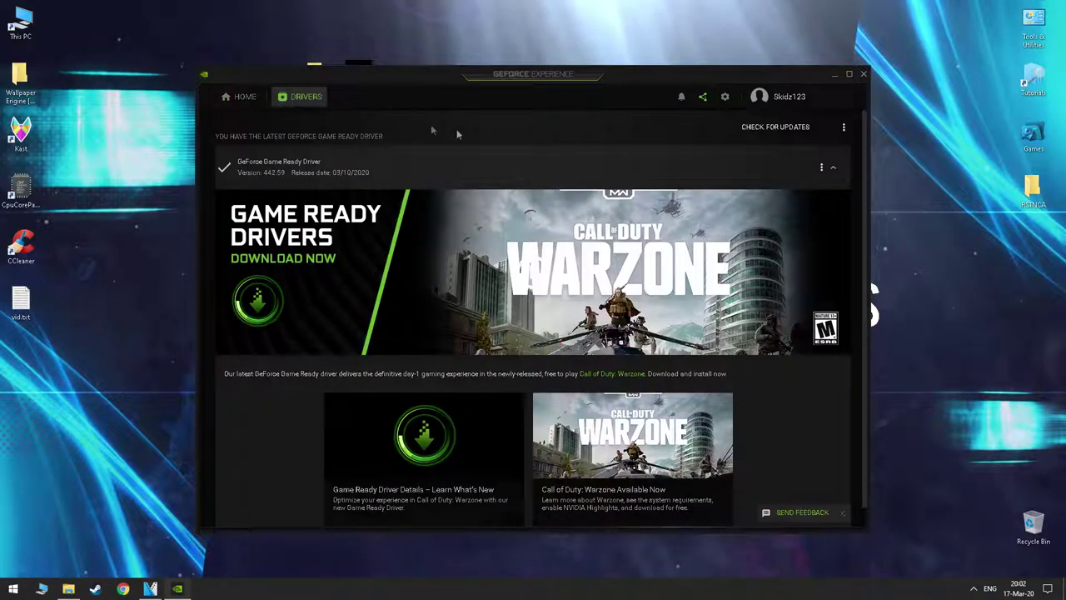
Check for newer GeForce Game Ready drivers in GeForce Experience.
click(787, 129)
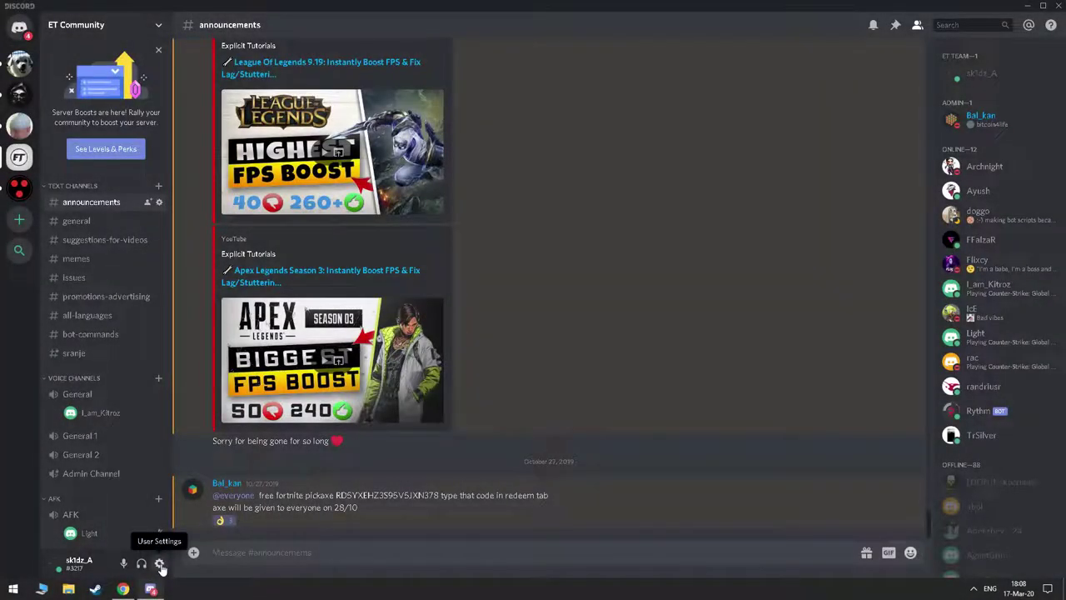
Switch to Discord, check the Hardware Acceleration option in its Appearance settings and leave the user settings.
click(160, 564)
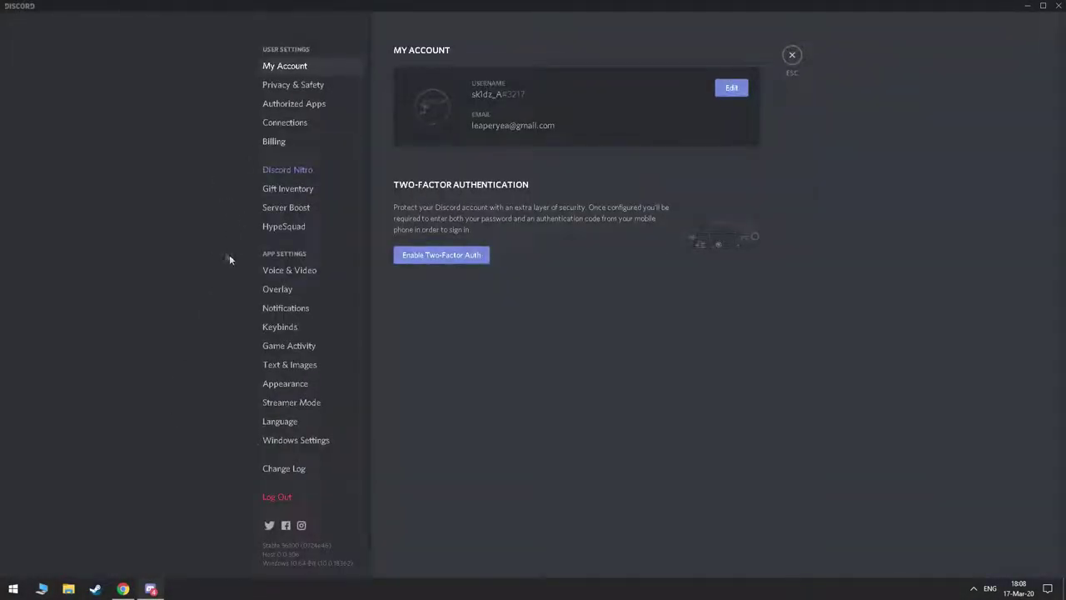
click(285, 384)
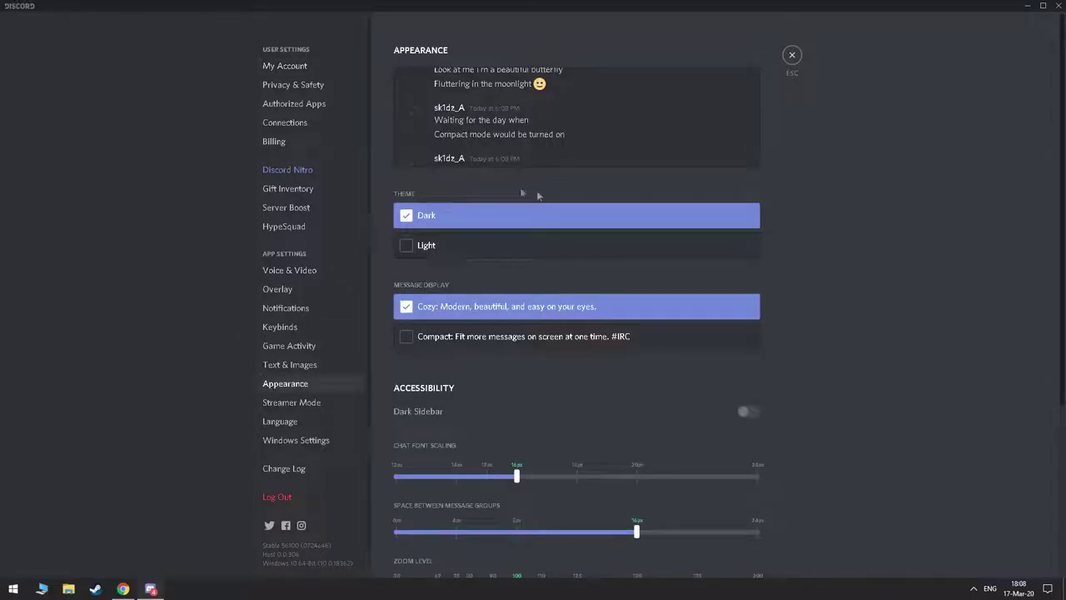
scroll(543, 260, down, 5)
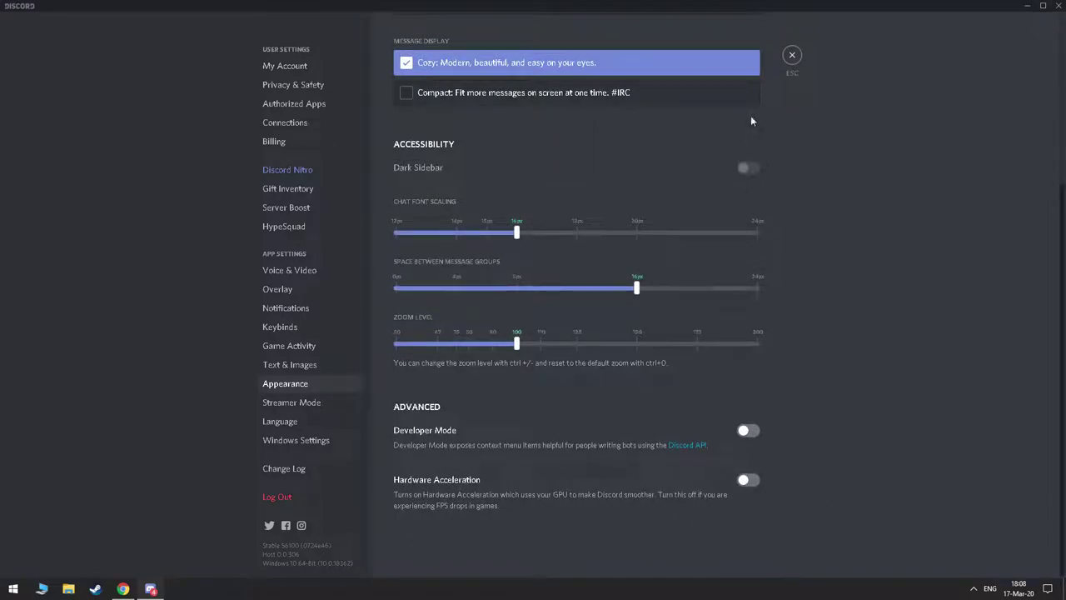
click(792, 57)
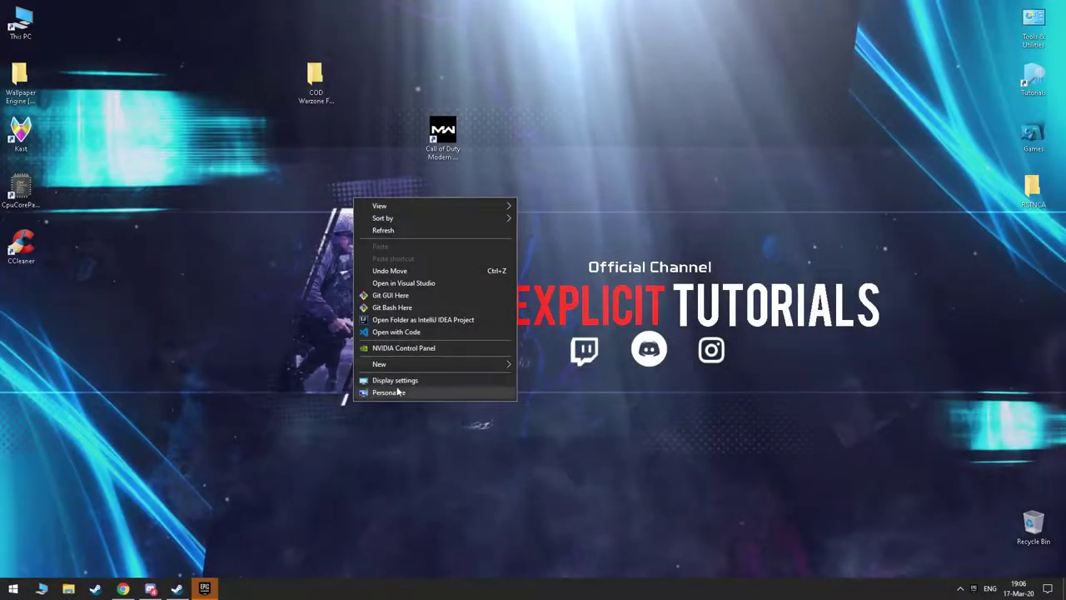
Open Task Manager, end the Steam, EpicGamesLauncher and Google Chrome tasks, and close Task Manager.
right_click(485, 588)
click(520, 543)
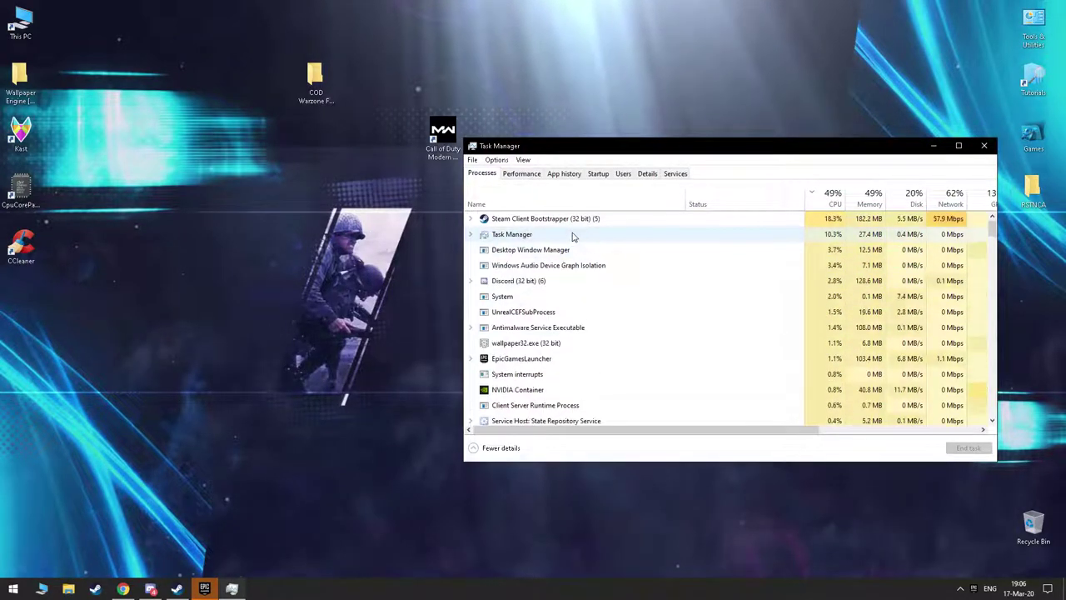
click(566, 219)
click(966, 448)
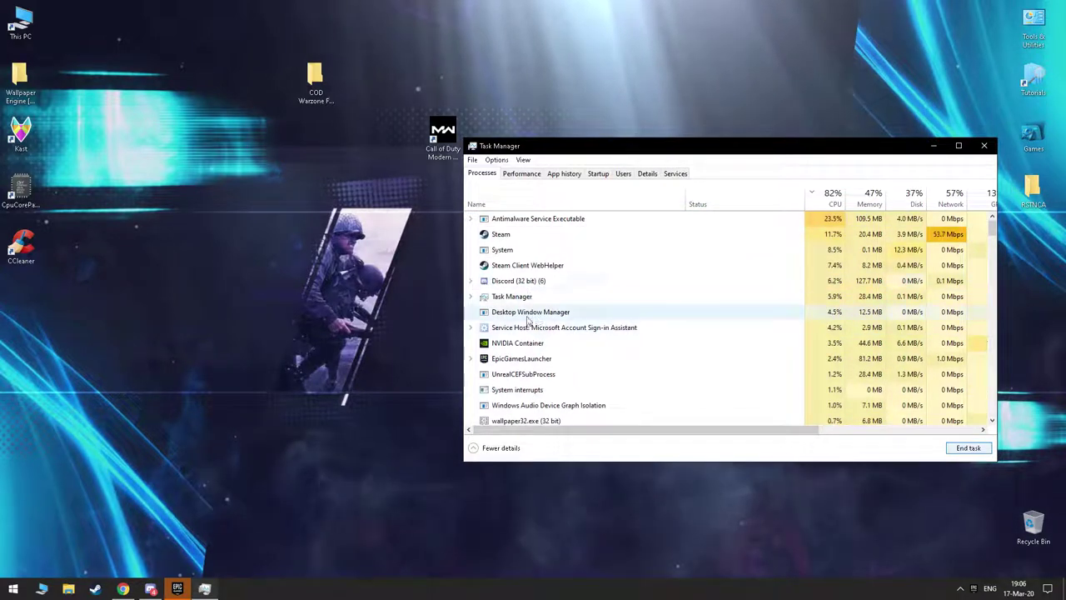
click(521, 342)
click(966, 448)
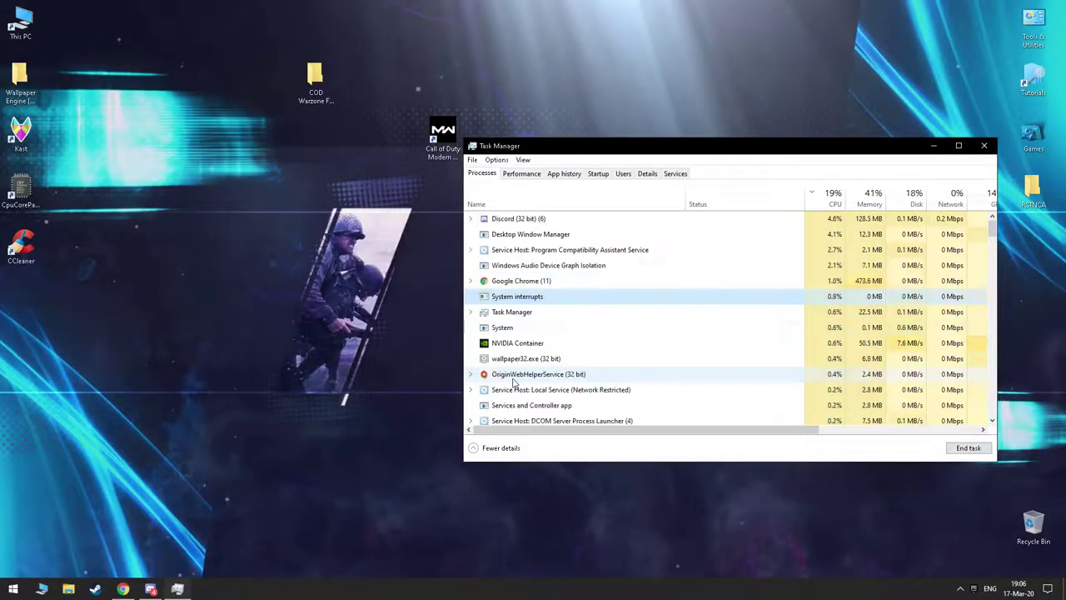
click(505, 281)
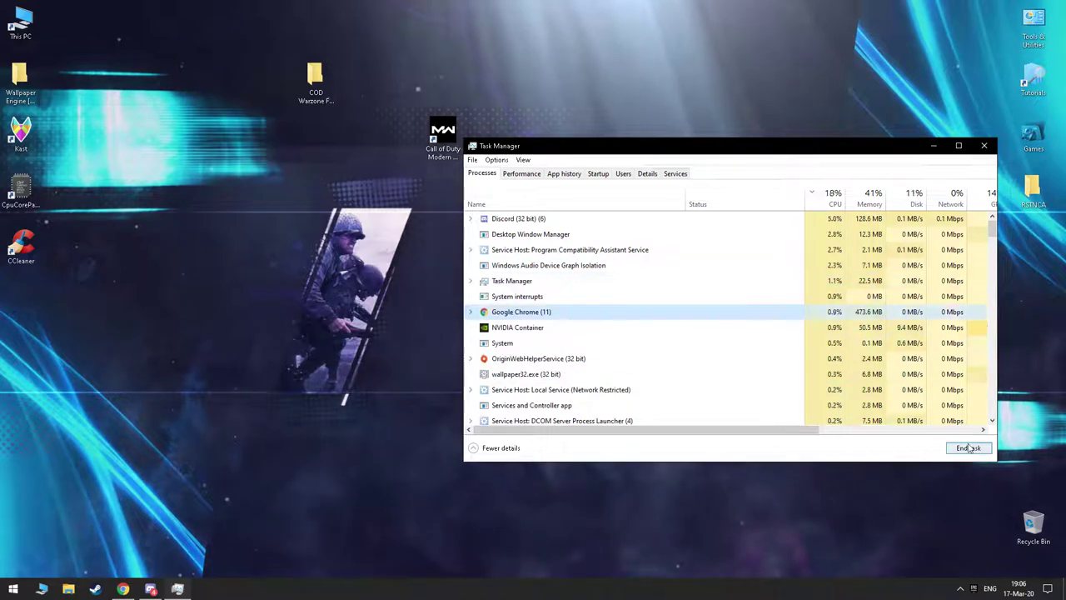
click(966, 448)
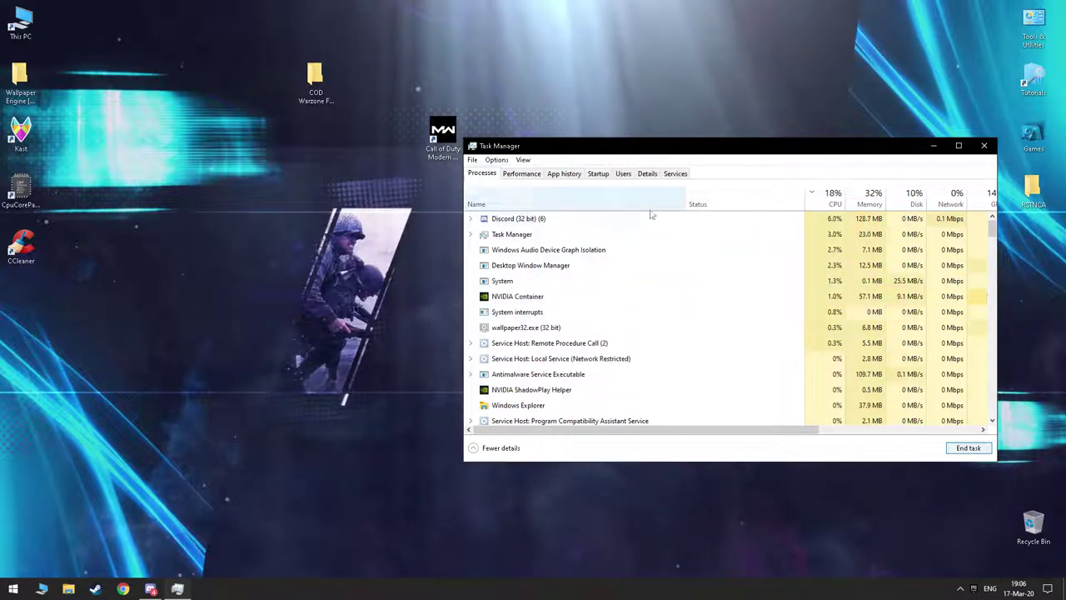
click(983, 145)
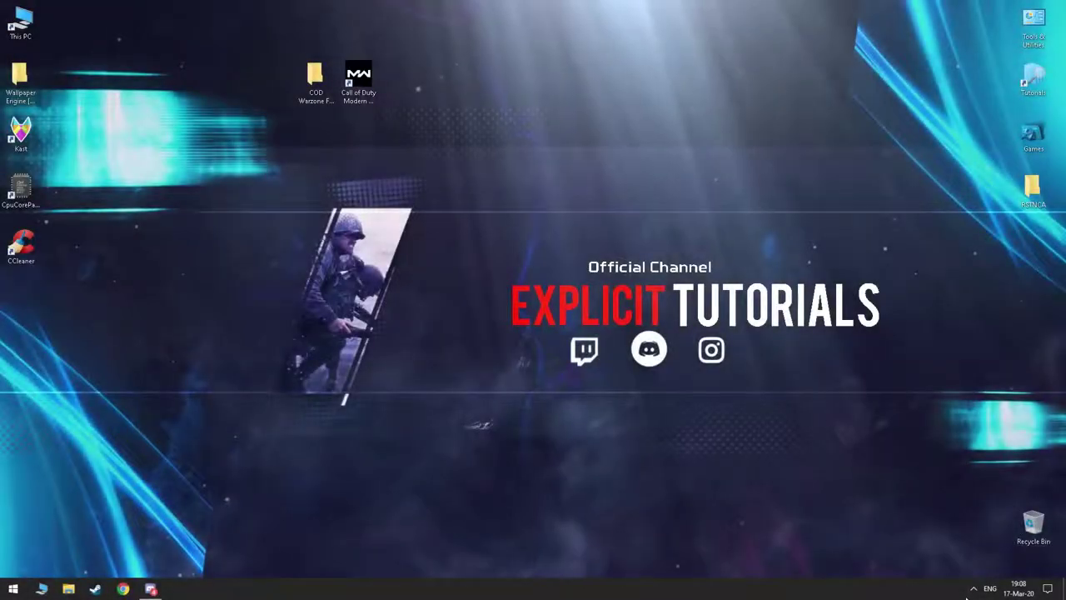
From the Volume Mixer, set the headset earphone's default format to 2 channel, 16 bit, 44100 Hz (CD Quality) and apply it.
click(973, 588)
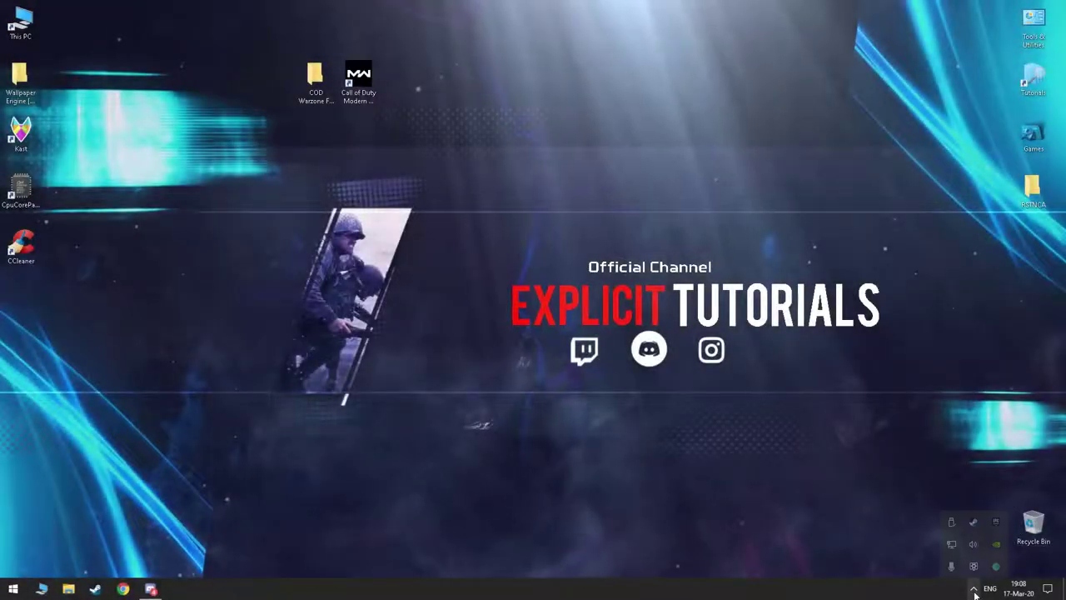
right_click(973, 547)
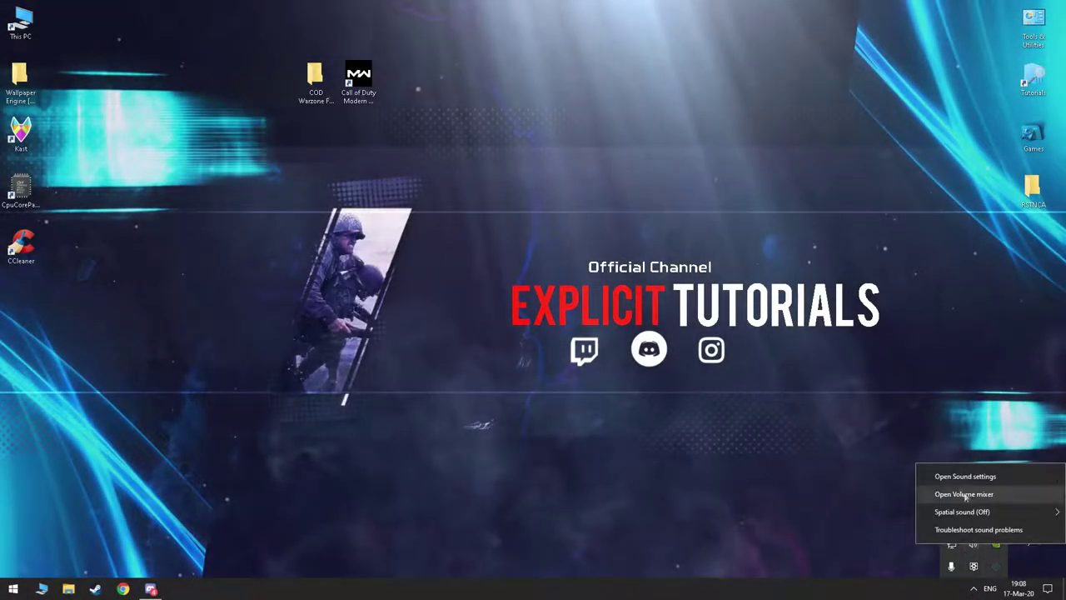
click(966, 494)
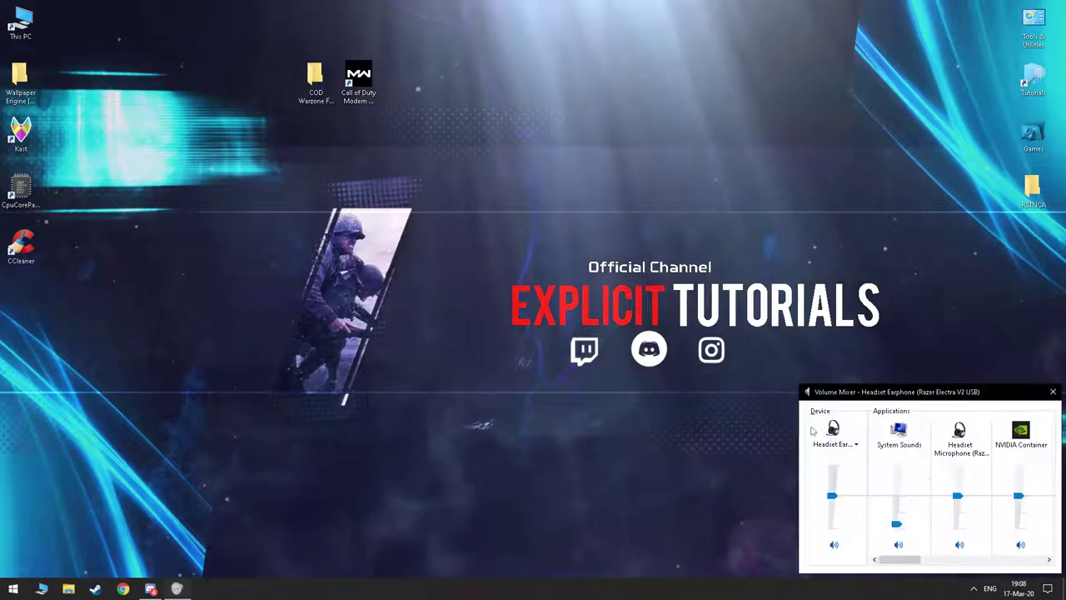
click(833, 428)
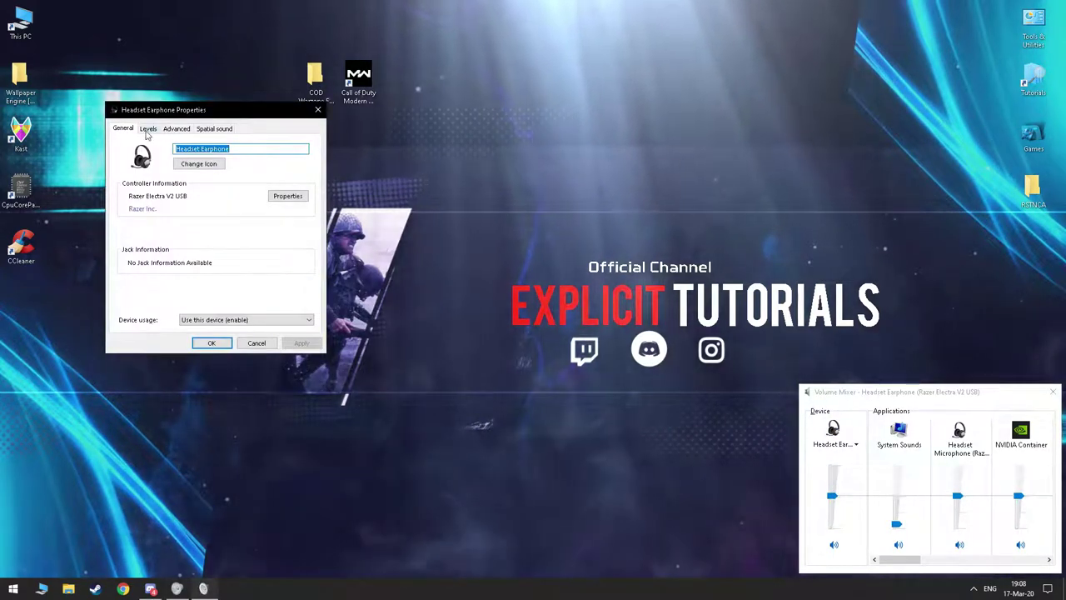
click(176, 128)
click(192, 180)
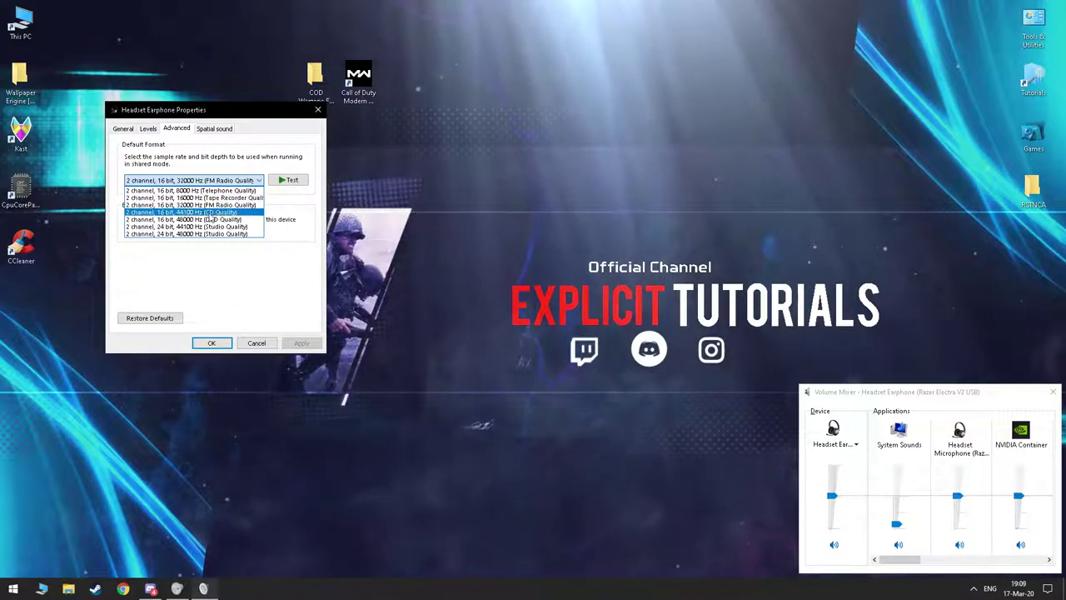
click(208, 213)
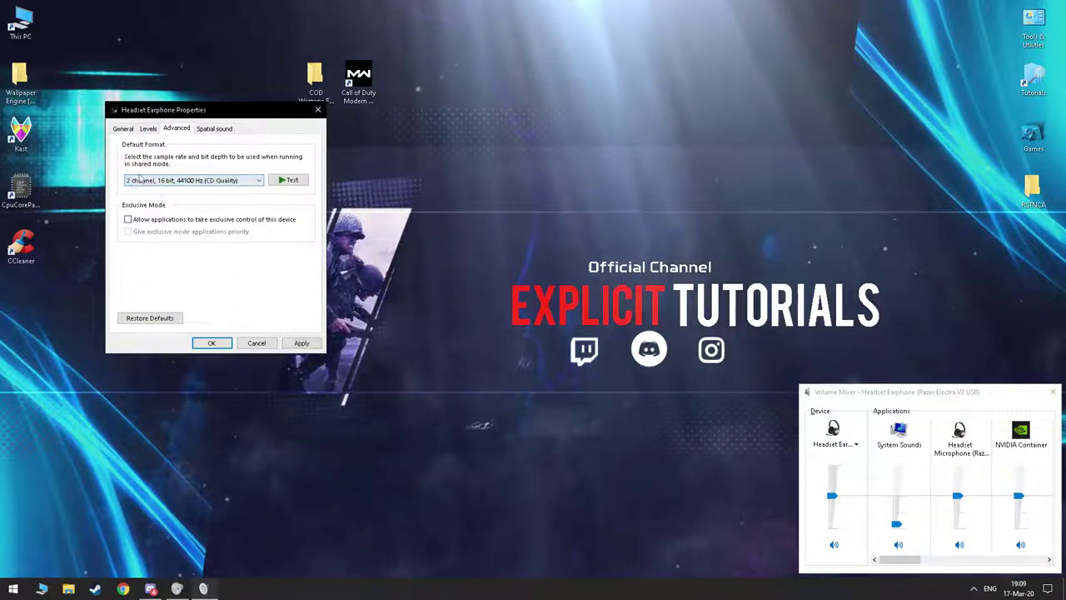
click(301, 342)
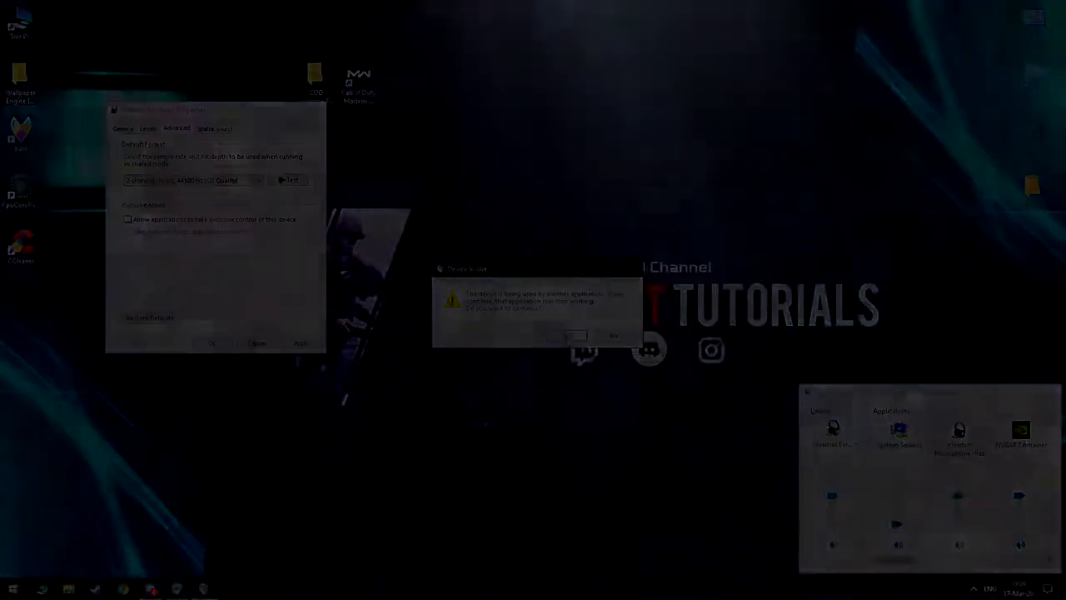